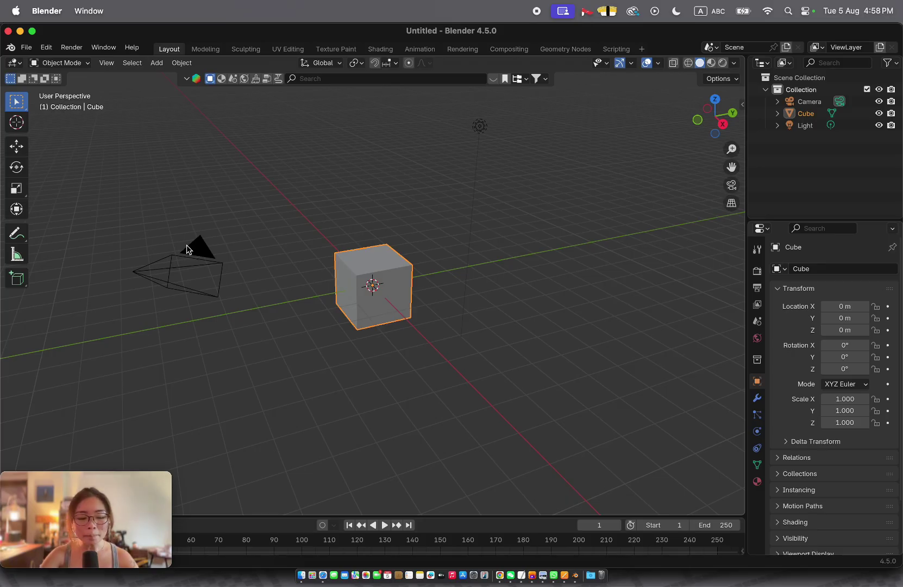
# Show the 3D viewport's sidebar with the cube's transform values and examine the scene from different angles and distances.
pyautogui.press('n')
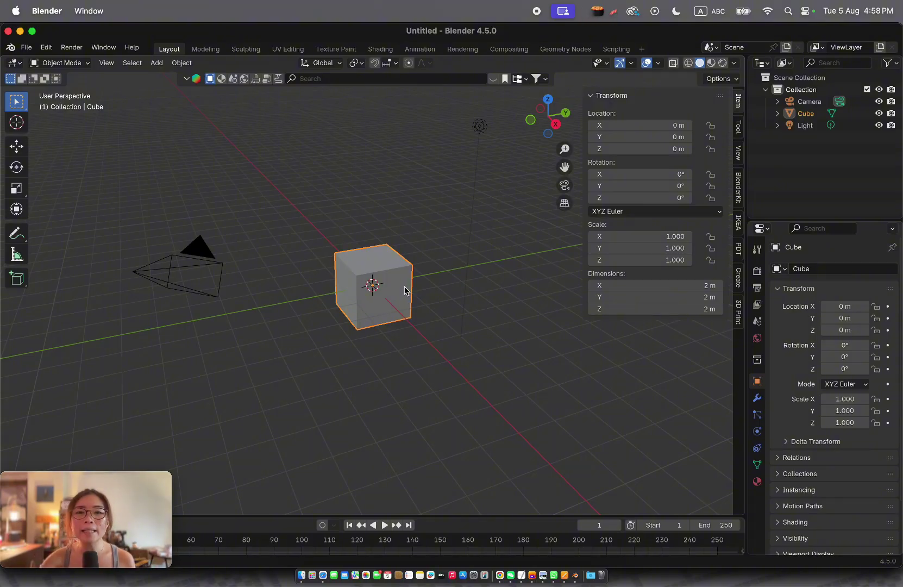
pyautogui.moveTo(403, 287); pyautogui.dragTo(395, 288, button='middle')
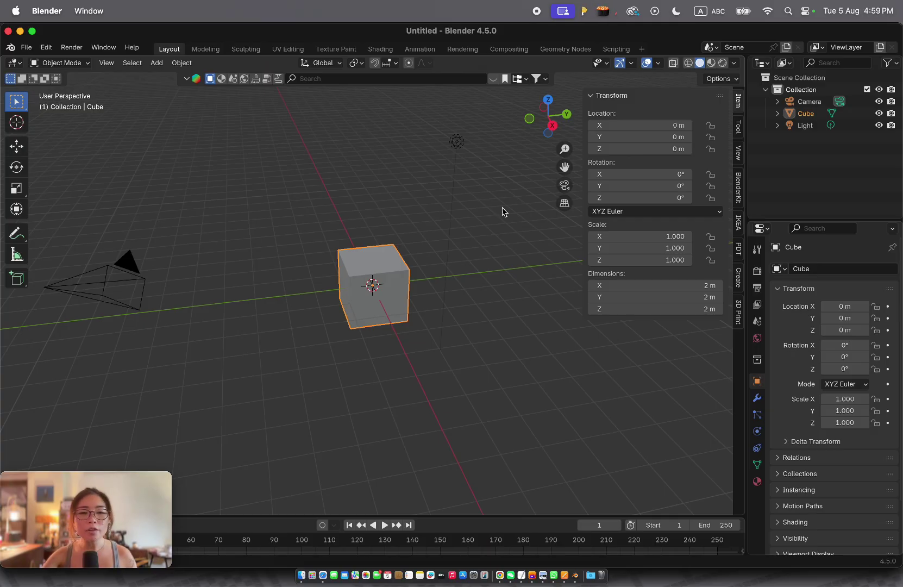
pyautogui.scroll(10, 409, 211)
pyautogui.scroll(-10, 409, 211)
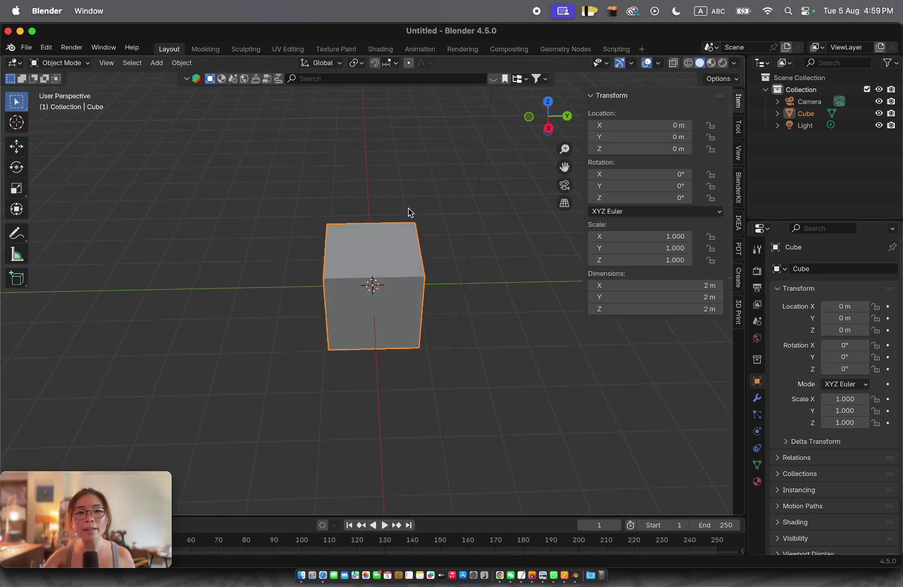
pyautogui.scroll(-10, 409, 212)
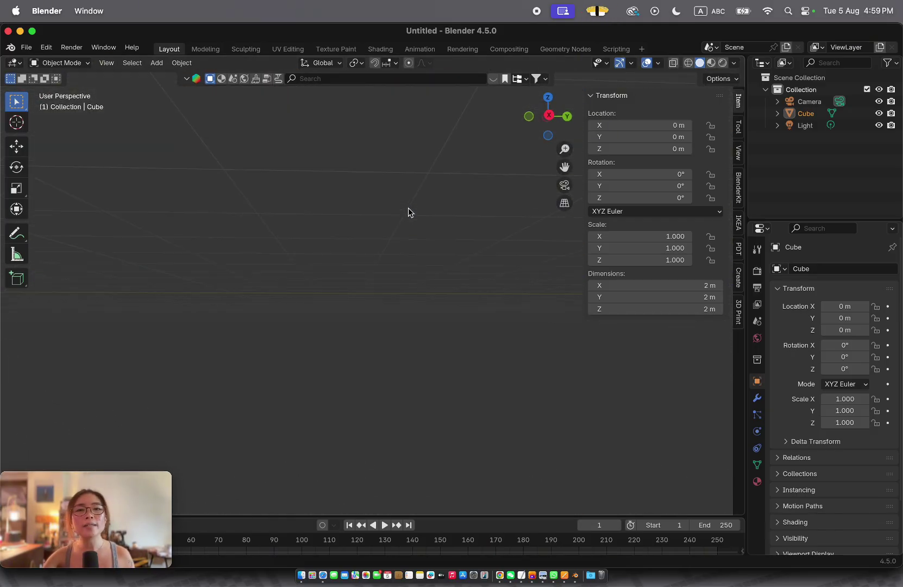
pyautogui.scroll(-8, 409, 212)
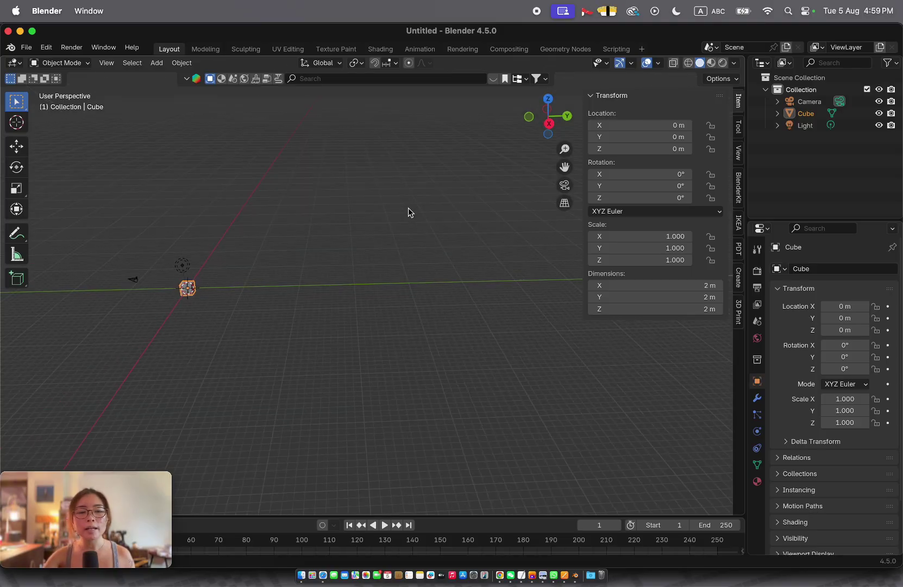
pyautogui.scroll(-3, 409, 212)
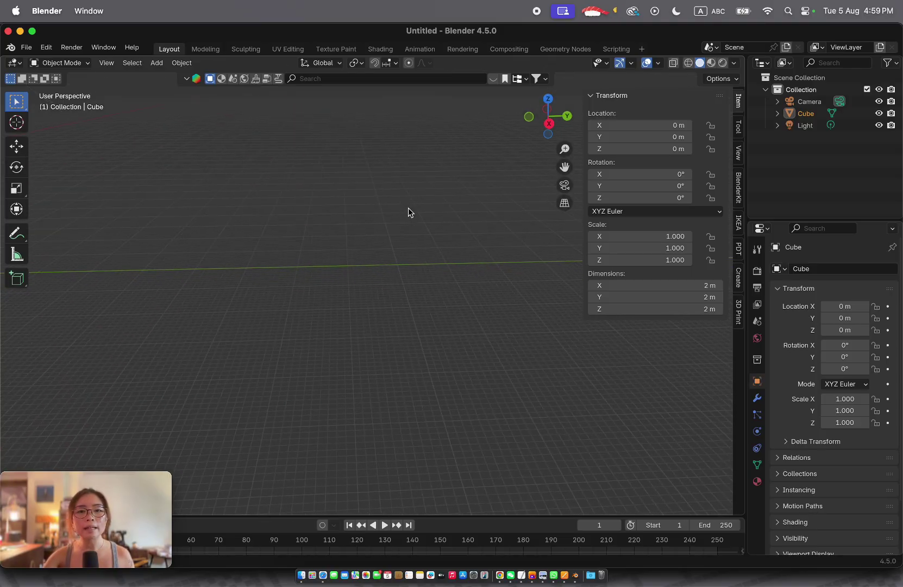
pyautogui.scroll(-6, 410, 212)
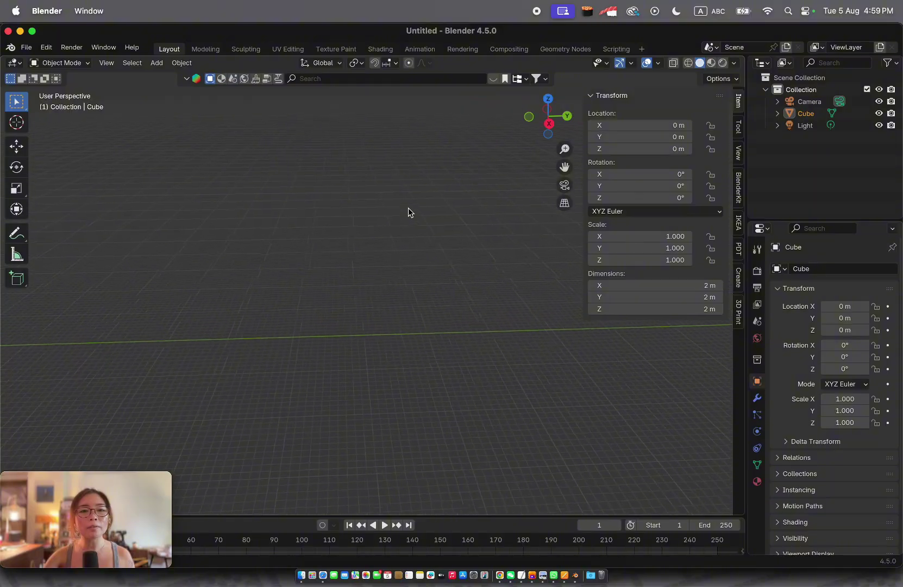
pyautogui.scroll(-10, 409, 212)
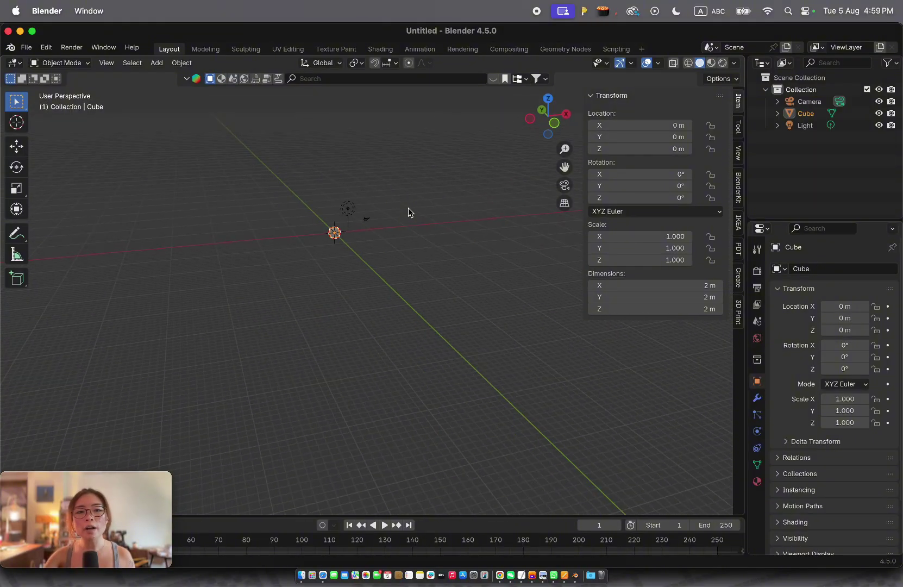
pyautogui.scroll(-10, 409, 212)
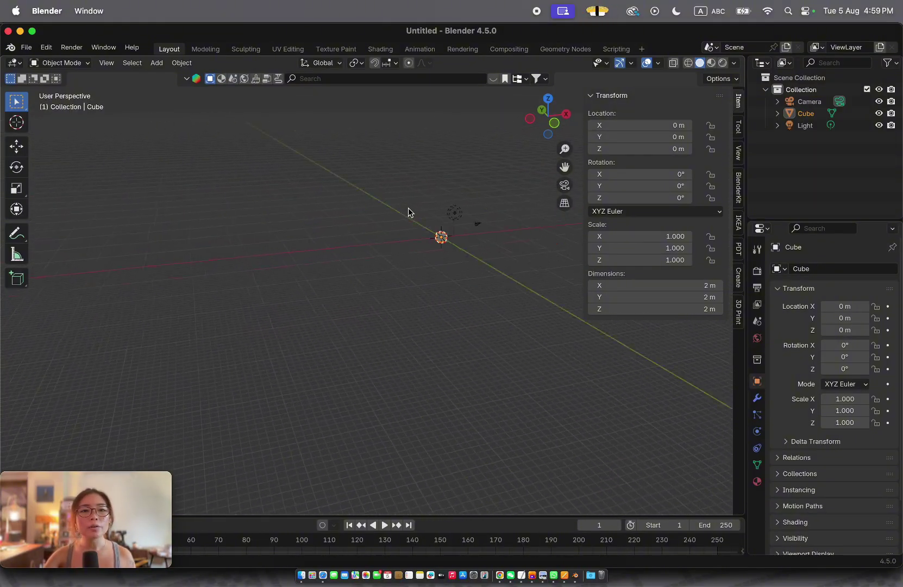
pyautogui.scroll(-5, 409, 212)
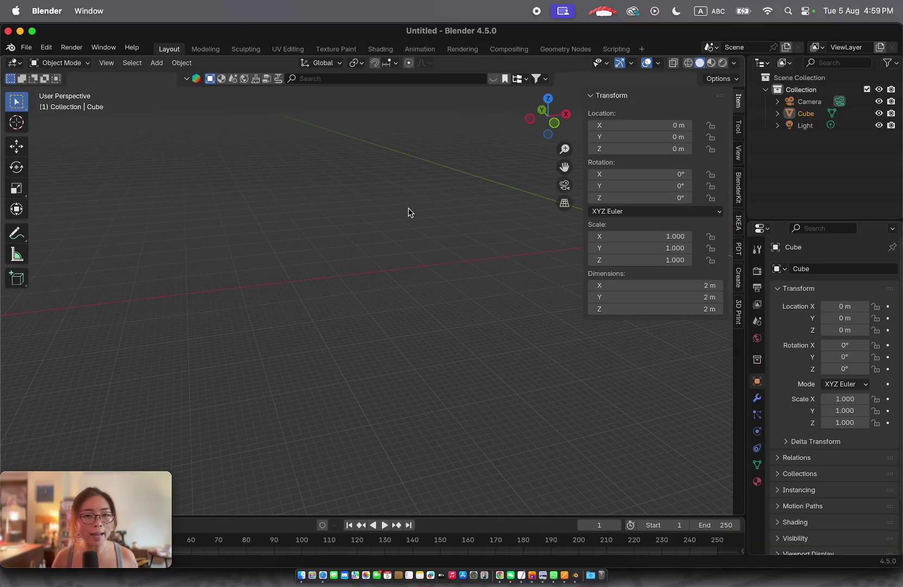
# View the scene through the camera, and frame the selected cube in the user perspective to examine it near and far.
pyautogui.press('KP_0')
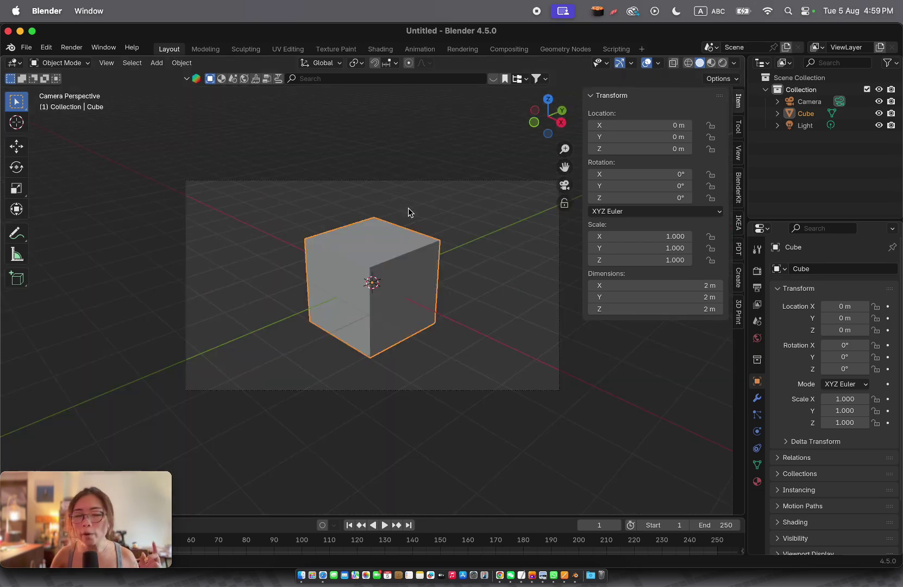
pyautogui.press('KP_Decimal')
pyautogui.scroll(-6, 408, 207)
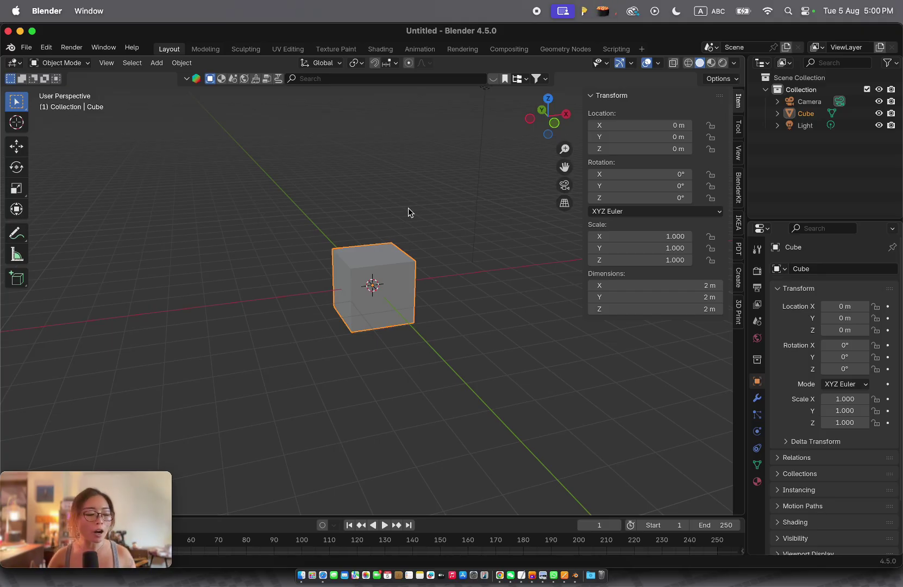
pyautogui.scroll(-14, 407, 208)
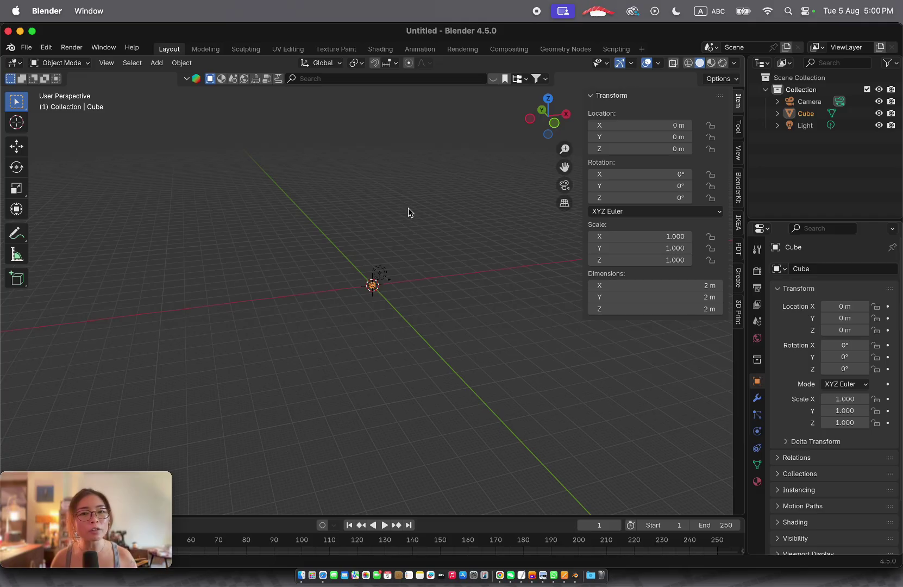
pyautogui.scroll(20, 408, 208)
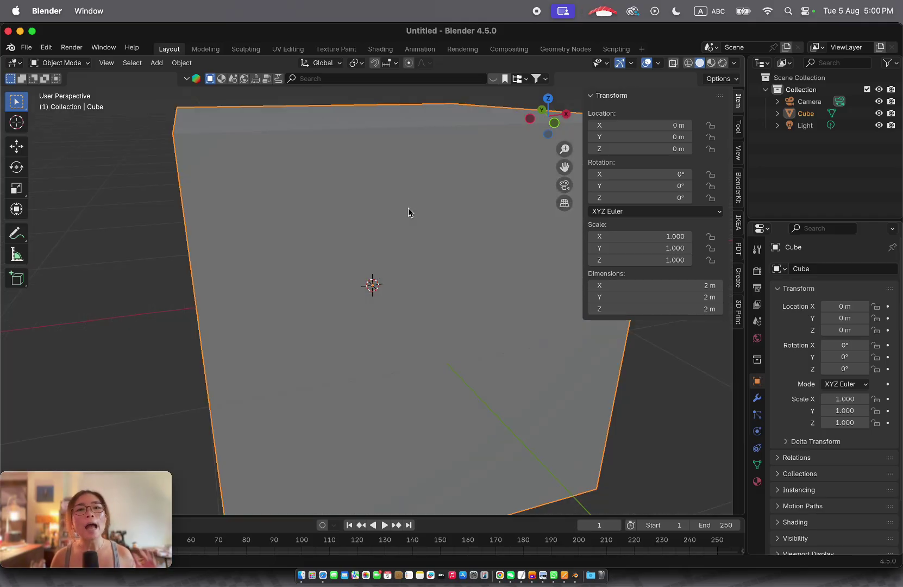
pyautogui.scroll(-8, 408, 208)
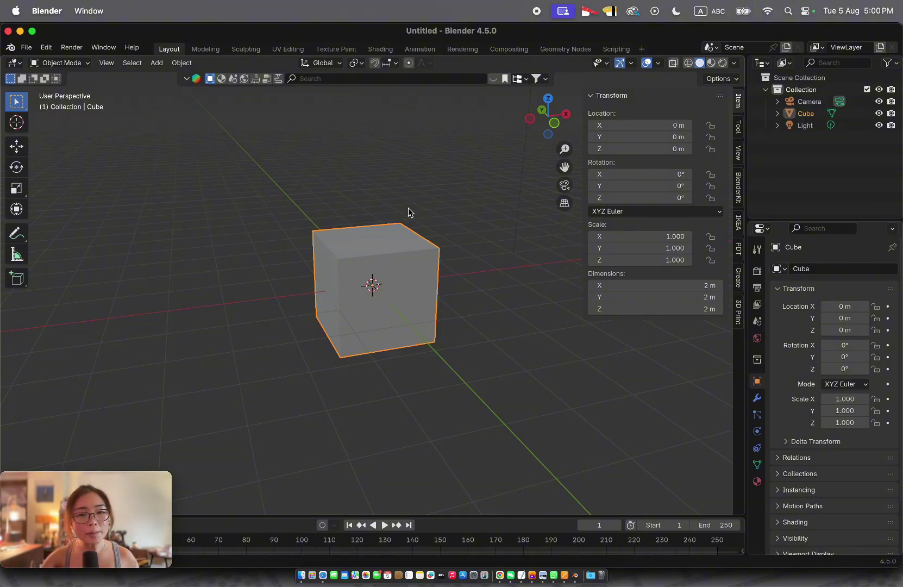
pyautogui.scroll(-10, 408, 208)
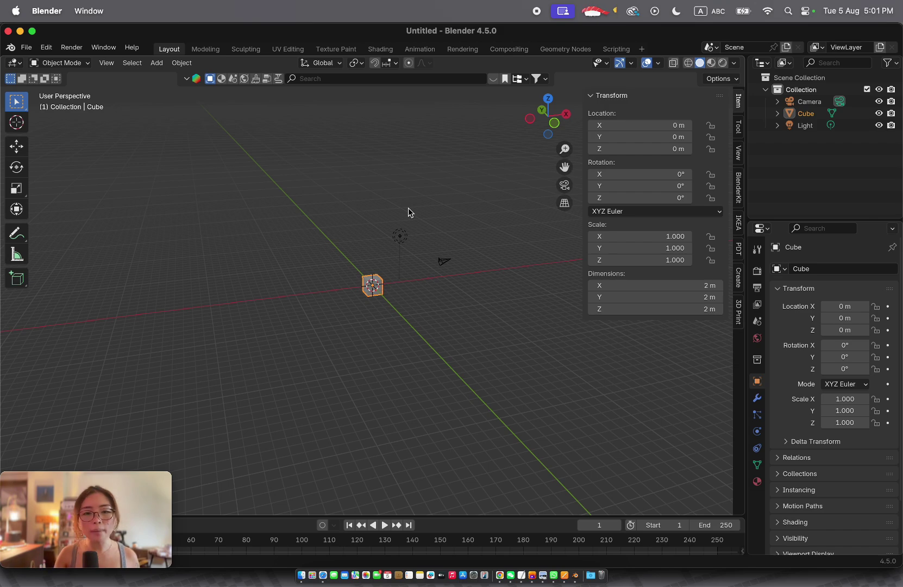
# Add a cone mesh and move it far from the cube, to about X -29.2 m, Y 15.5 m, Z 13.2 m.
pyautogui.hotkey('shift', 's')
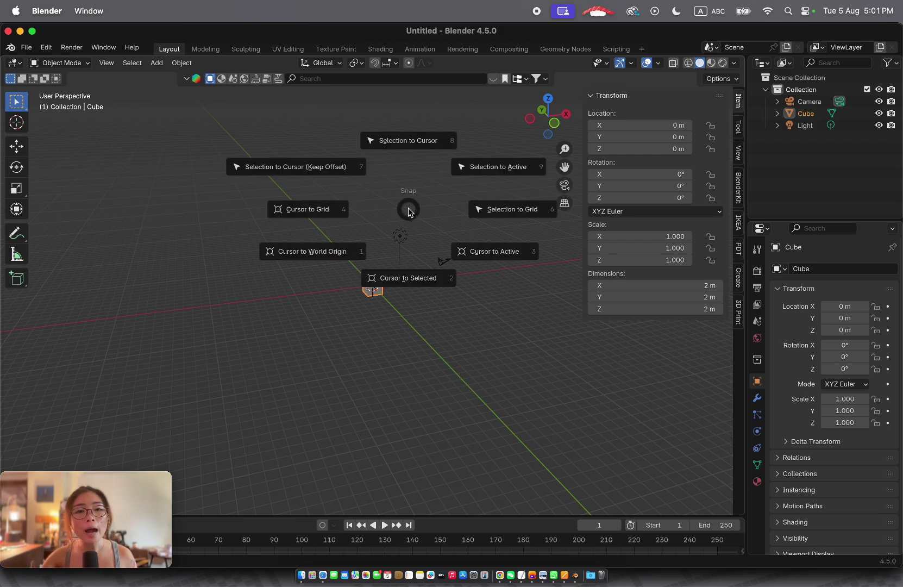
pyautogui.press('Escape')
pyautogui.hotkey('shift', 'a')
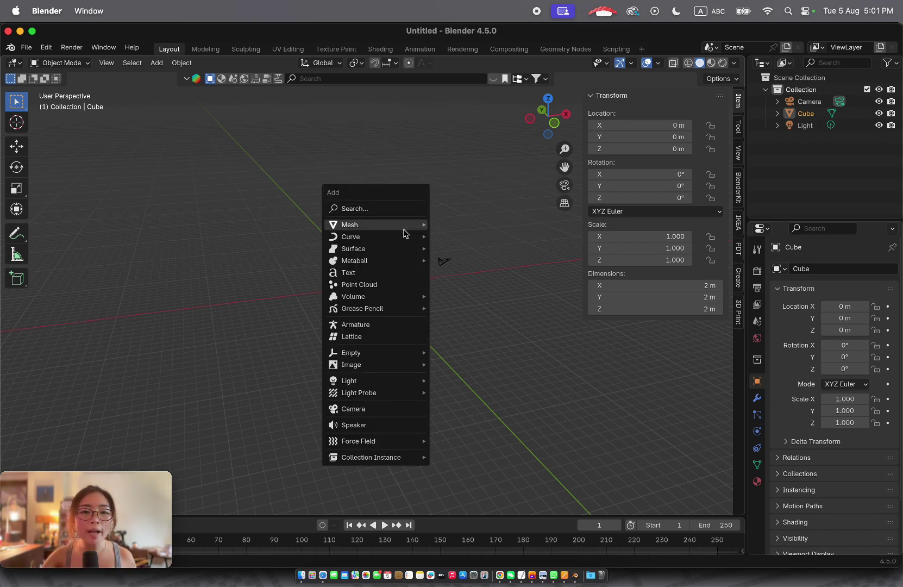
pyautogui.moveTo(405, 233)
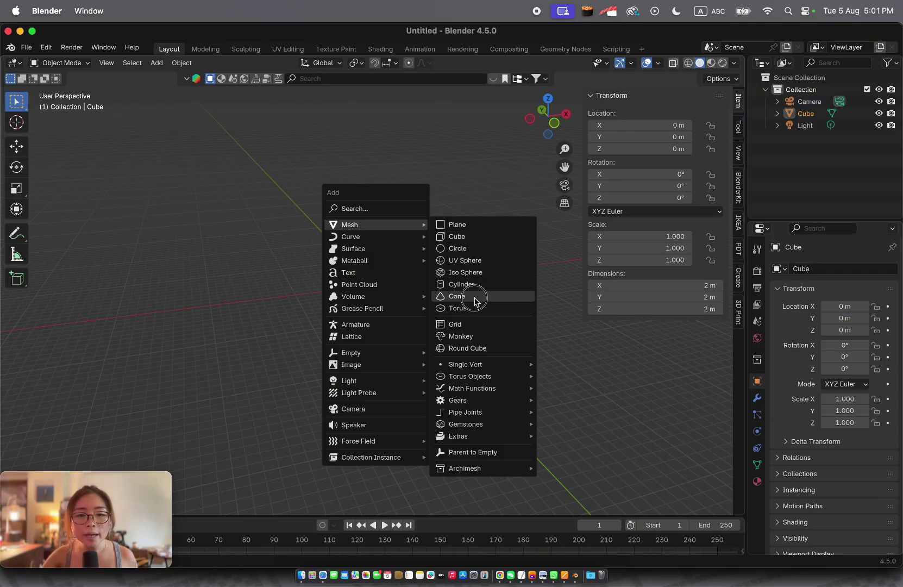
pyautogui.click(474, 302)
pyautogui.press('g')
pyautogui.click(234, 212)
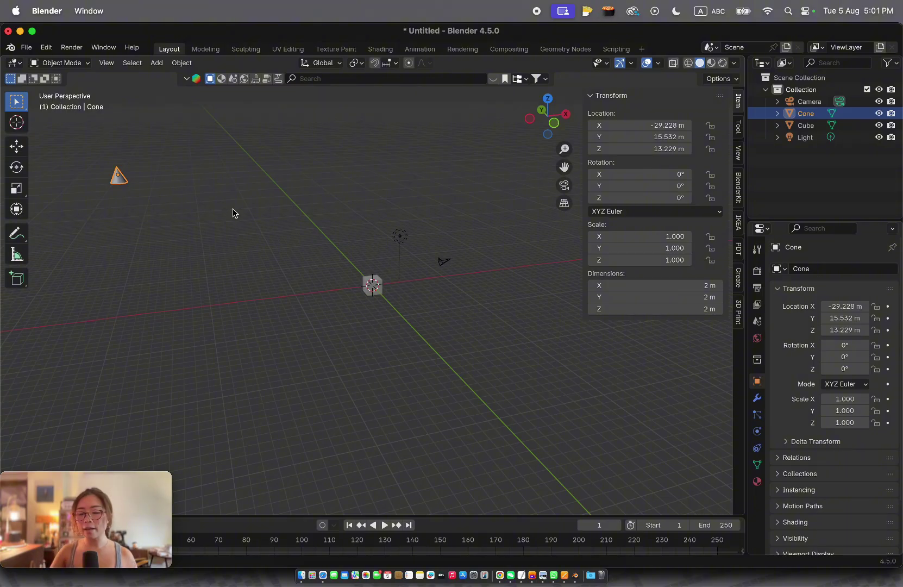
# Select the cube at the world origin and frame it in the viewport.
pyautogui.click(368, 286)
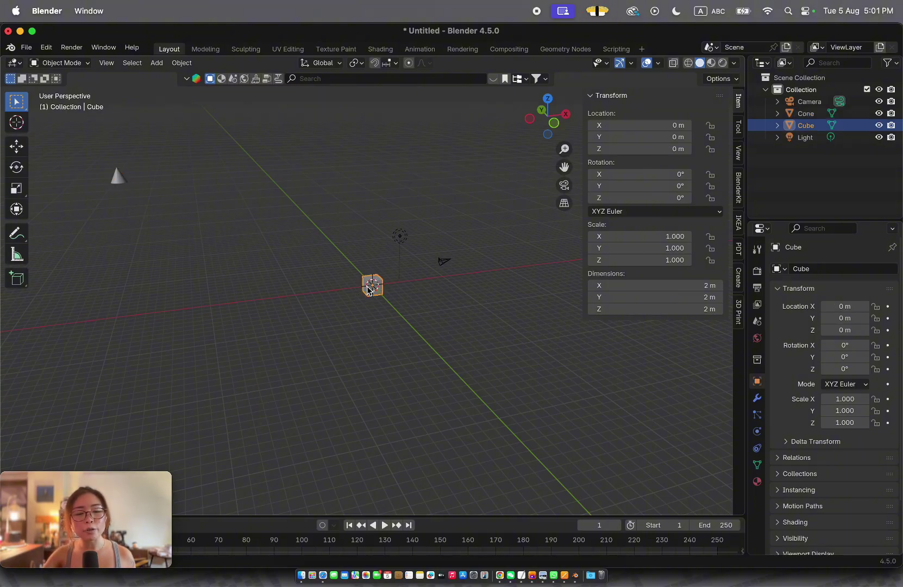
pyautogui.scroll(10, 367, 289)
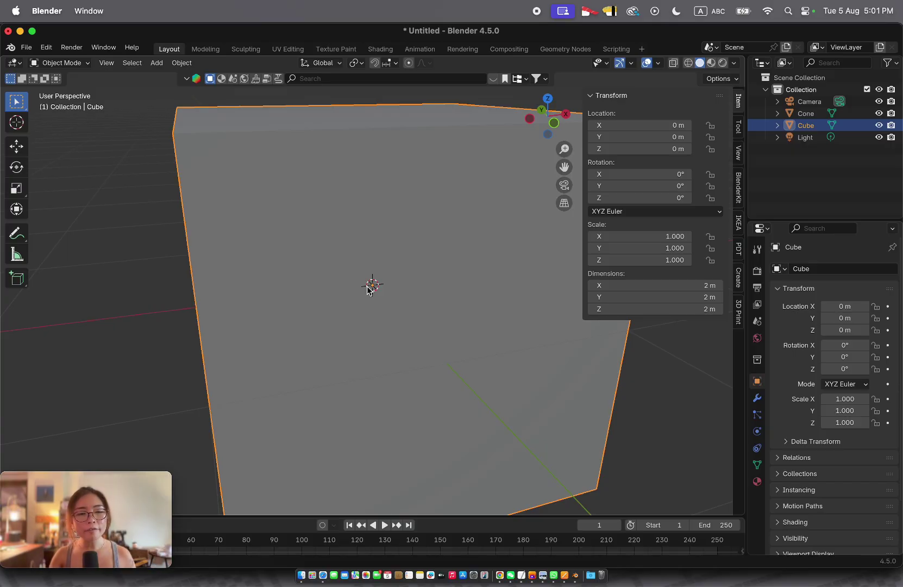
pyautogui.scroll(-10, 368, 290)
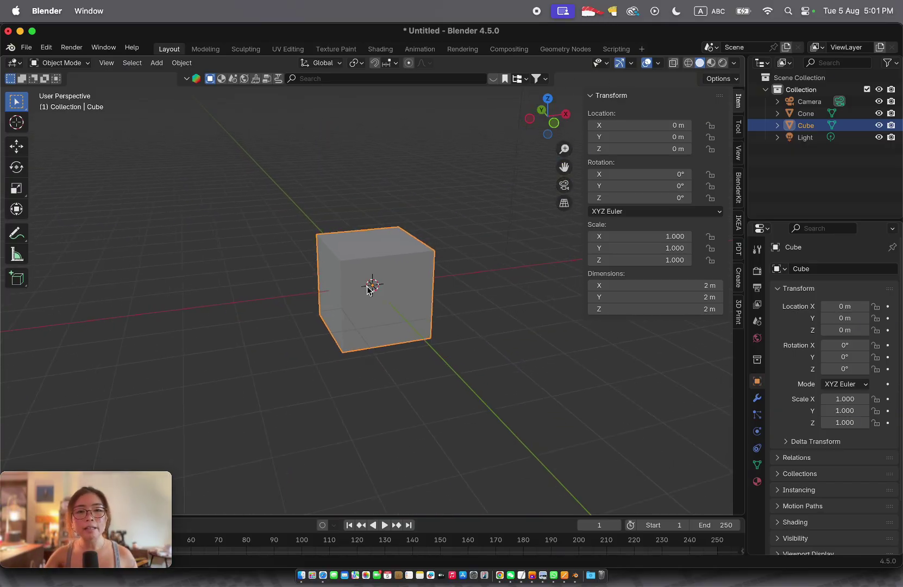
pyautogui.scroll(-5, 368, 290)
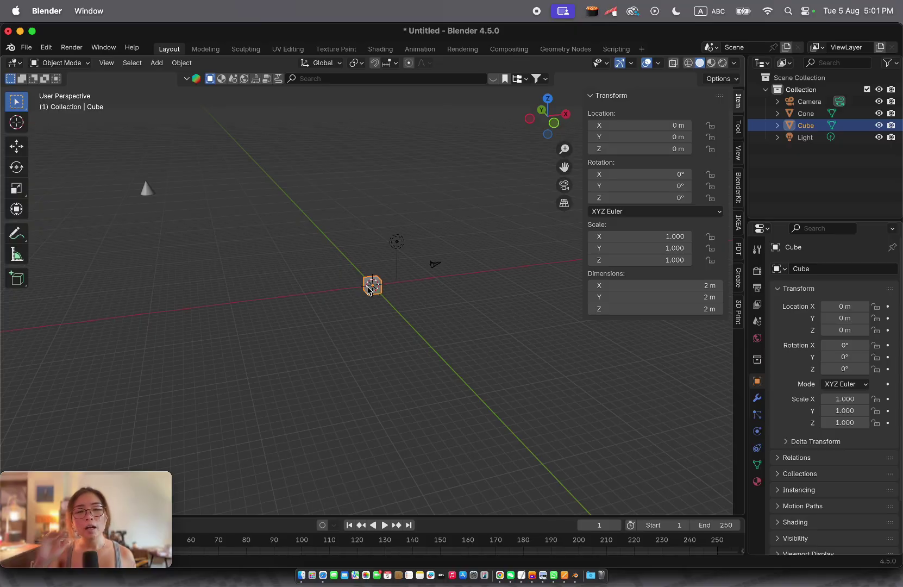
# Select the distant cone and frame it as the centre of the view.
pyautogui.click(151, 191)
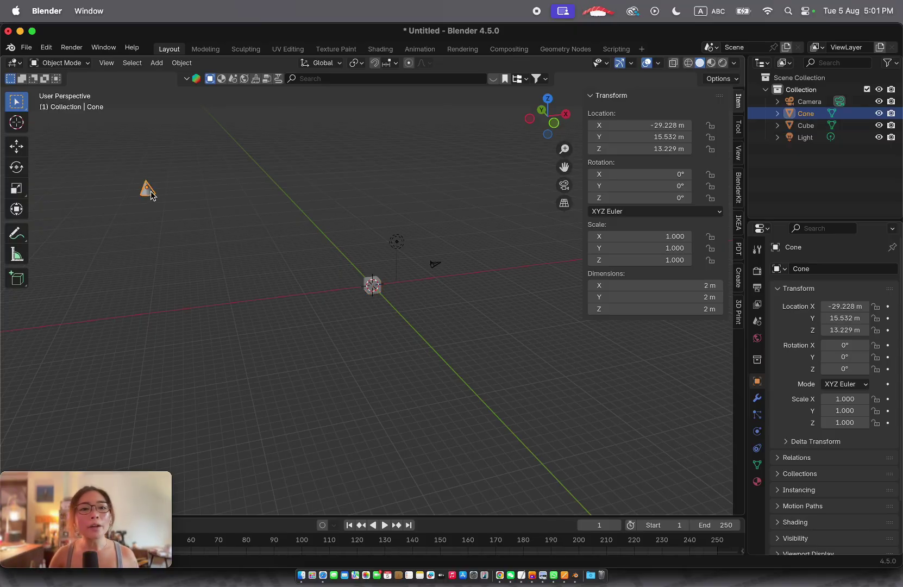
pyautogui.press('KP_Decimal')
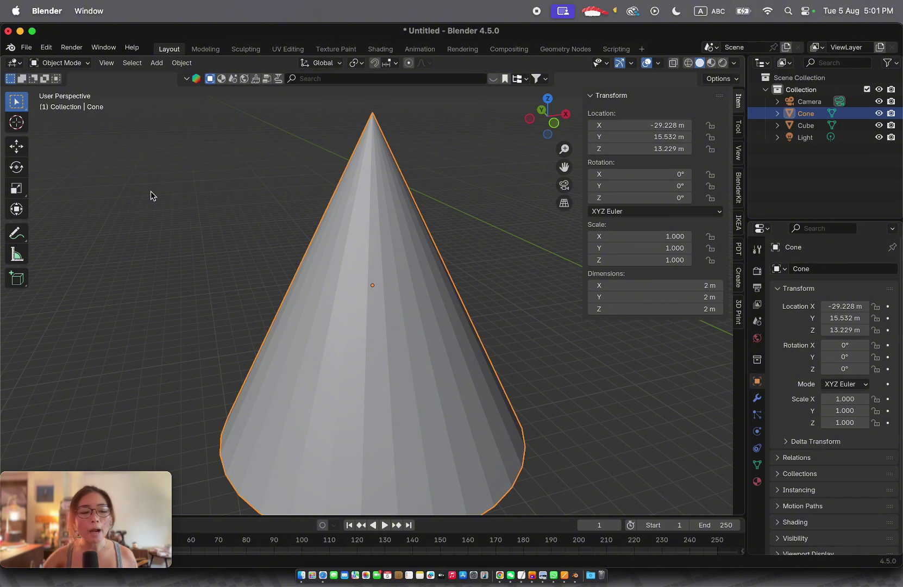
pyautogui.scroll(-10, 150, 190)
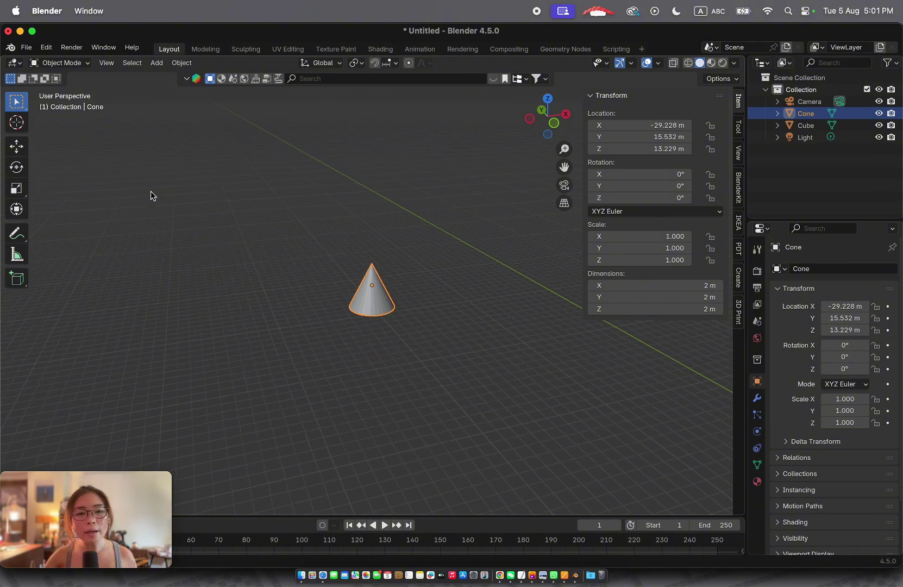
pyautogui.scroll(-5, 150, 191)
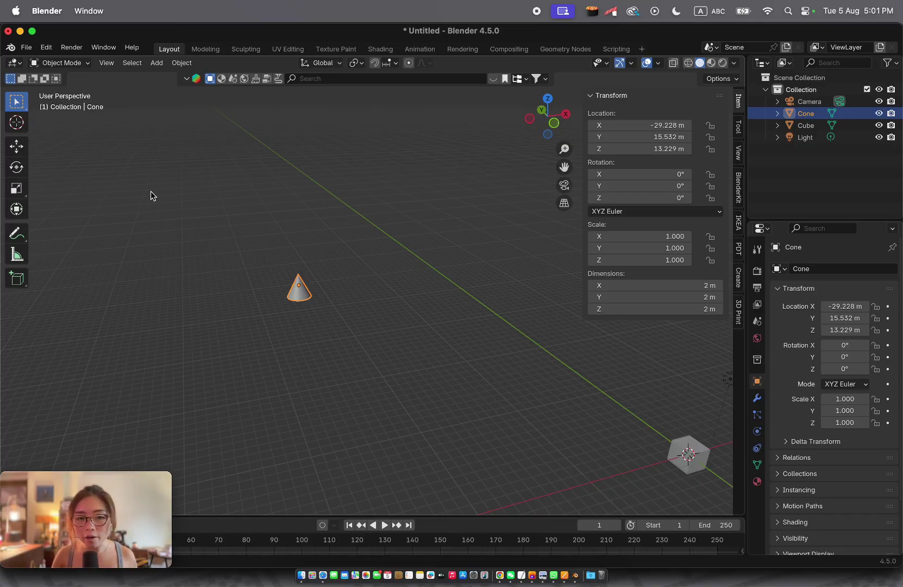
# Frame the selected cone again and inspect it from above and from several sides.
pyautogui.press('KP_Decimal')
pyautogui.scroll(10, 151, 191)
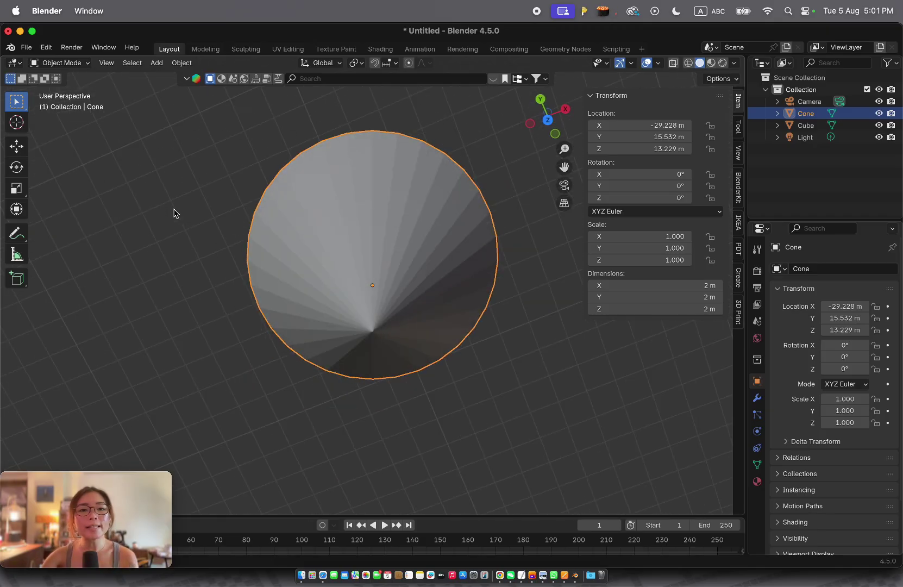
pyautogui.scroll(-5, 196, 221)
pyautogui.scroll(-5, 196, 224)
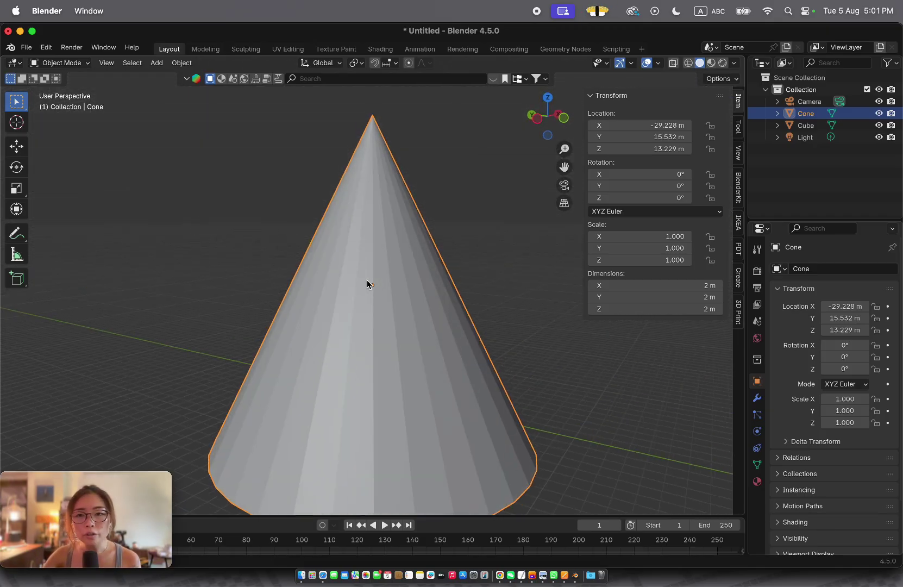
pyautogui.scroll(4, 367, 284)
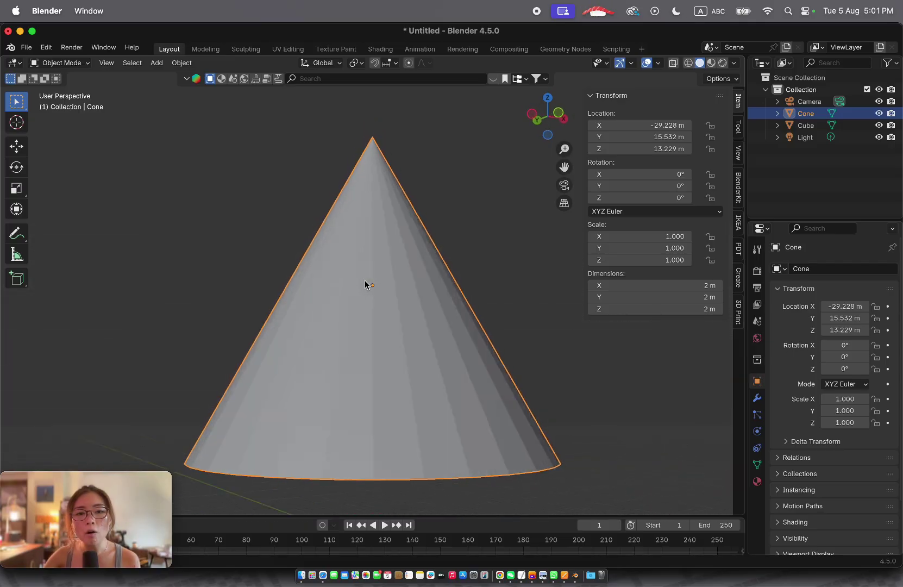
pyautogui.hscroll(8, 367, 284)
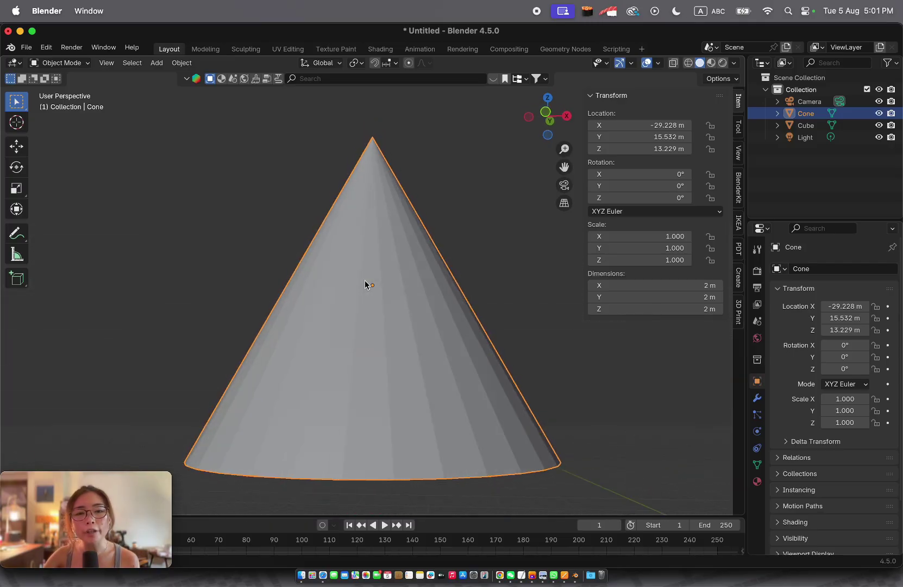
pyautogui.scroll(-2, 367, 284)
# Make the cube the selected object instead of the cone, frame it and inspect it from another side.
pyautogui.click(806, 126)
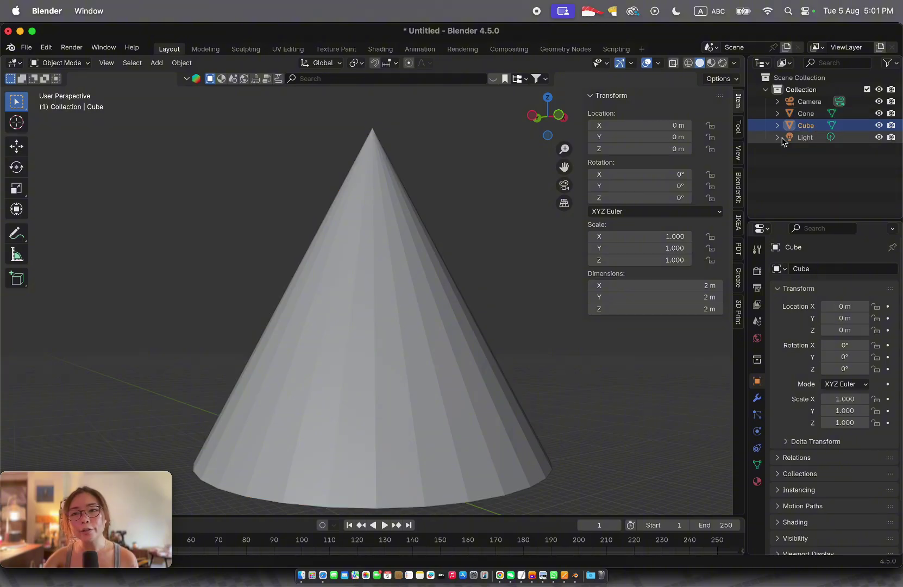
pyautogui.press('KP_Decimal')
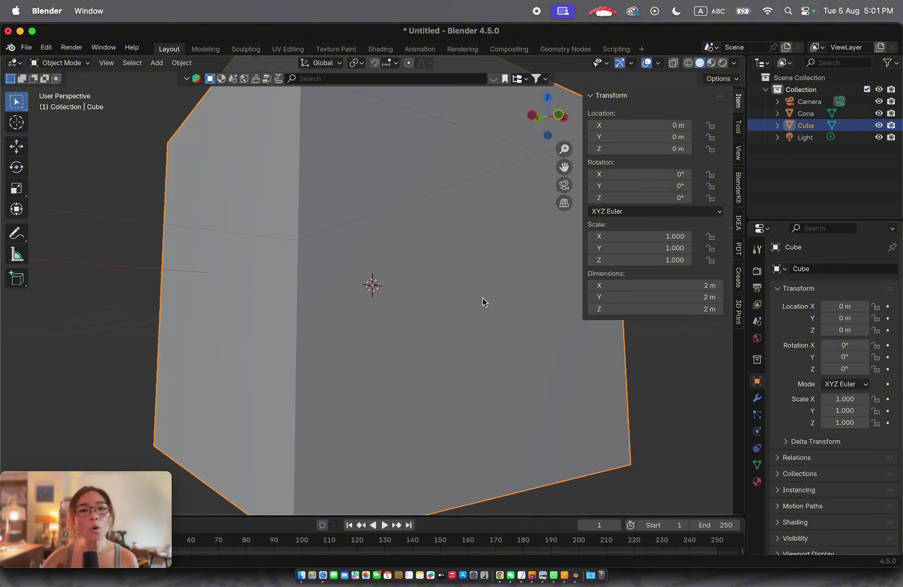
pyautogui.hscroll(10, 483, 302)
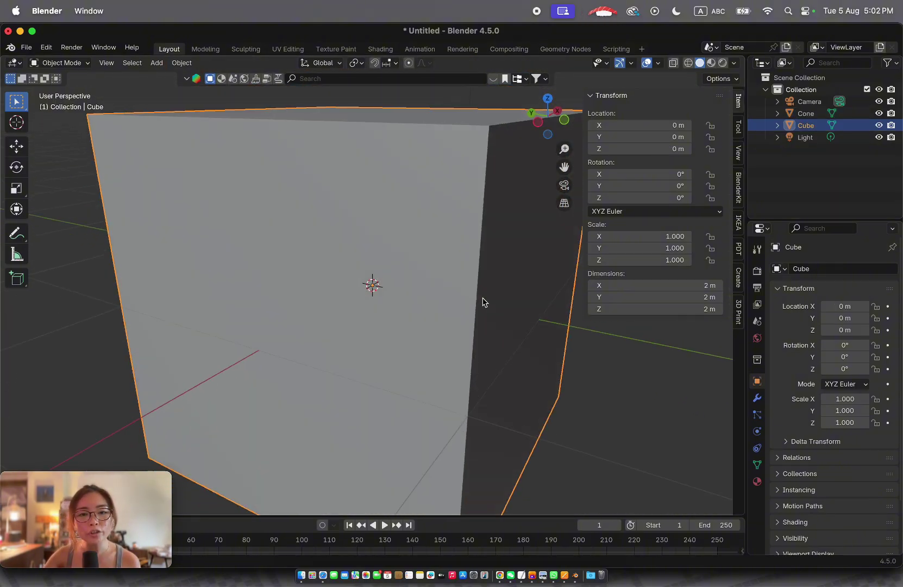
# Orbit around the framed cube to inspect it from below and from above.
pyautogui.scroll(-10, 483, 302)
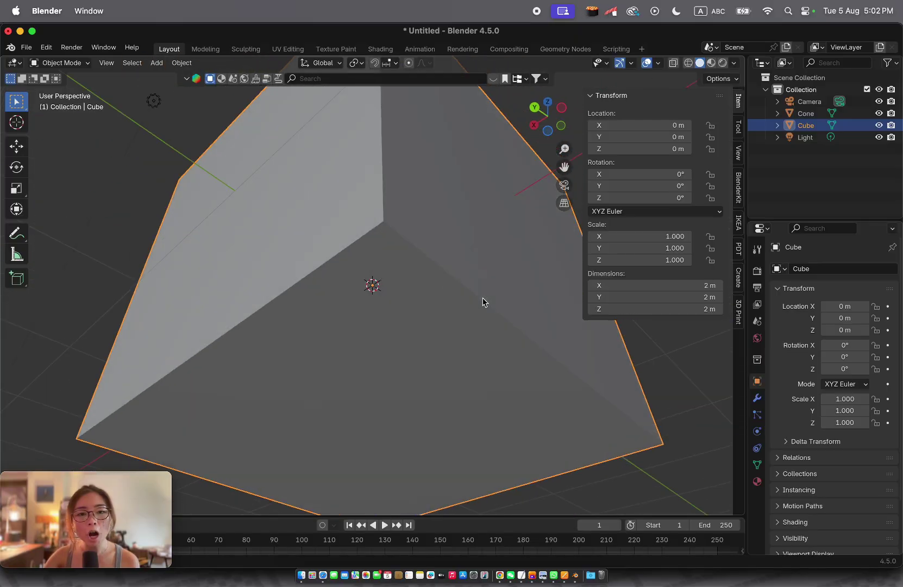
pyautogui.scroll(10, 483, 303)
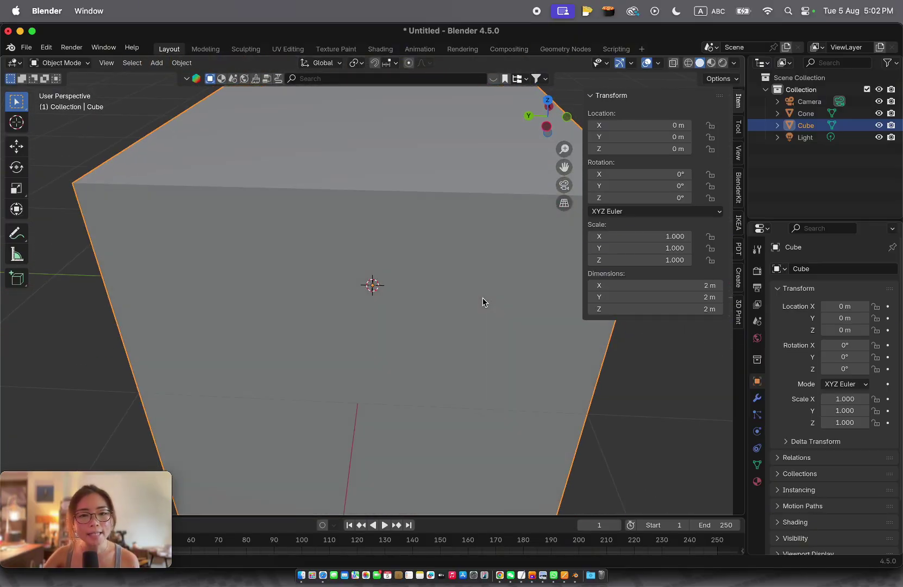
pyautogui.scroll(1, 483, 302)
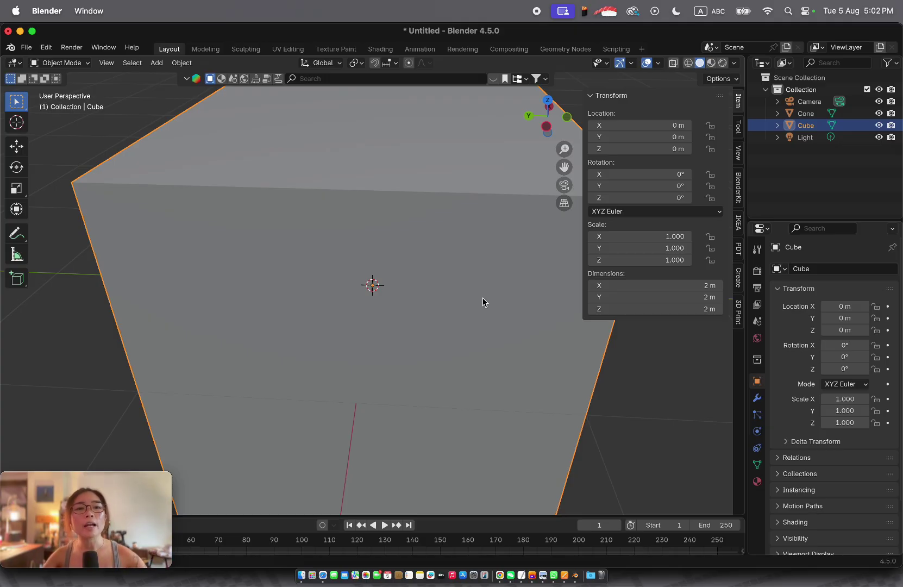
# Select the camera and frame it as the centre of the view.
pyautogui.scroll(-6, 483, 302)
pyautogui.click(809, 101)
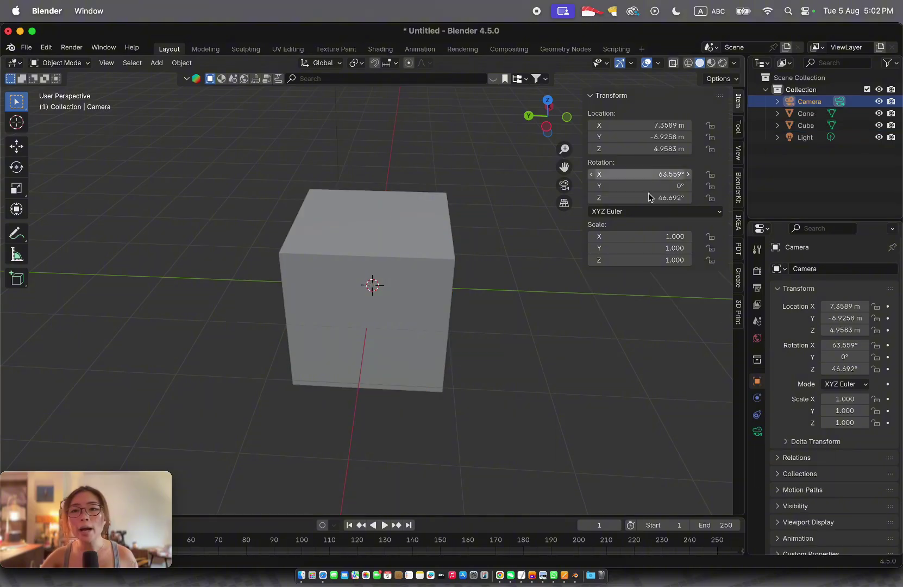
pyautogui.press('KP_Decimal')
pyautogui.scroll(5, 449, 264)
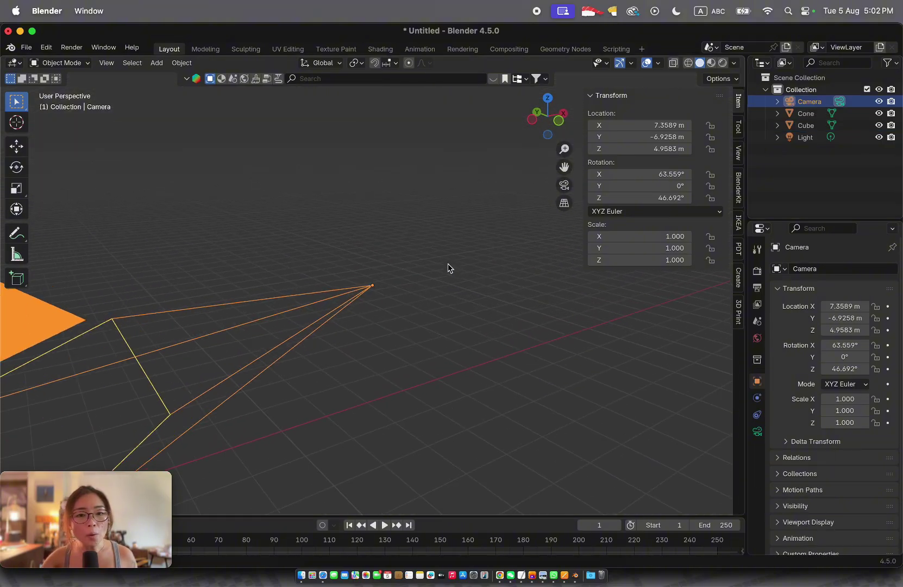
# Select the light, frame it, and widen the view to take in the cube and the camera.
pyautogui.click(372, 286)
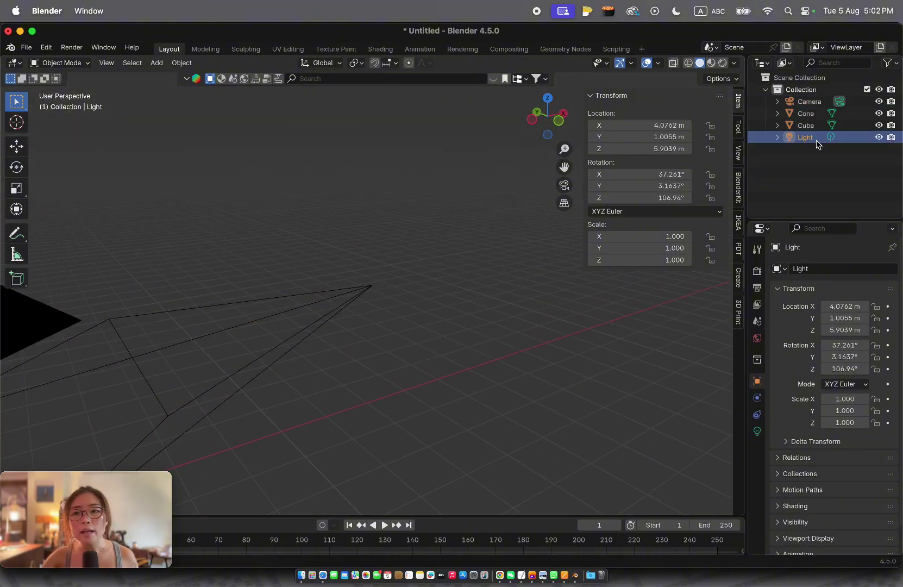
pyautogui.press('KP_Decimal')
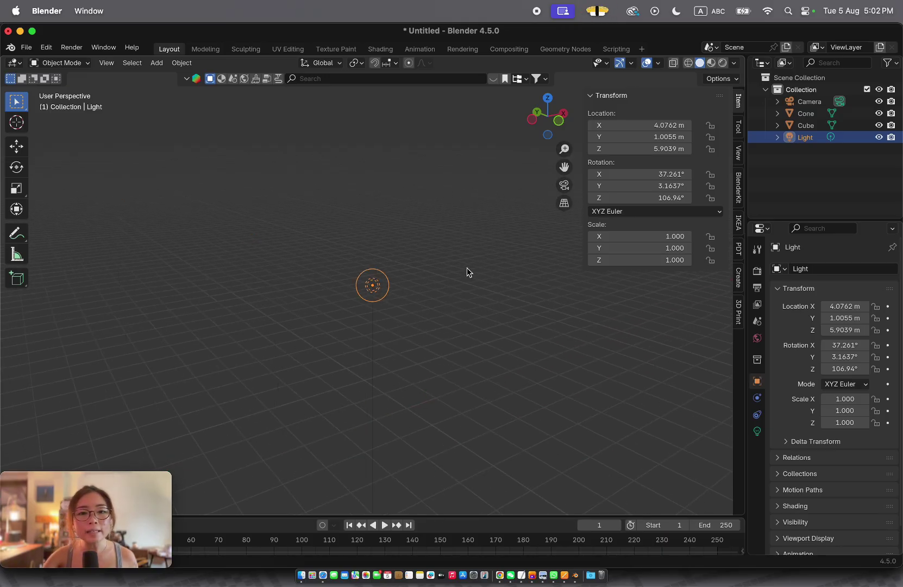
pyautogui.scroll(-5, 384, 295)
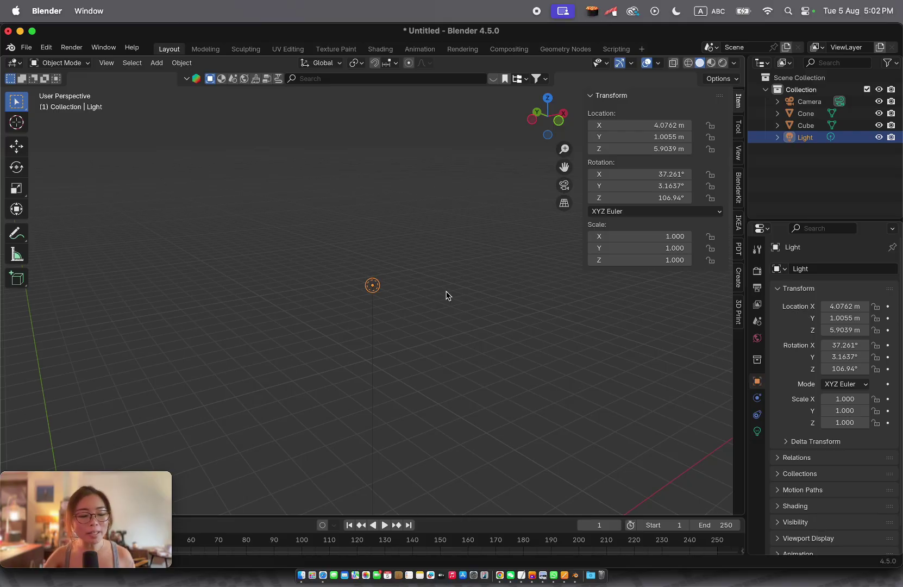
pyautogui.scroll(-6, 446, 296)
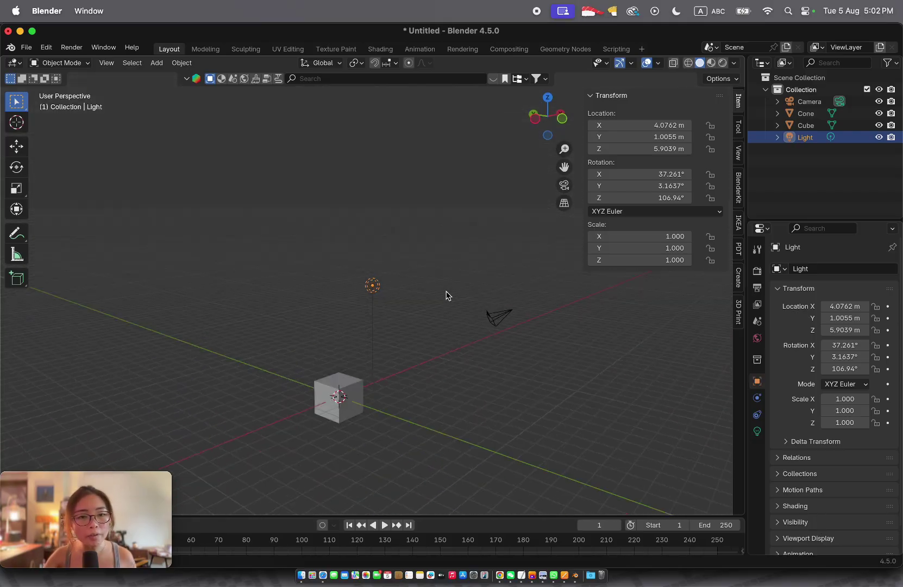
pyautogui.scroll(-1, 446, 296)
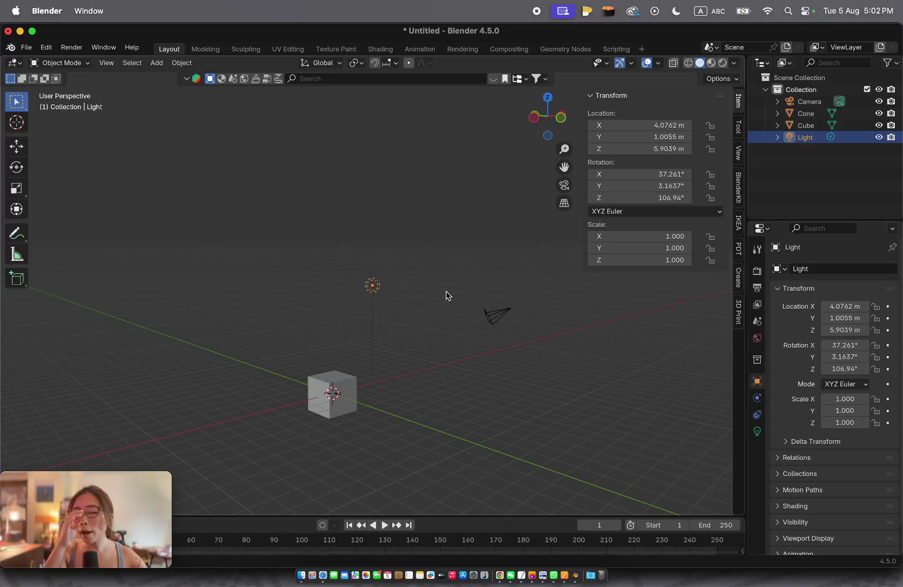
# Select the cube at the world origin instead of the light and frame it with some space around it.
pyautogui.moveTo(446, 295); pyautogui.dragTo(429, 291, button='middle')
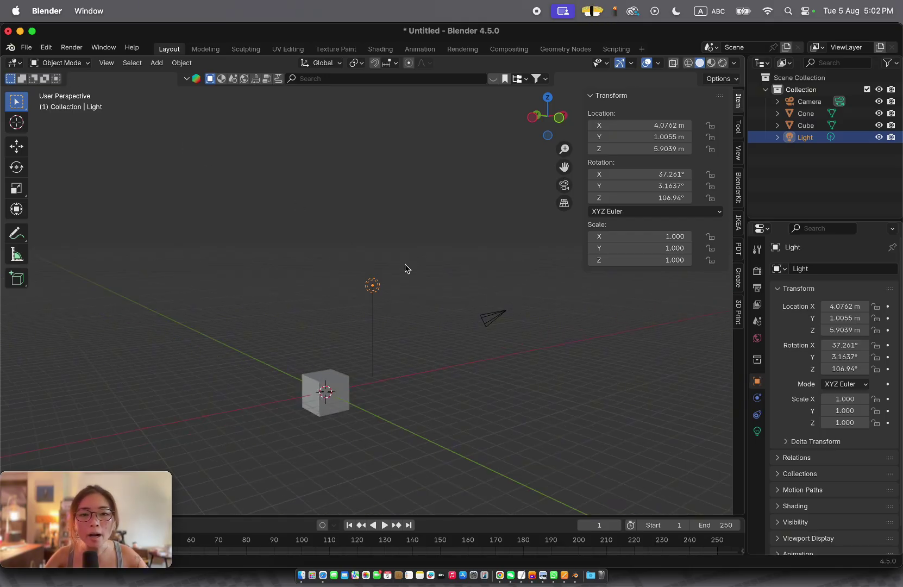
pyautogui.moveTo(359, 326); pyautogui.dragTo(360, 327, button='middle')
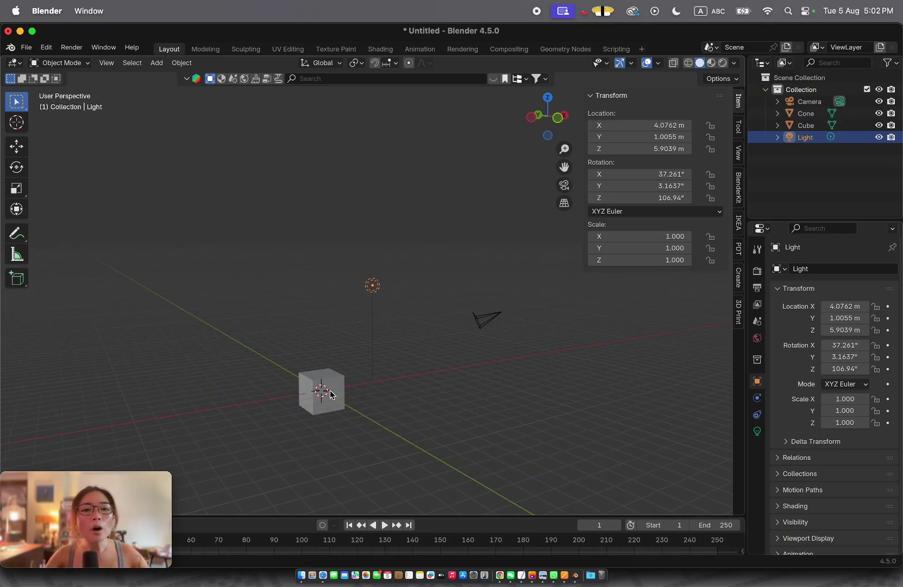
pyautogui.moveTo(344, 363); pyautogui.dragTo(336, 382, button='middle')
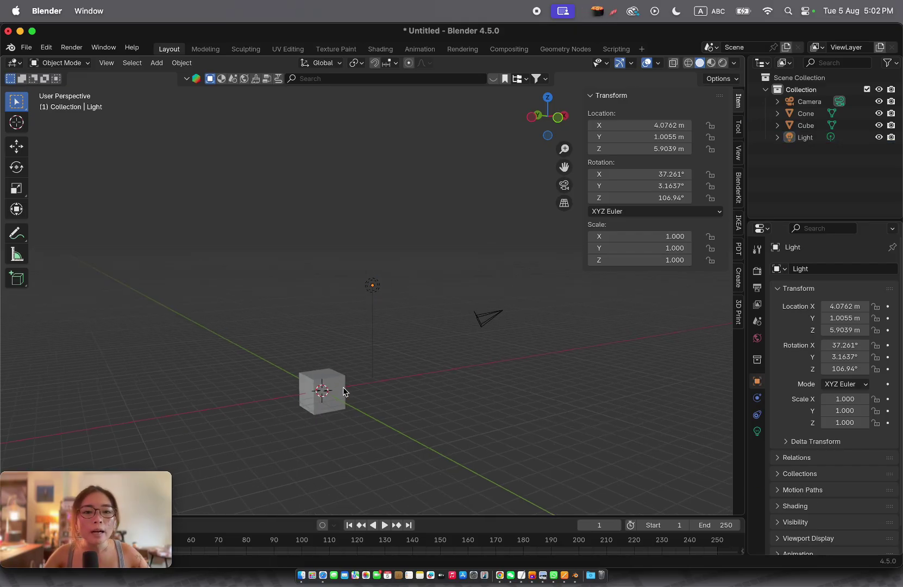
pyautogui.click(326, 392)
pyautogui.press('KP_Decimal')
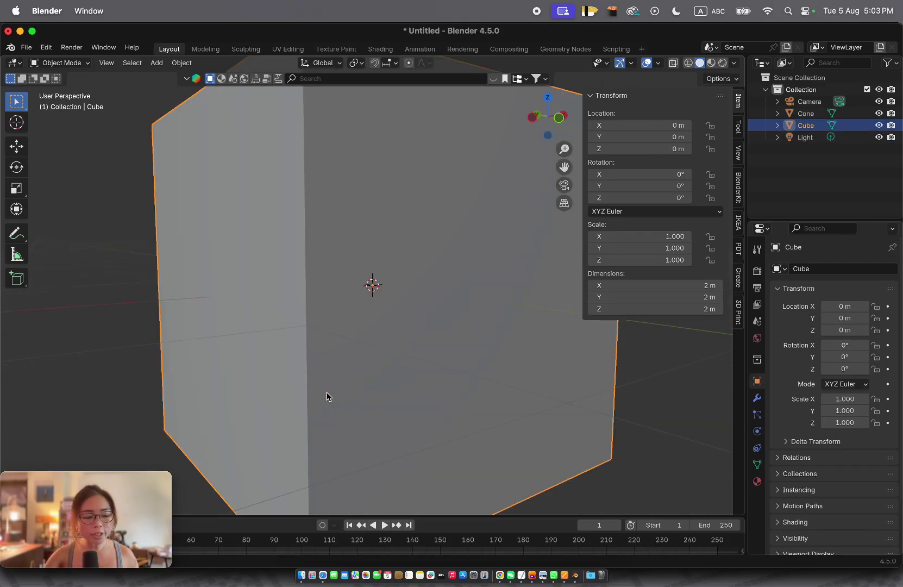
pyautogui.scroll(-10, 326, 397)
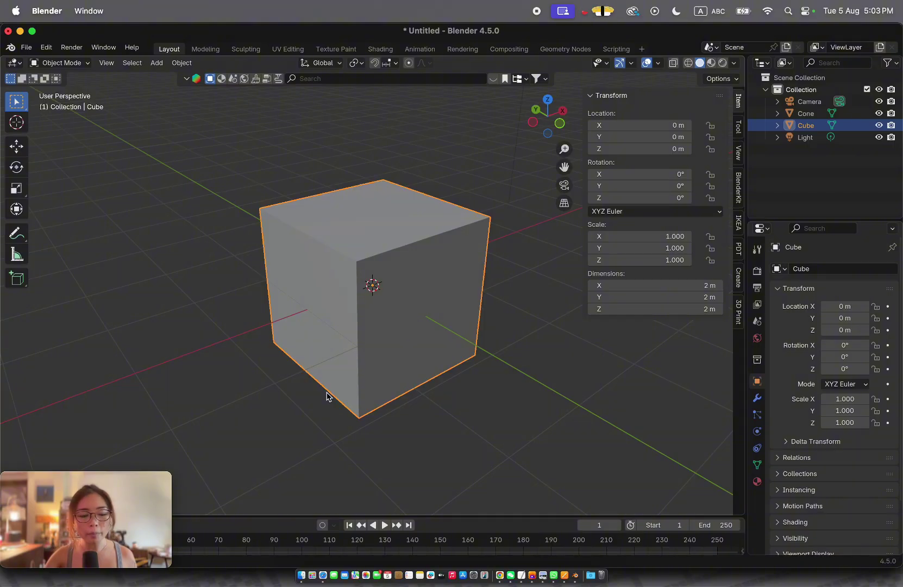
pyautogui.scroll(-2, 326, 397)
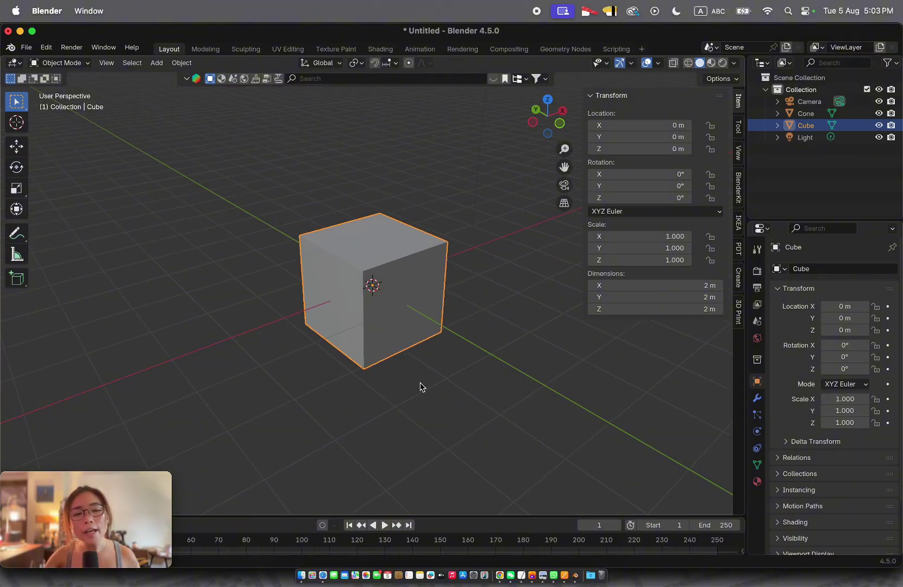
# Move the cube freely away from the world origin to about X -4.18 m, Y 4.57 m, Z 1.83 m.
pyautogui.press('g')
pyautogui.click(149, 281)
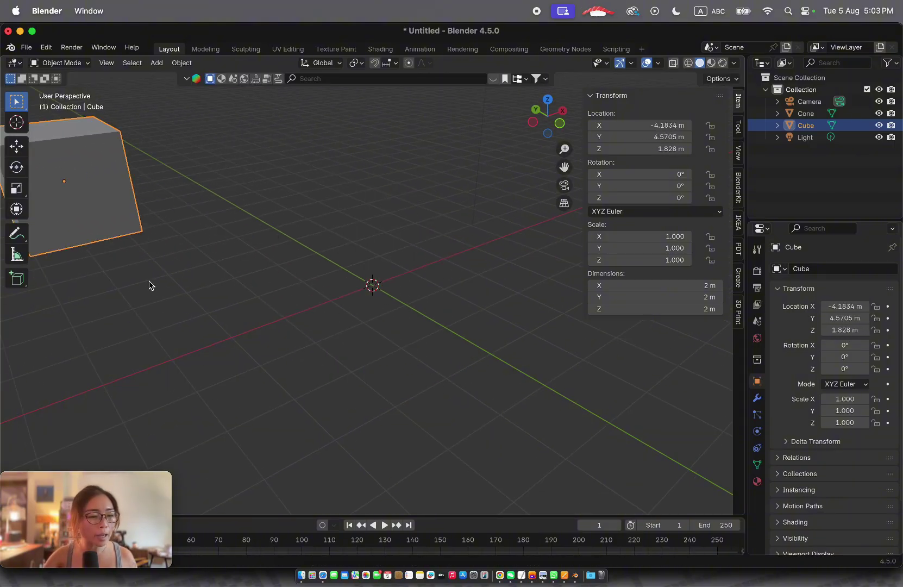
pyautogui.scroll(-3, 149, 282)
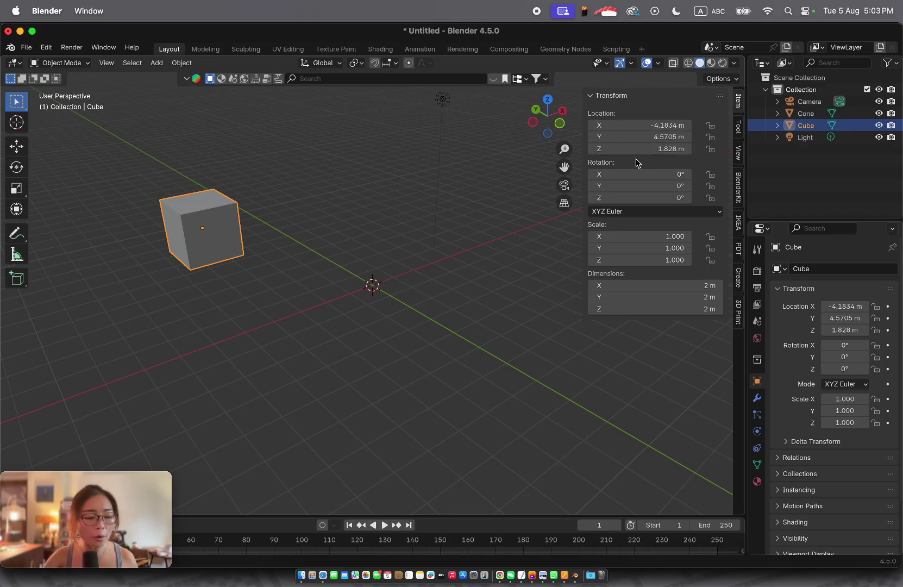
# Reset the cube's location to the world origin, undo it, and enter 0 m for its X, Y and Z location.
pyautogui.hotkey('alt', 'g')
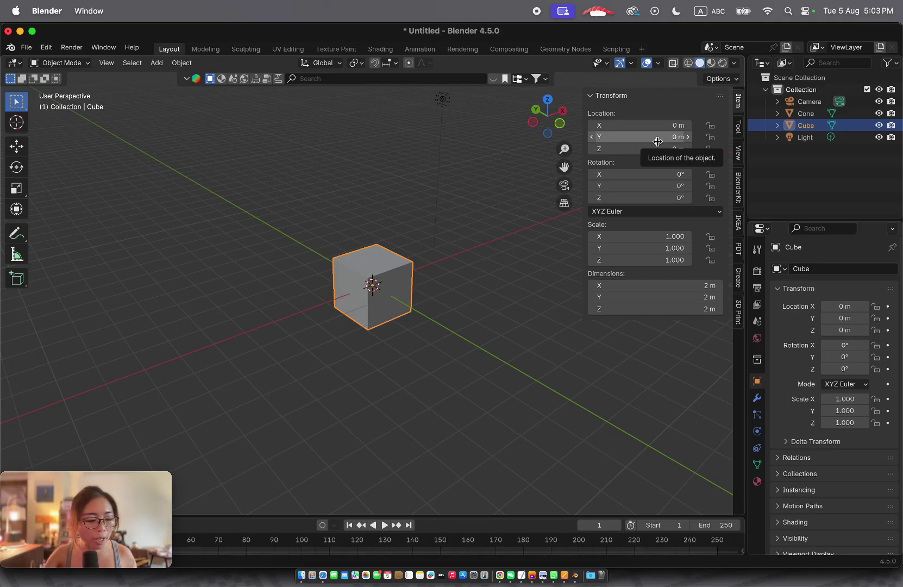
pyautogui.press('super+z')
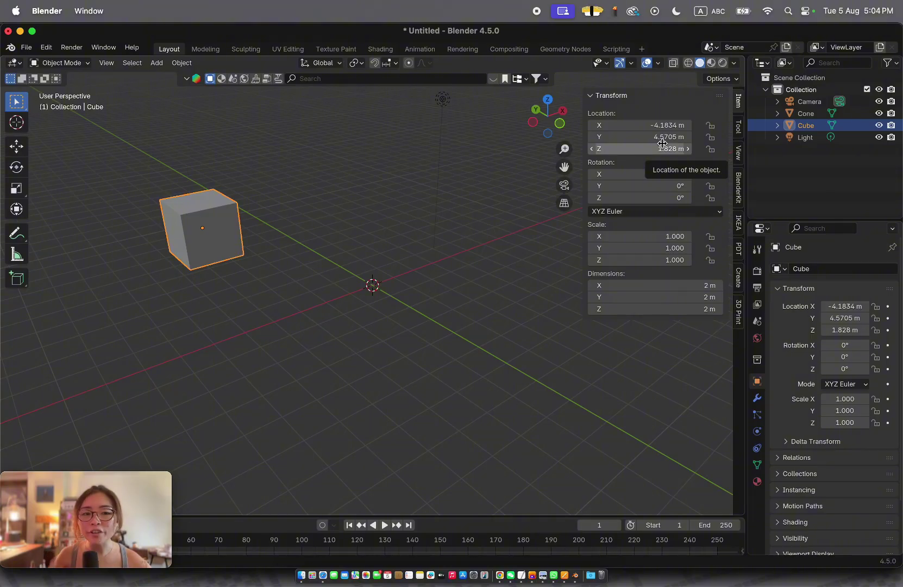
pyautogui.click(665, 125)
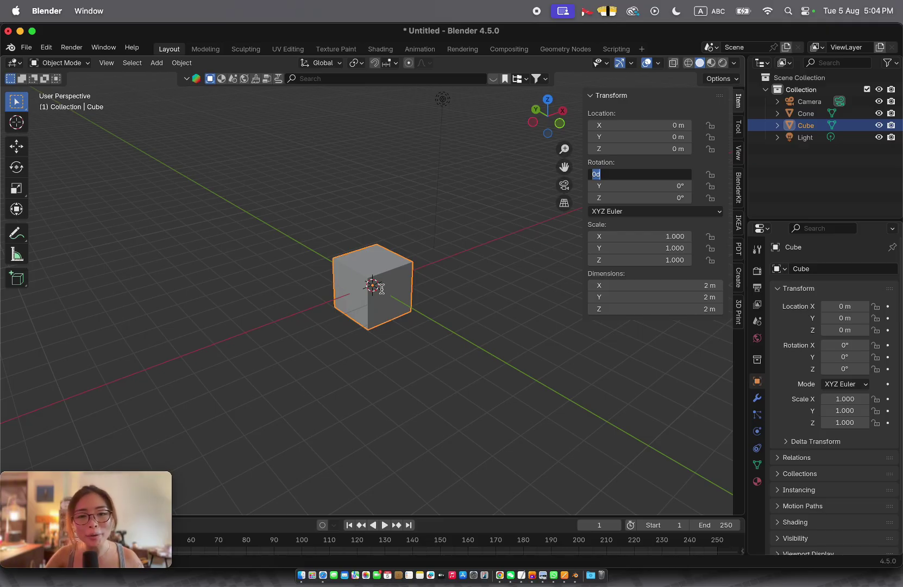
pyautogui.press('Return')
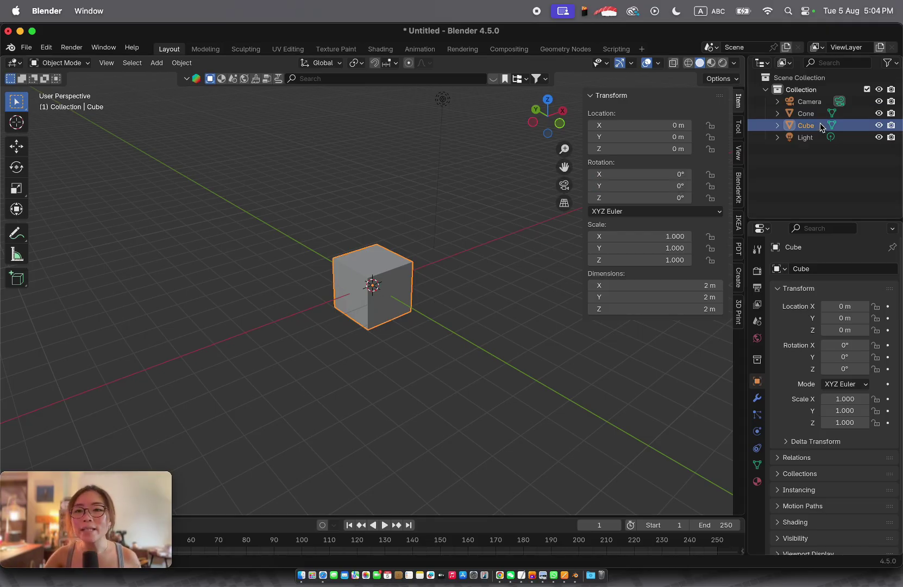
# Select and frame the distant cone, and set its X, Y and Z location to 0 m.
pyautogui.click(808, 114)
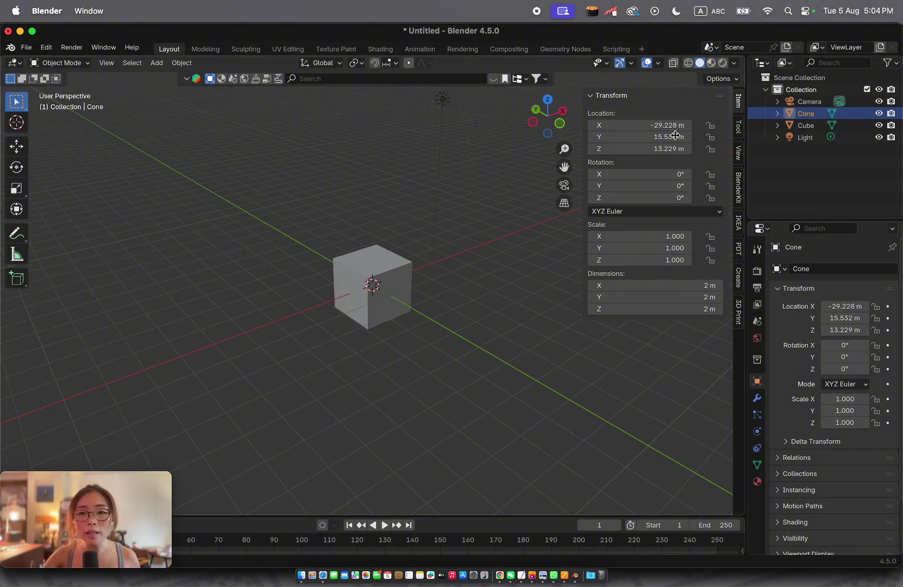
pyautogui.press('KP_Decimal')
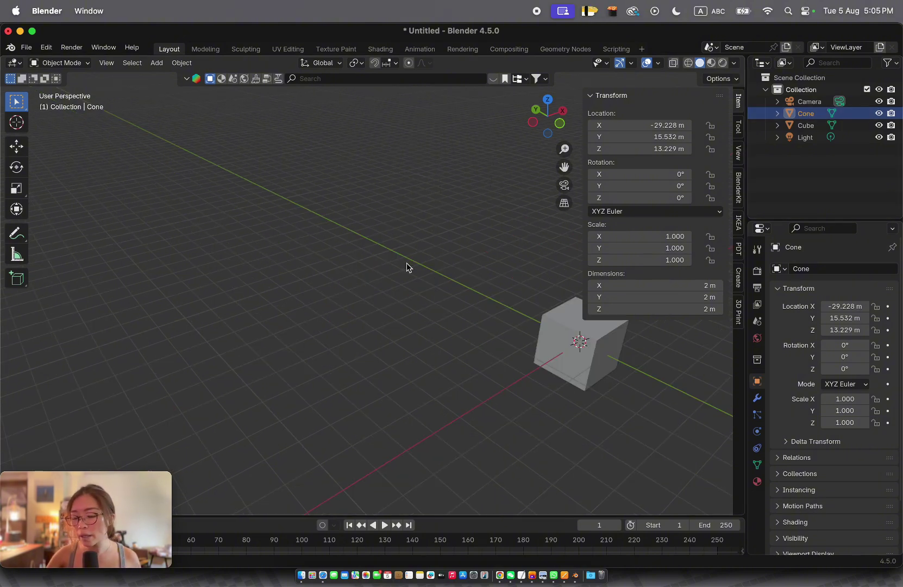
pyautogui.click(649, 125)
pyautogui.write('0')
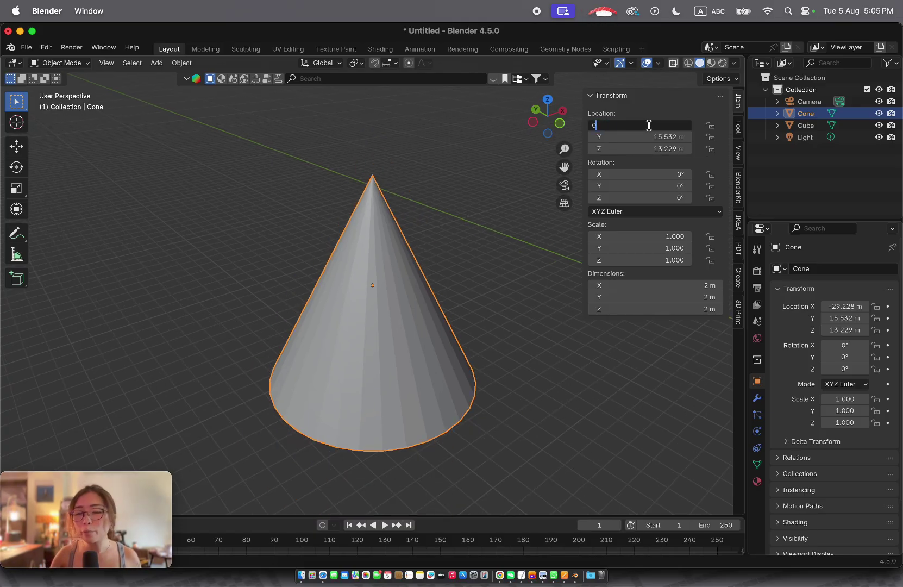
pyautogui.press('Tab')
pyautogui.write('0')
pyautogui.press('Tab')
pyautogui.write('0')
pyautogui.press('Return')
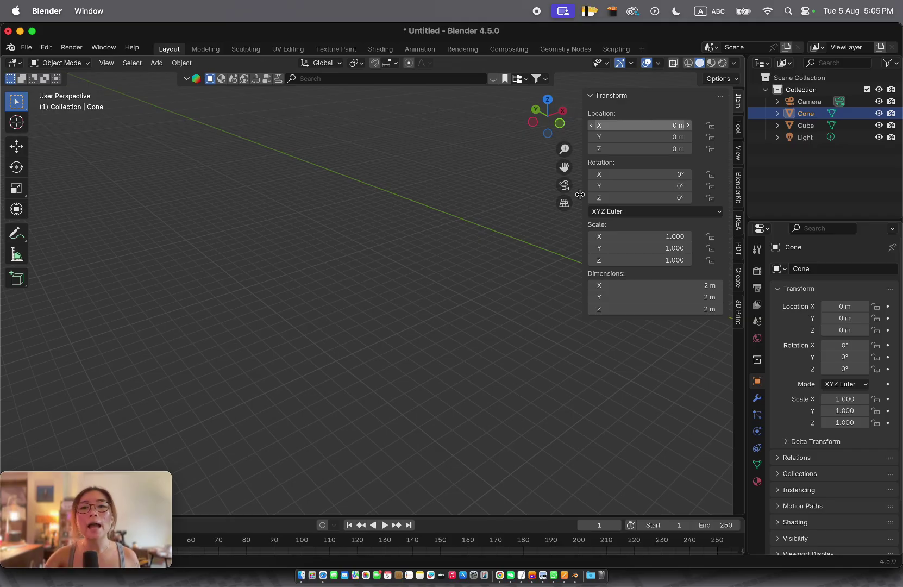
# Frame the cone at the origin and move it up along the global Z axis to about 2.36 m, above the cube.
pyautogui.press('KP_Decimal')
pyautogui.scroll(-8, 461, 267)
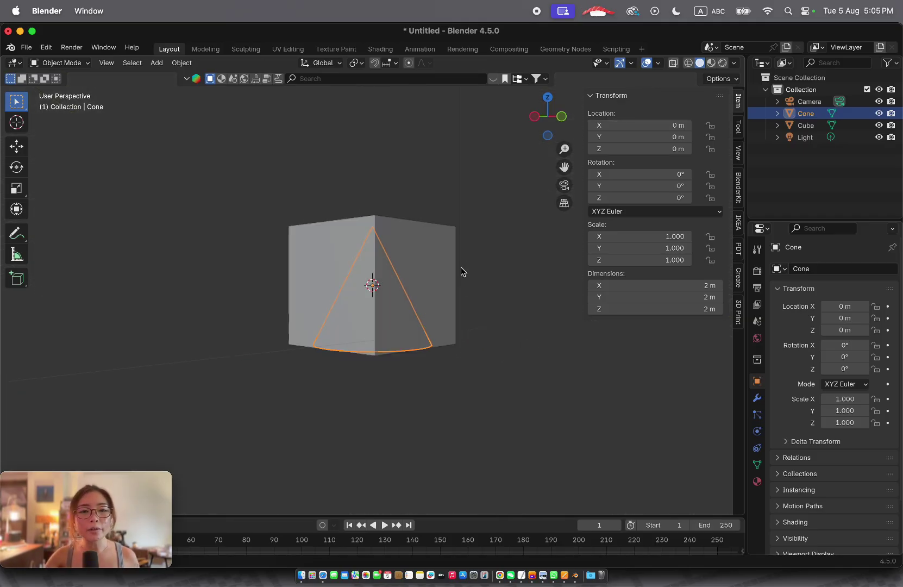
pyautogui.hscroll(10, 461, 267)
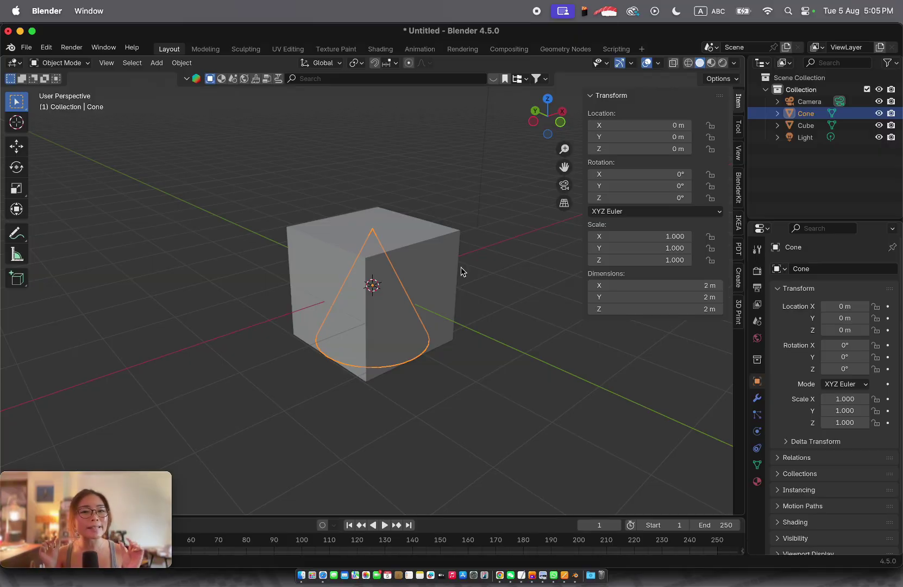
pyautogui.press('g')
pyautogui.press('z')
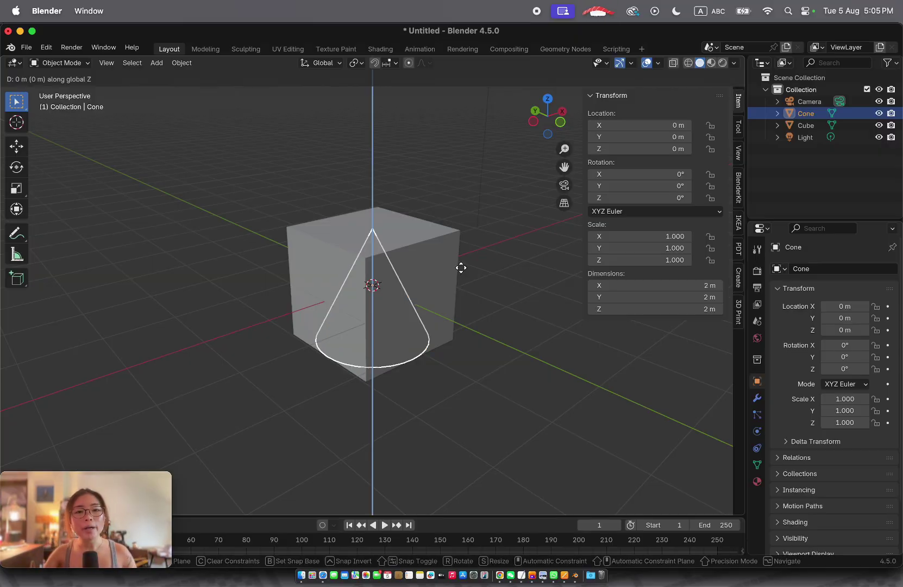
pyautogui.click(491, 141)
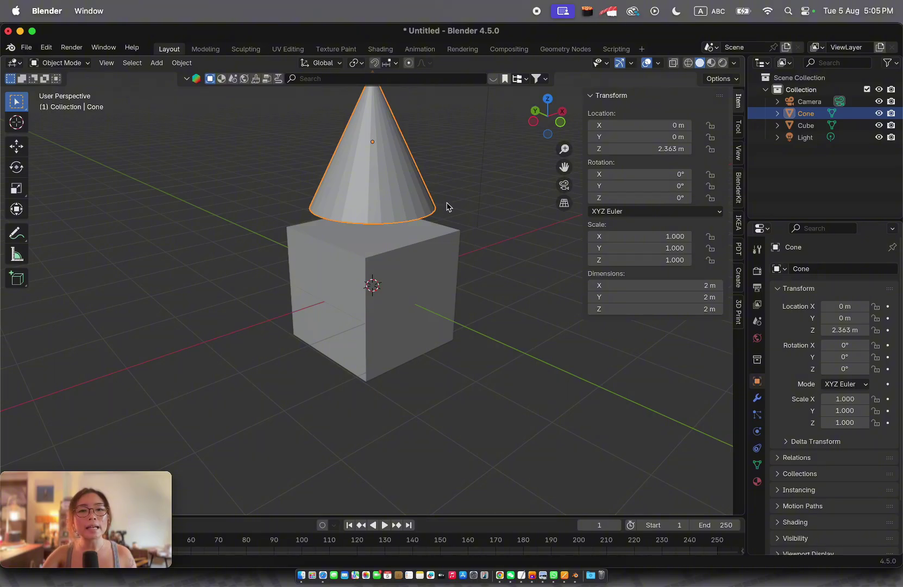
# Move the 3D cursor with the Cursor tool from the world origin into empty space beside and higher than the cone.
pyautogui.keyDown('ctrl'); pyautogui.scroll(-5, 446, 205); pyautogui.keyUp('ctrl')
pyautogui.scroll(5, 446, 206)
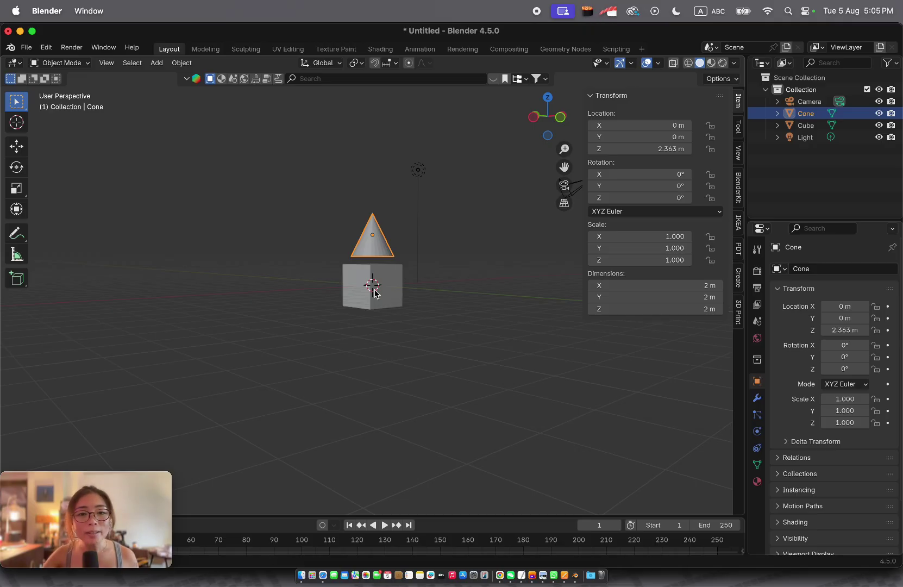
pyautogui.click(17, 124)
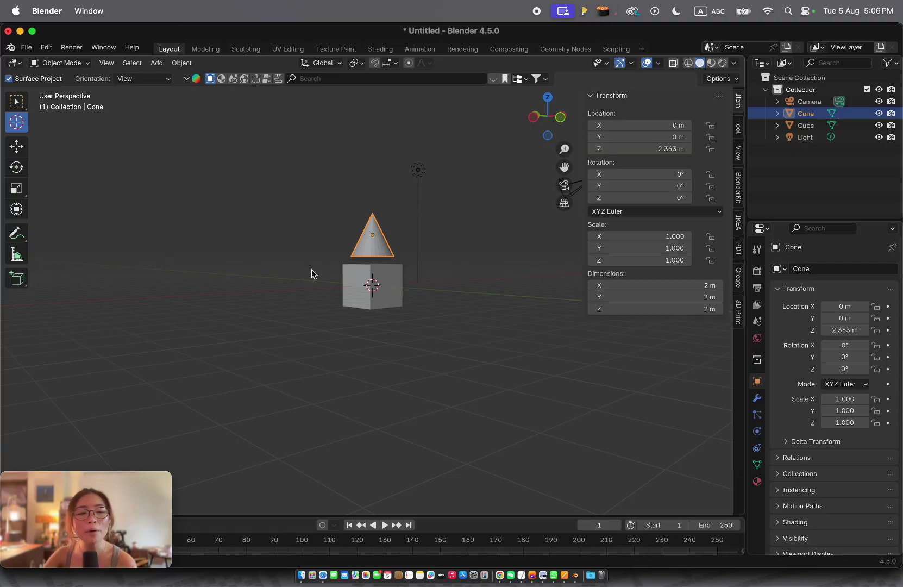
pyautogui.moveTo(314, 273); pyautogui.dragTo(203, 299)
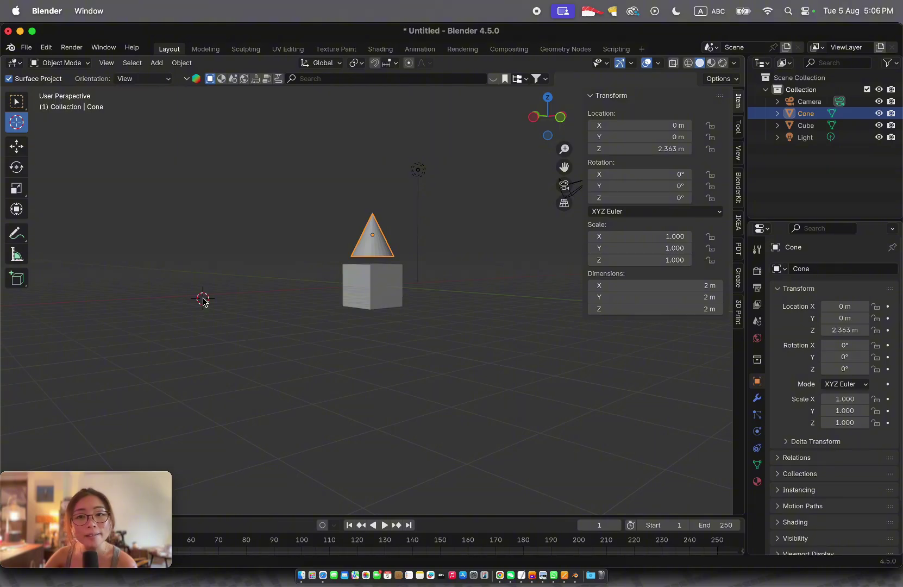
pyautogui.moveTo(202, 298); pyautogui.dragTo(125, 106)
pyautogui.moveTo(363, 392); pyautogui.dragTo(193, 184)
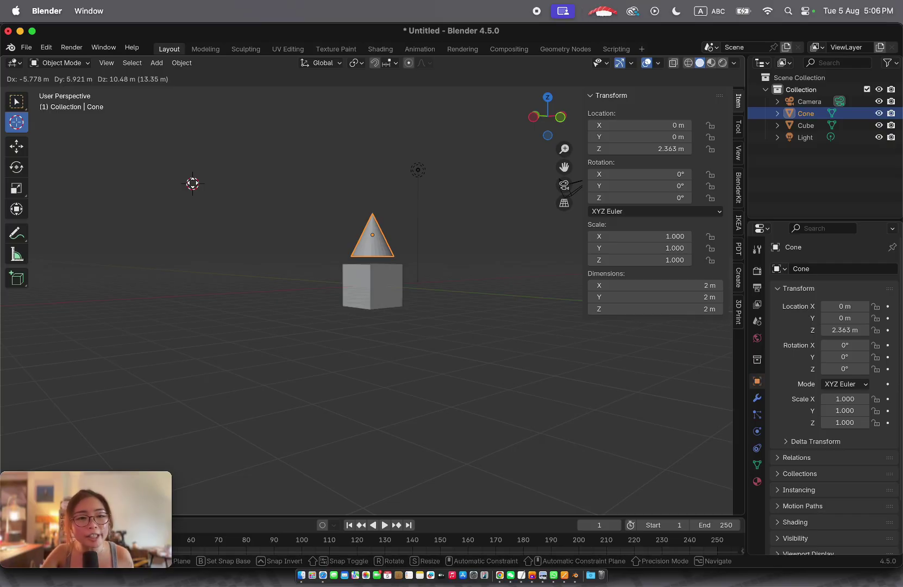
pyautogui.moveTo(192, 184); pyautogui.dragTo(192, 184)
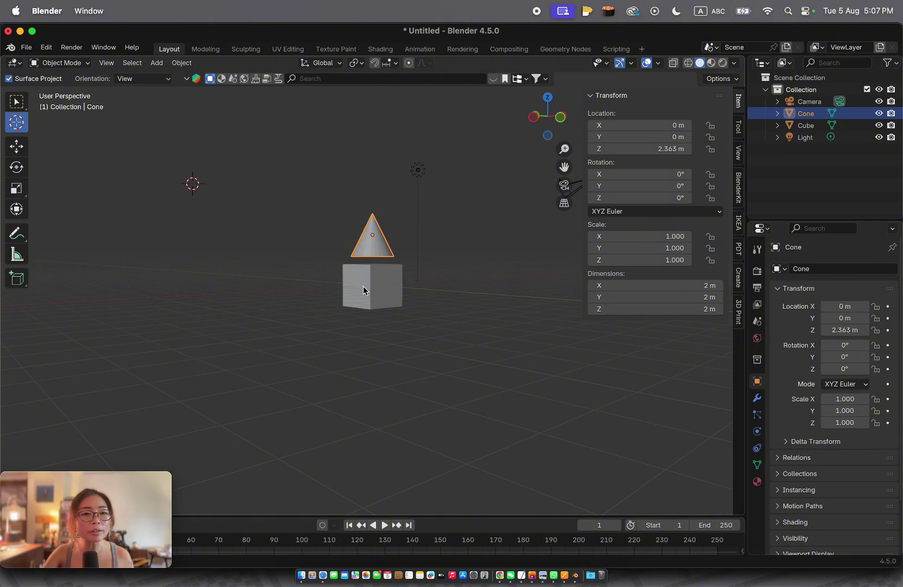
# Add a cylinder mesh at the 3D cursor and set its X, Y and Z location to 0 m.
pyautogui.hotkey('shift', 'a')
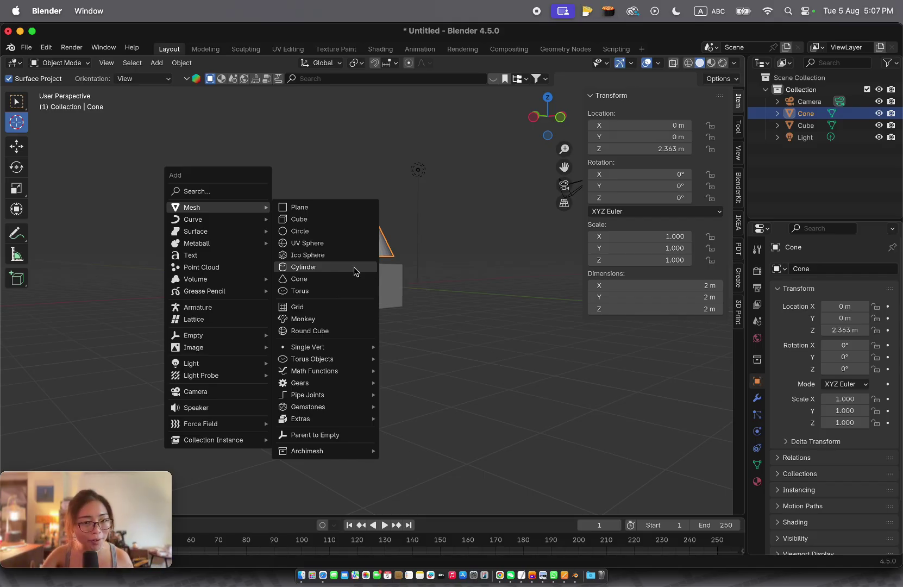
pyautogui.click(353, 267)
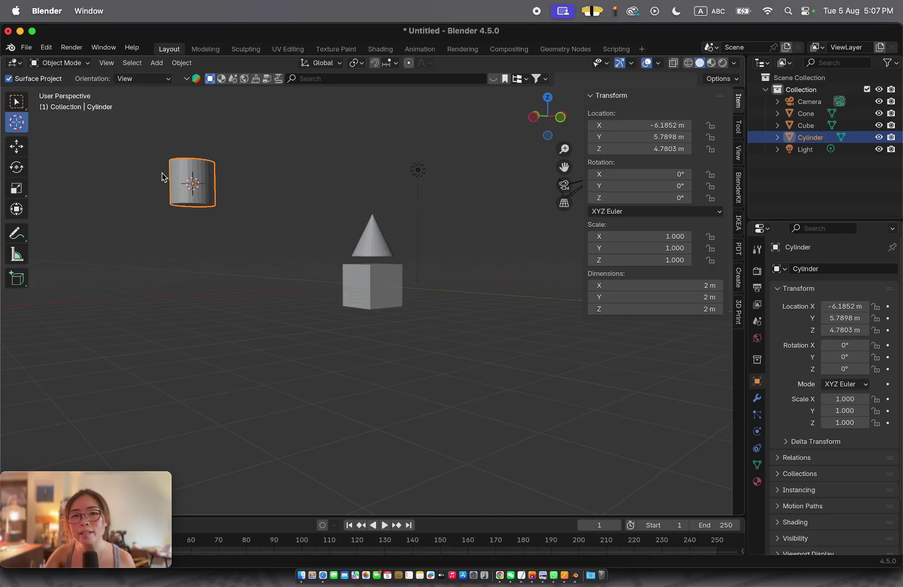
pyautogui.click(639, 126)
pyautogui.write('0')
pyautogui.press('Tab')
pyautogui.write('0')
pyautogui.press('Tab')
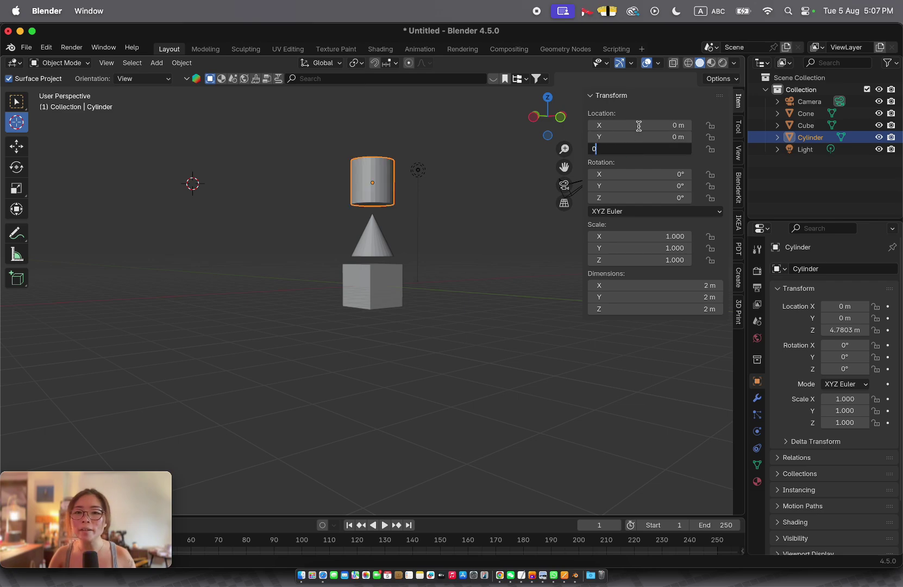
pyautogui.write('0')
pyautogui.press('Tab')
pyautogui.press('Escape')
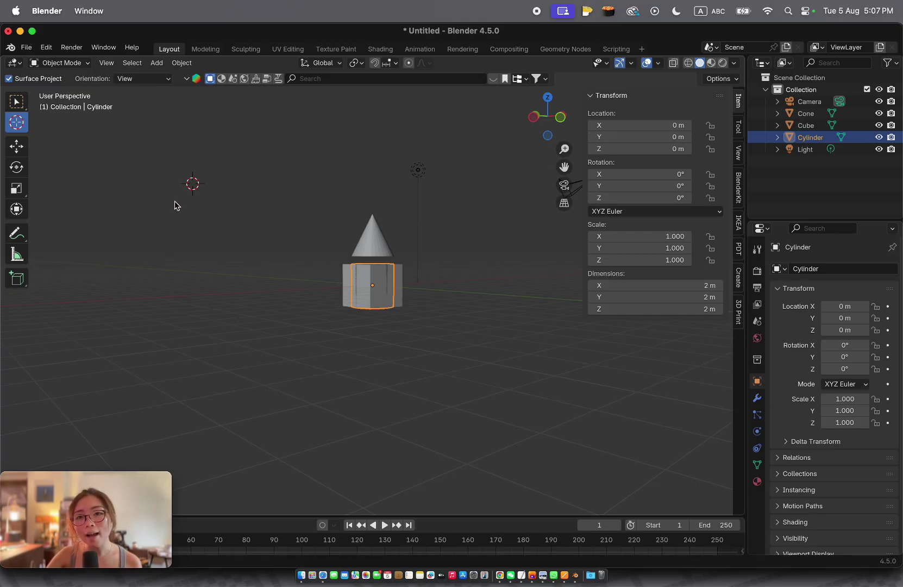
# Add the cone to the cylinder selection and delete both objects, leaving only the cube's mesh.
pyautogui.scroll(10, 281, 272)
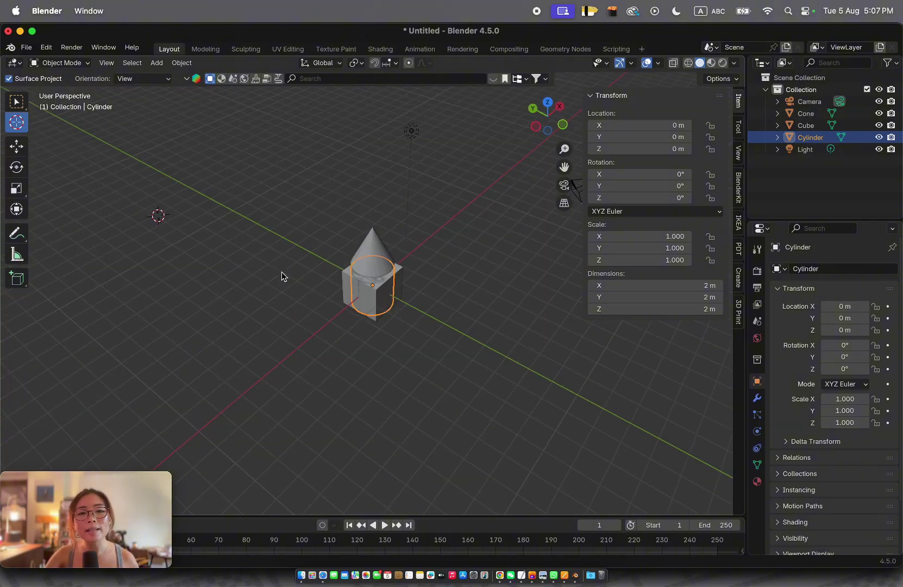
pyautogui.keyDown('shift'); pyautogui.click(370, 244); pyautogui.keyUp('shift')
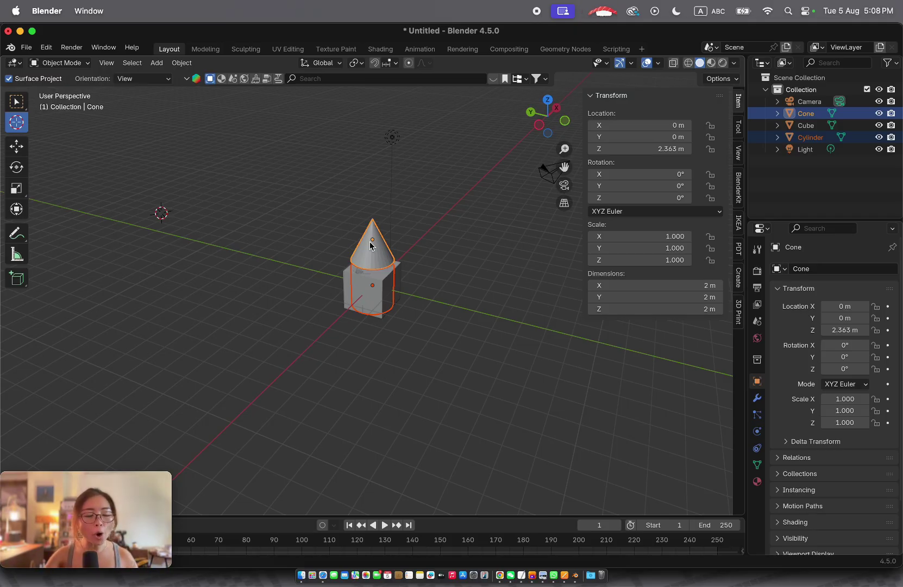
pyautogui.press('x')
pyautogui.click(371, 242)
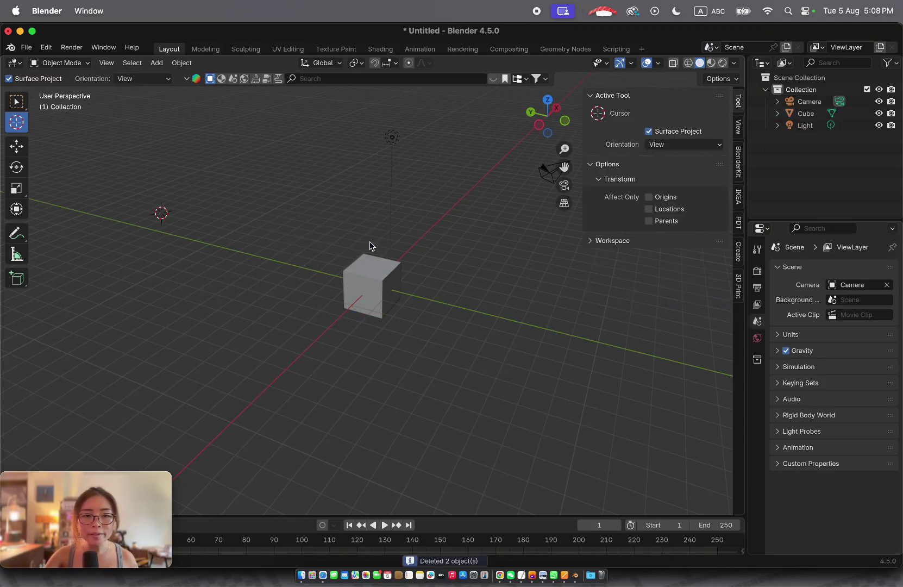
# Place the 3D cursor on the cube's top face with the Cursor tool and view it from the side.
pyautogui.click(377, 268)
pyautogui.click(368, 267)
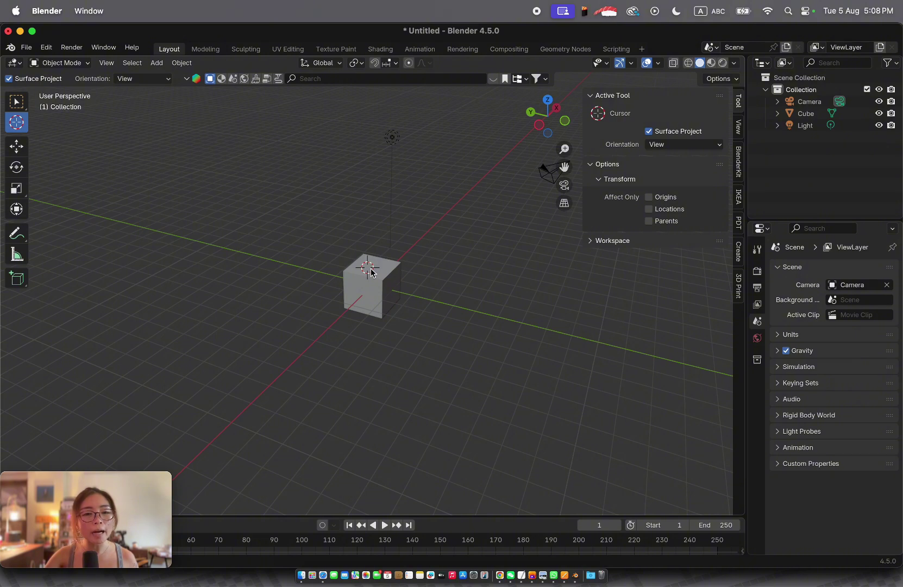
pyautogui.hscroll(5, 375, 273)
pyautogui.scroll(8, 371, 268)
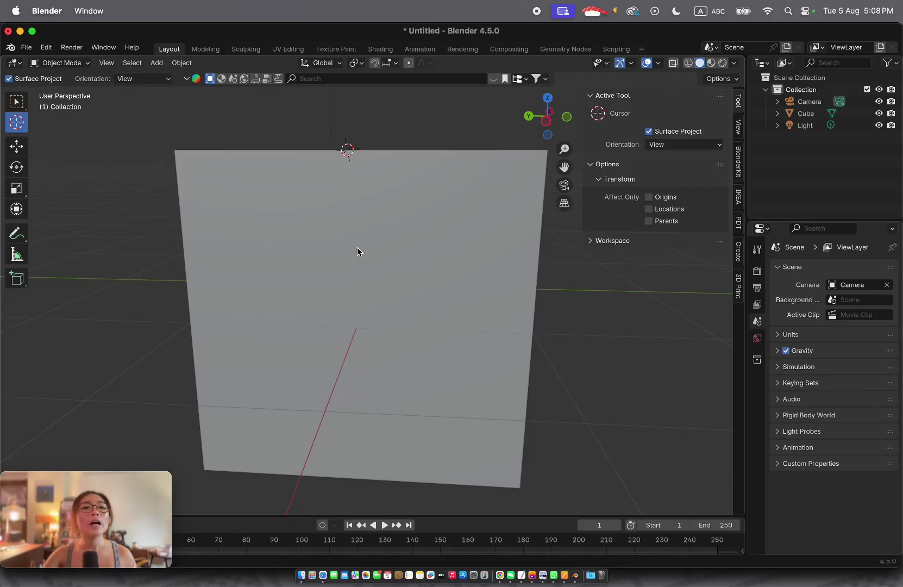
# Switch to the Select Box tool, select the cube, and snap the 3D cursor to it with Cursor to Selected.
pyautogui.click(16, 102)
pyautogui.scroll(-5, 384, 183)
pyautogui.click(383, 183)
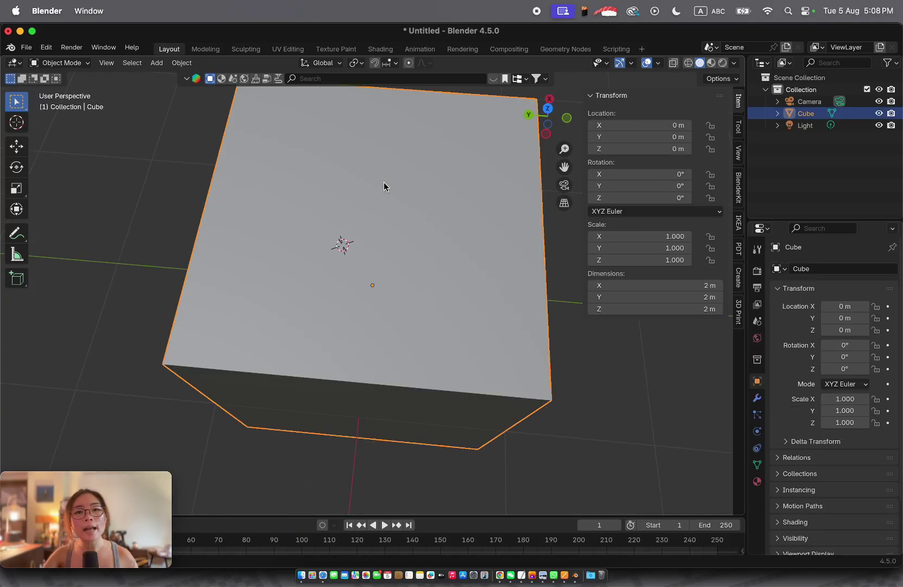
pyautogui.scroll(5, 384, 186)
pyautogui.press('Tab')
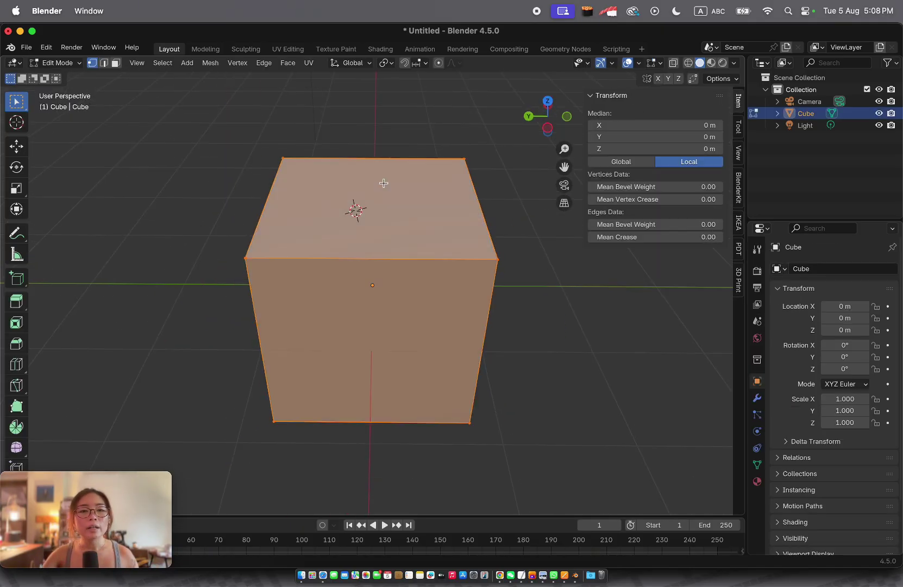
pyautogui.press('Tab')
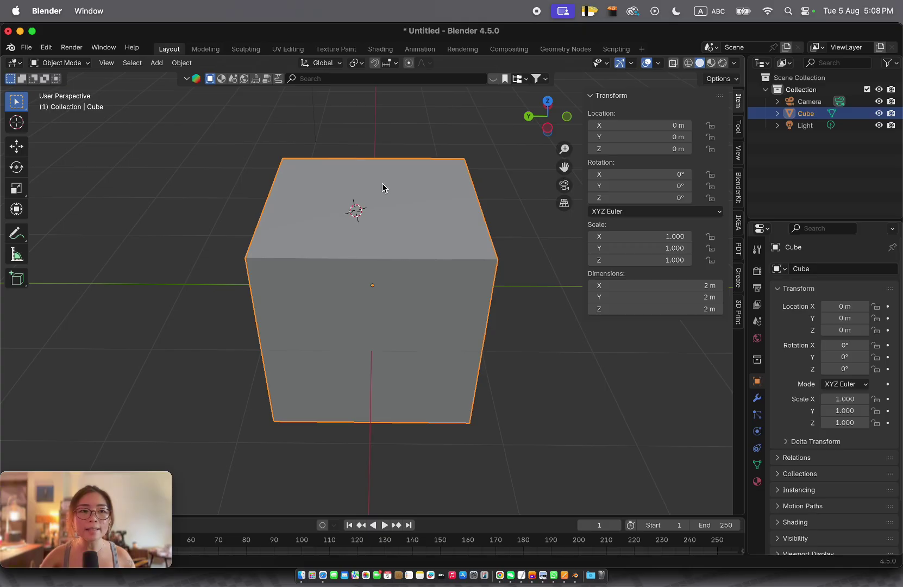
pyautogui.hotkey('shift', 's')
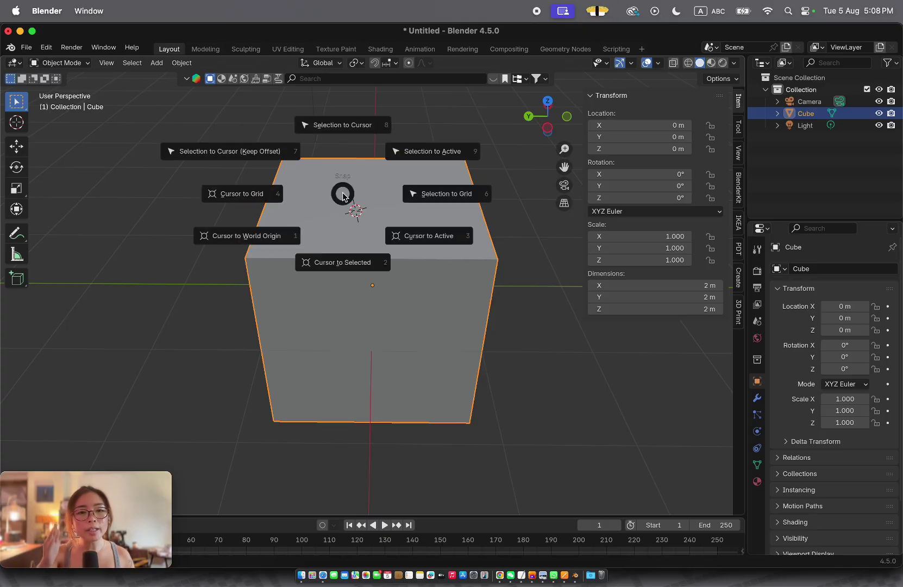
pyautogui.click(365, 263)
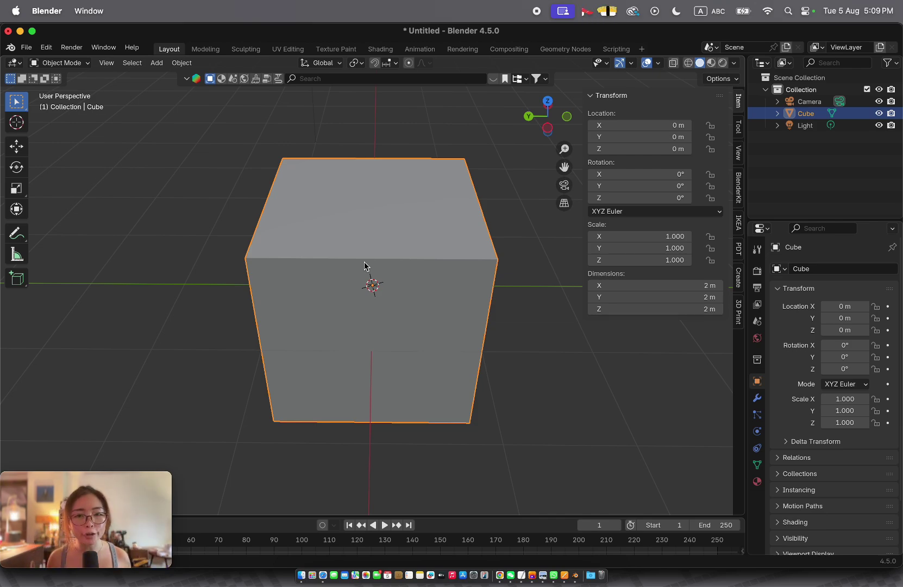
# Add a UV sphere at the 3D cursor inside the cube, look at it from several sides, and delete it.
pyautogui.hotkey('shift', 'a')
pyautogui.moveTo(365, 261)
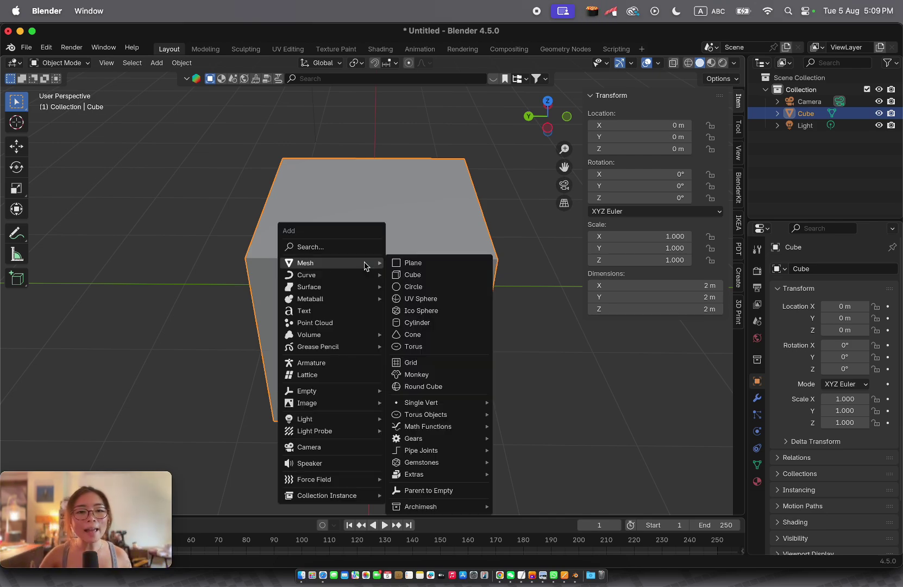
pyautogui.click(423, 299)
pyautogui.scroll(-10, 429, 302)
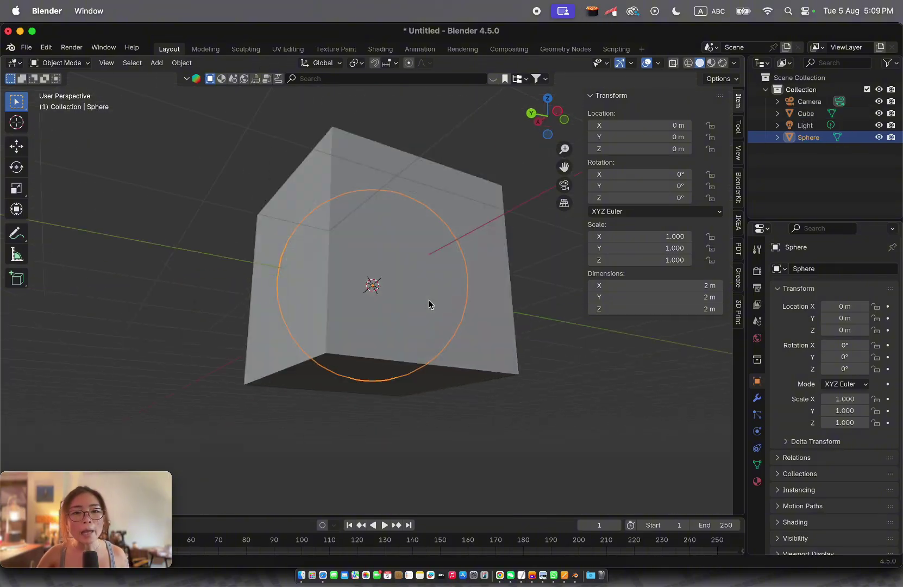
pyautogui.scroll(-10, 429, 300)
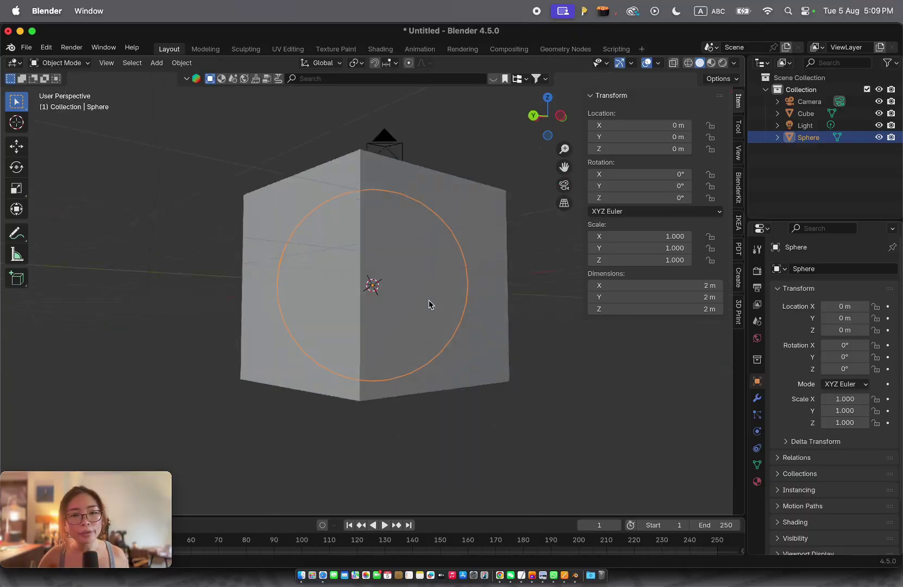
pyautogui.press('1')
pyautogui.press('Delete')
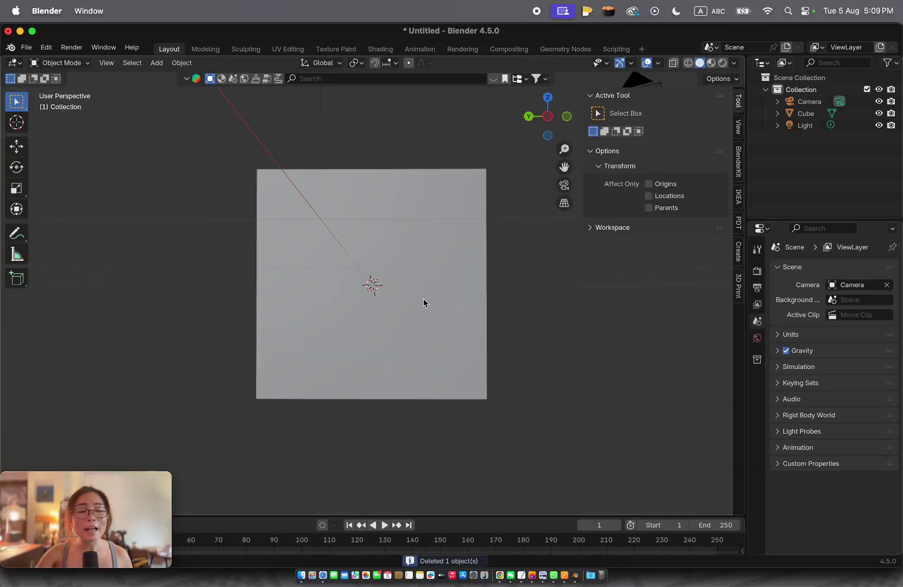
# Put the cube in Edit Mode, select its nearest top corner vertex, and snap the 3D cursor to that vertex with Cursor to Selected.
pyautogui.scroll(-3, 428, 296)
pyautogui.scroll(-5, 429, 296)
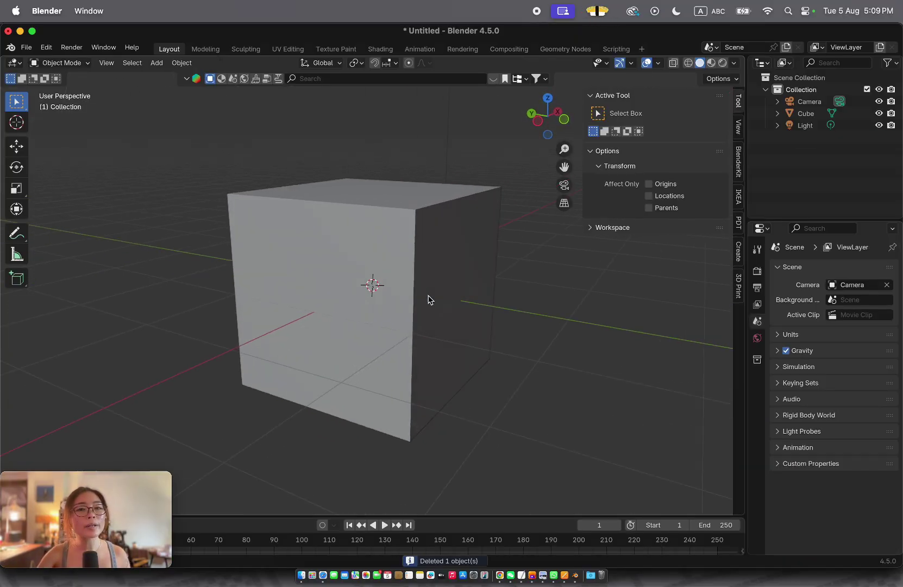
pyautogui.click(430, 297)
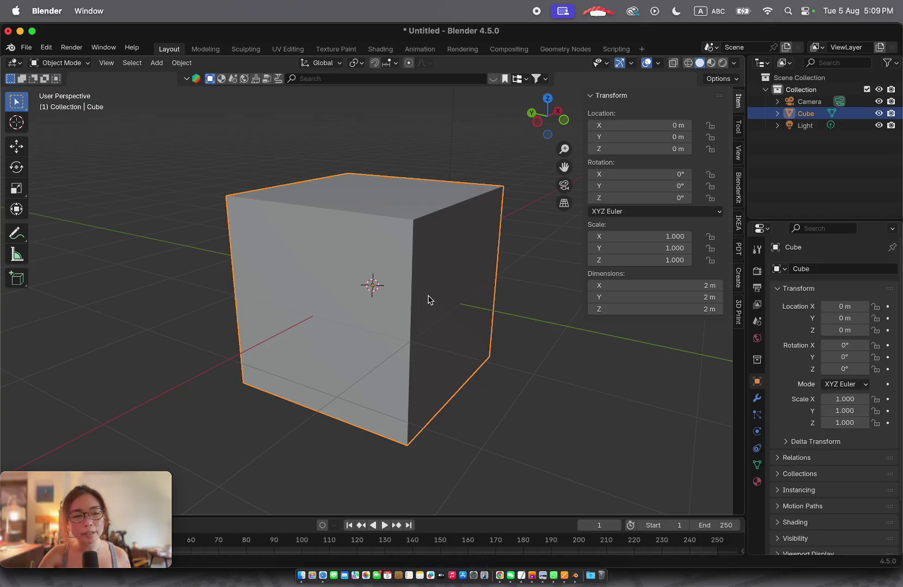
pyautogui.press('Tab')
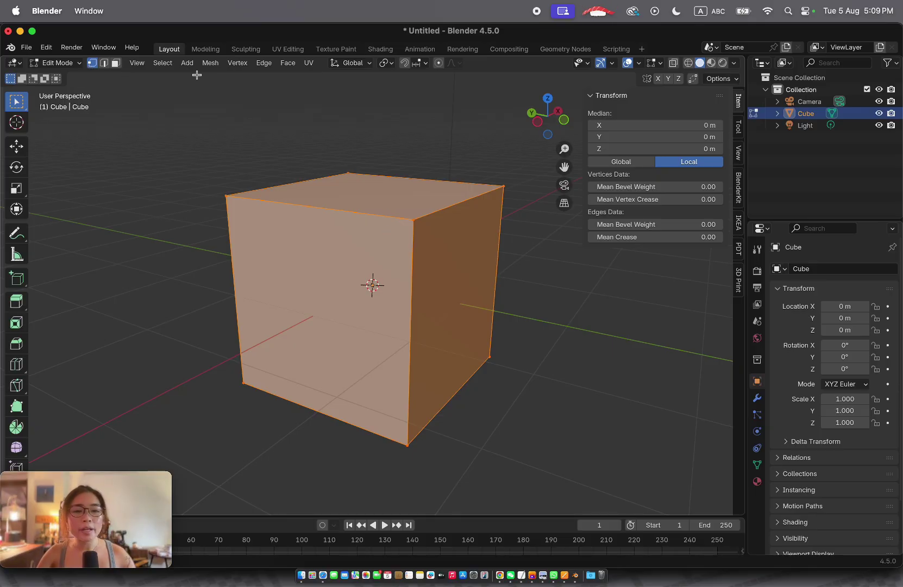
pyautogui.click(351, 168)
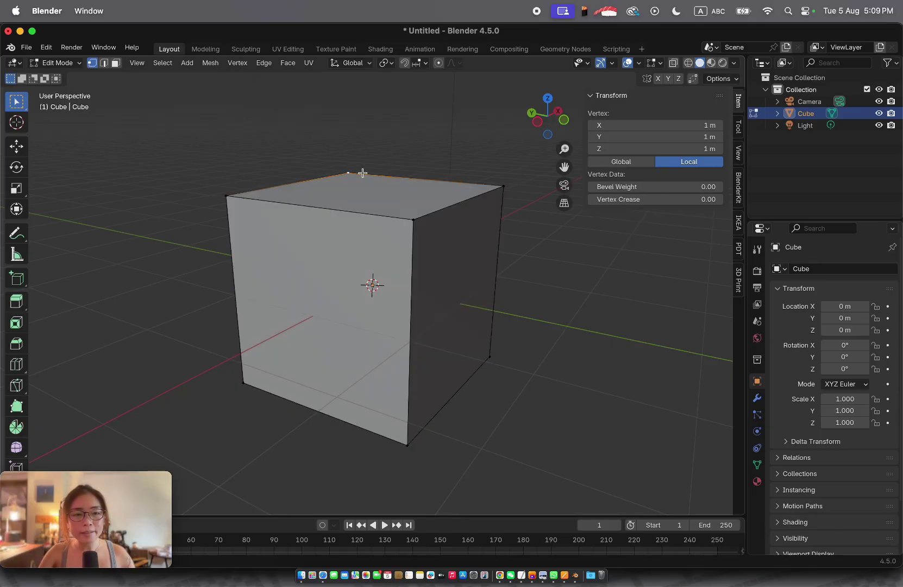
pyautogui.click(414, 213)
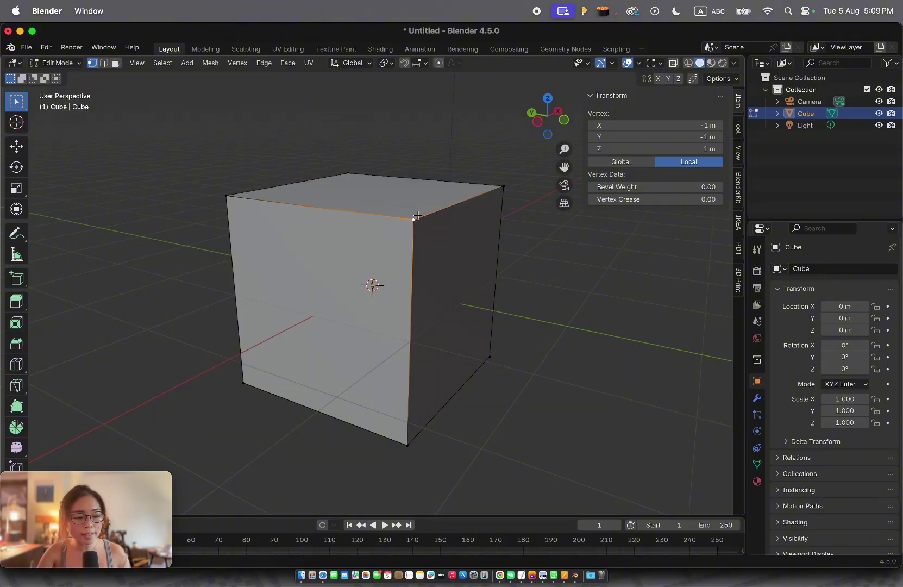
pyautogui.hotkey('shift', 's')
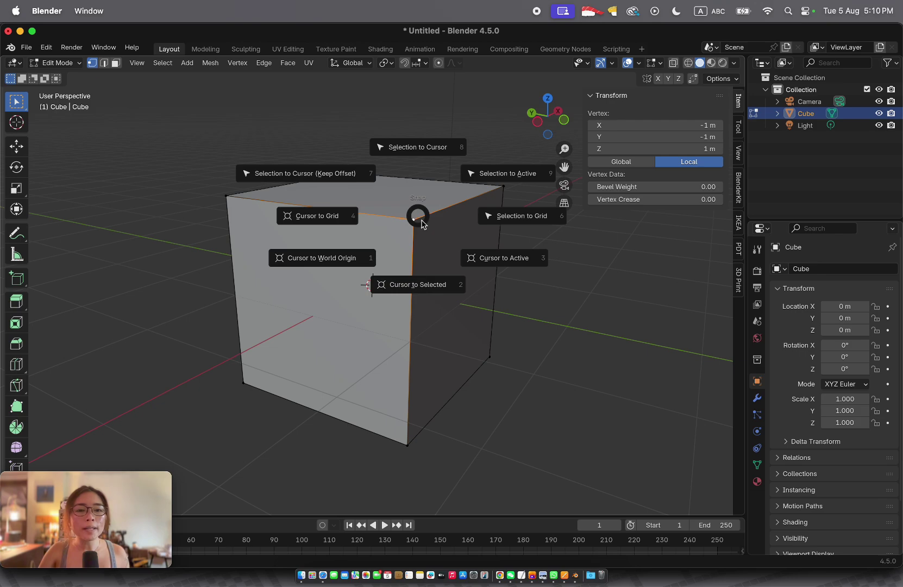
pyautogui.click(415, 289)
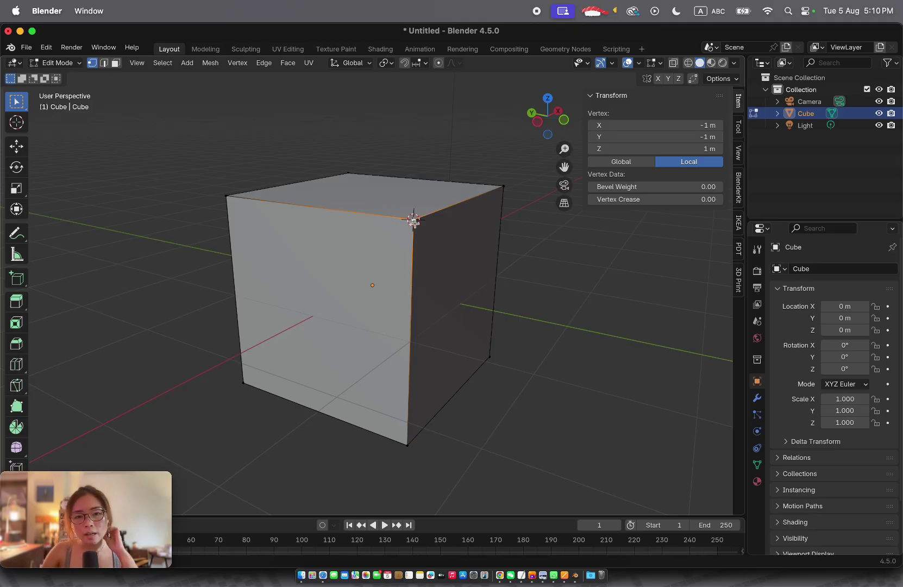
# Add a cube mesh at the 3D cursor on the corner vertex and undo the addition.
pyautogui.hscroll(-5, 412, 222)
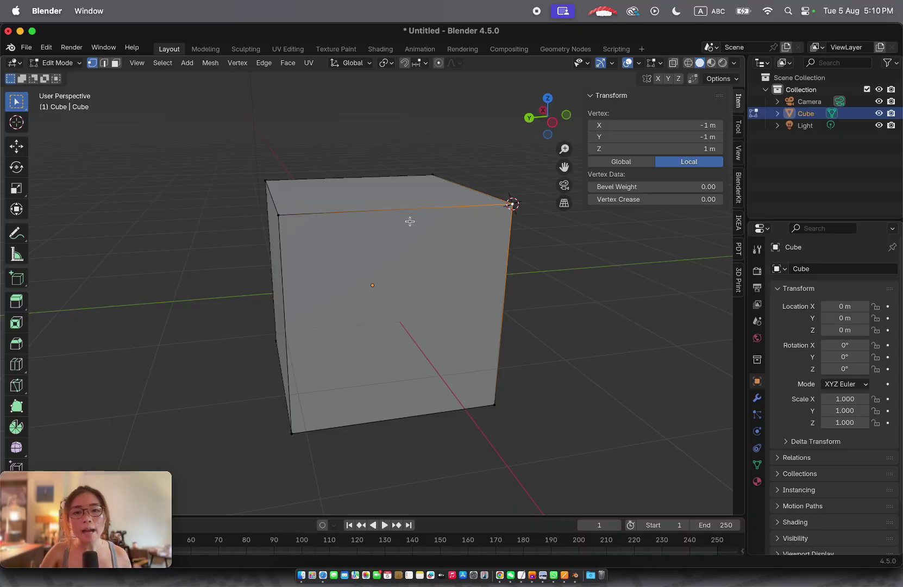
pyautogui.hotkey('shift', 'a')
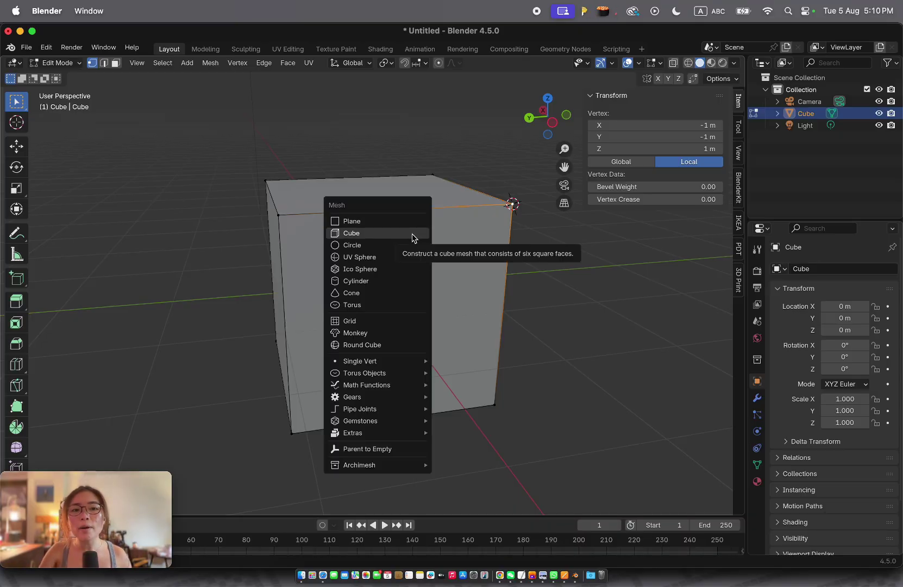
pyautogui.click(412, 238)
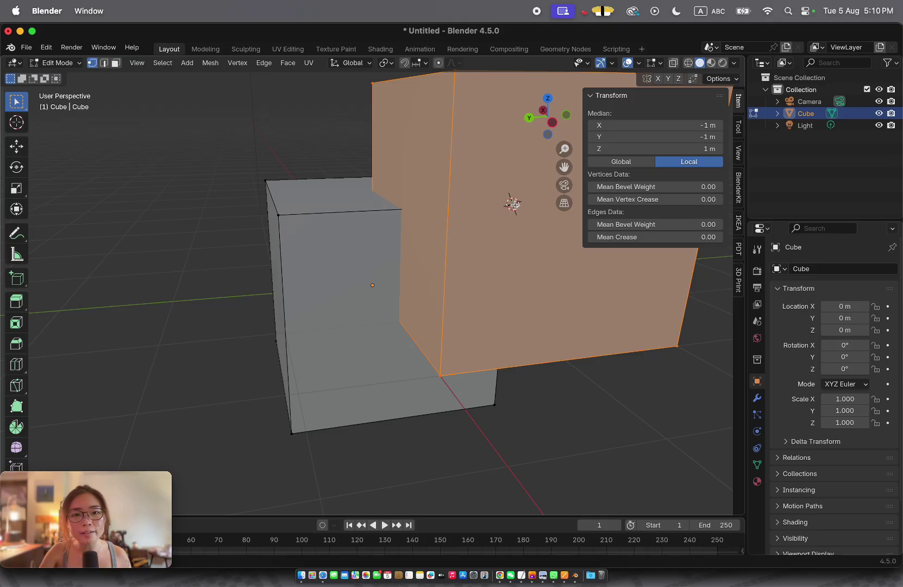
pyautogui.press('super+z')
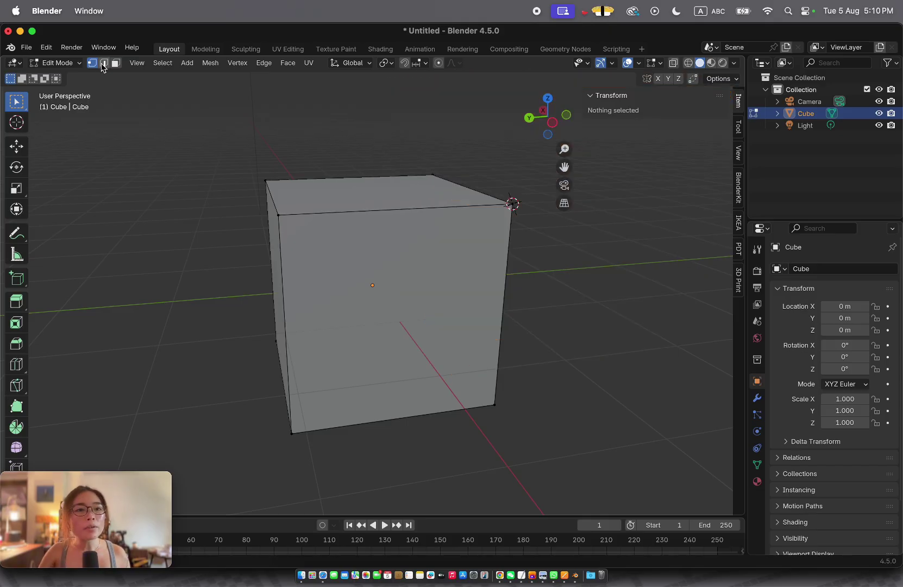
# Switch to edge selection, select the front edge of the cube's top face, and snap the 3D cursor to it with Cursor to Selected.
pyautogui.press('2')
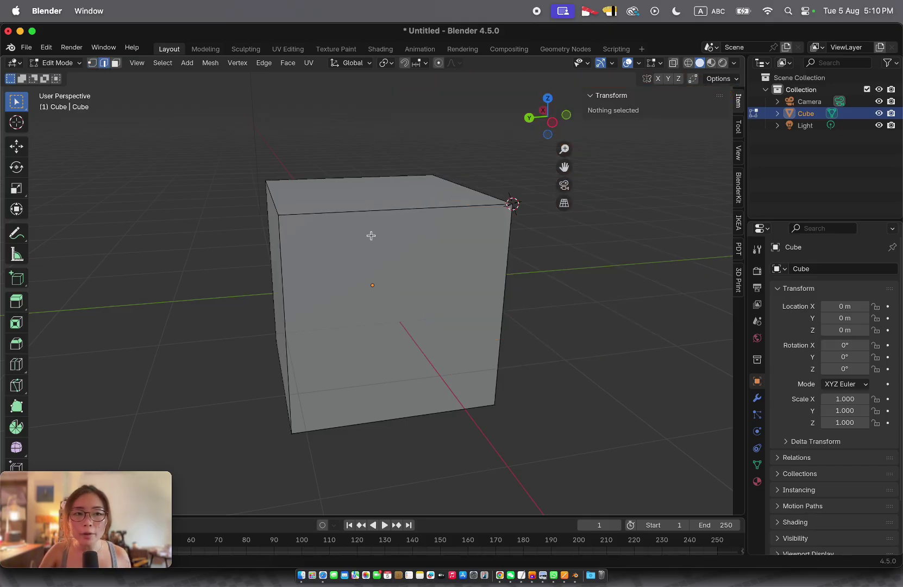
pyautogui.click(388, 210)
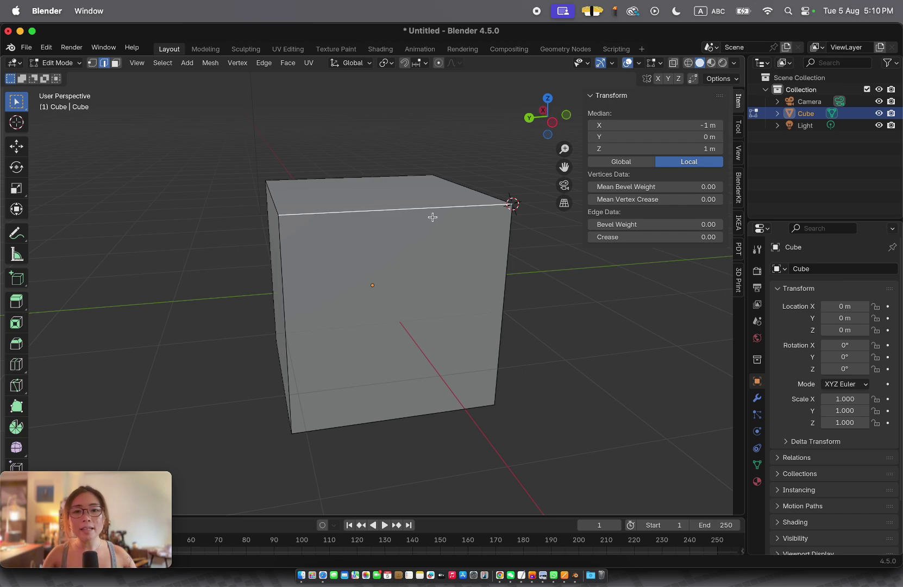
pyautogui.hotkey('shift', 's')
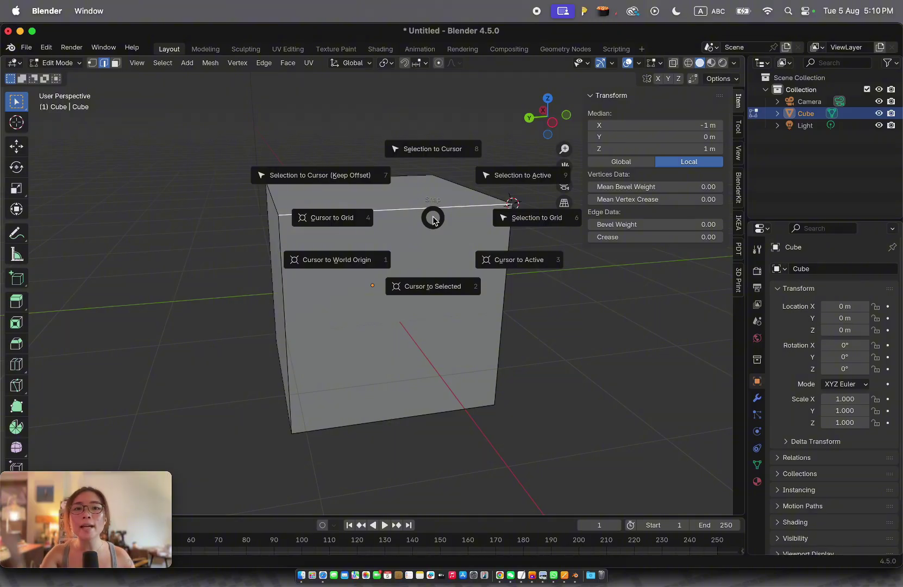
pyautogui.click(442, 286)
pyautogui.scroll(3, 442, 286)
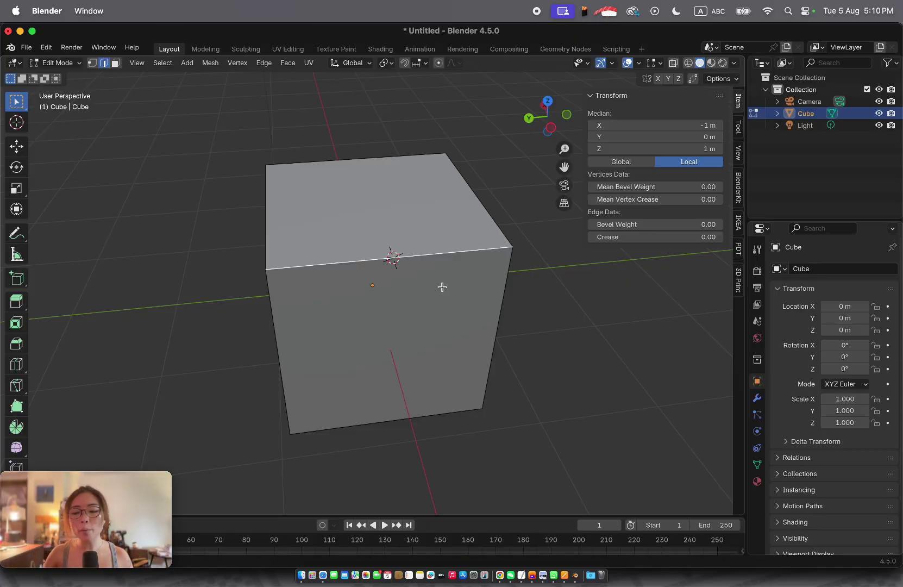
# Add a UV sphere at the 3D cursor on the cube's top edge, look at it from the side, and delete its faces.
pyautogui.press('KP_3')
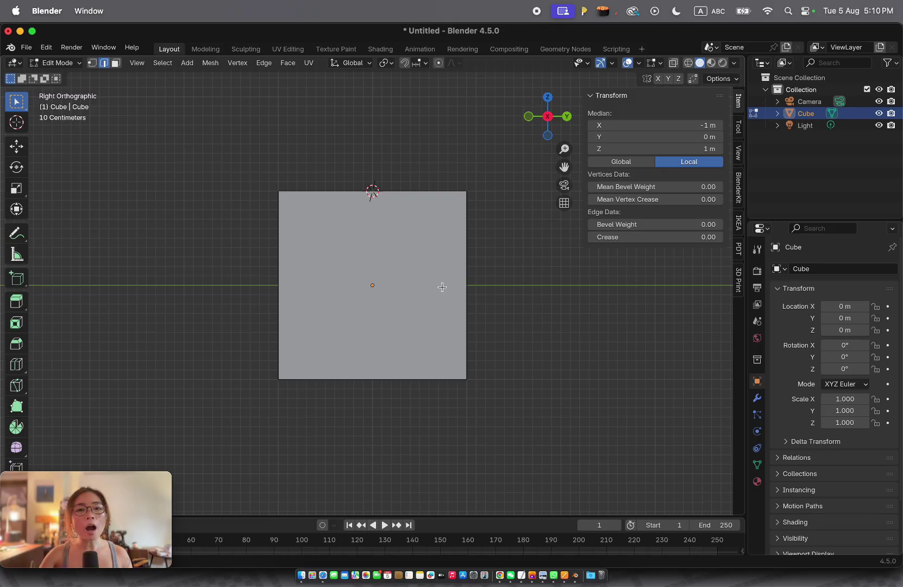
pyautogui.hotkey('shift', 'a')
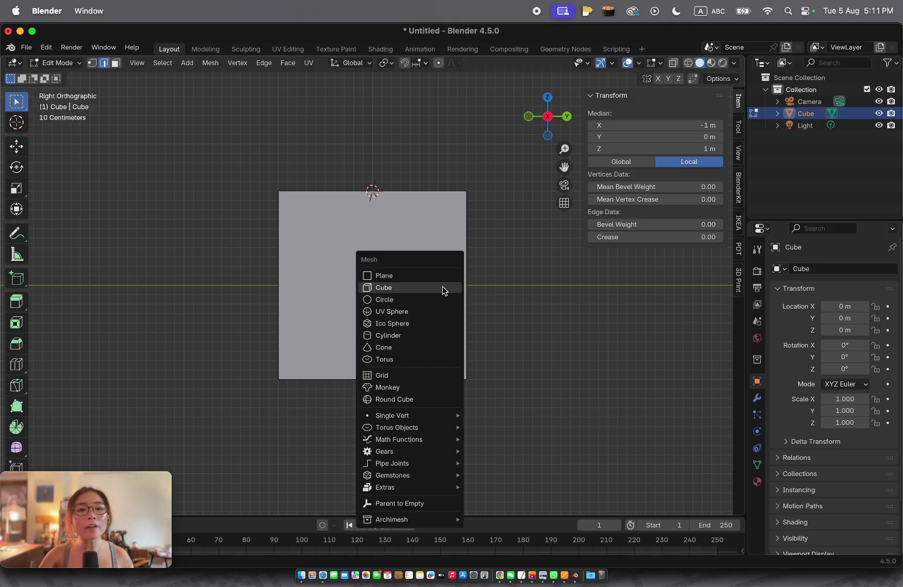
pyautogui.click(436, 309)
pyautogui.scroll(-10, 436, 309)
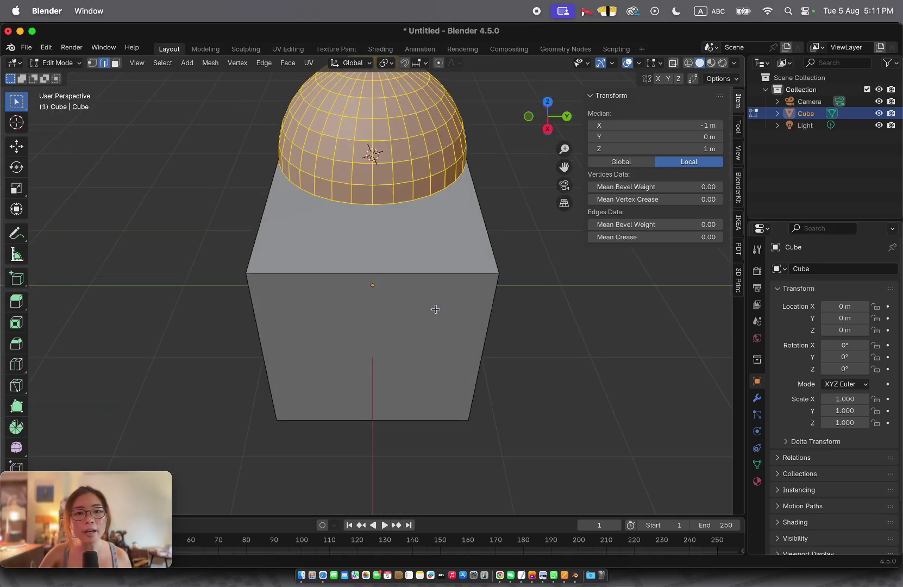
pyautogui.hscroll(-10, 436, 309)
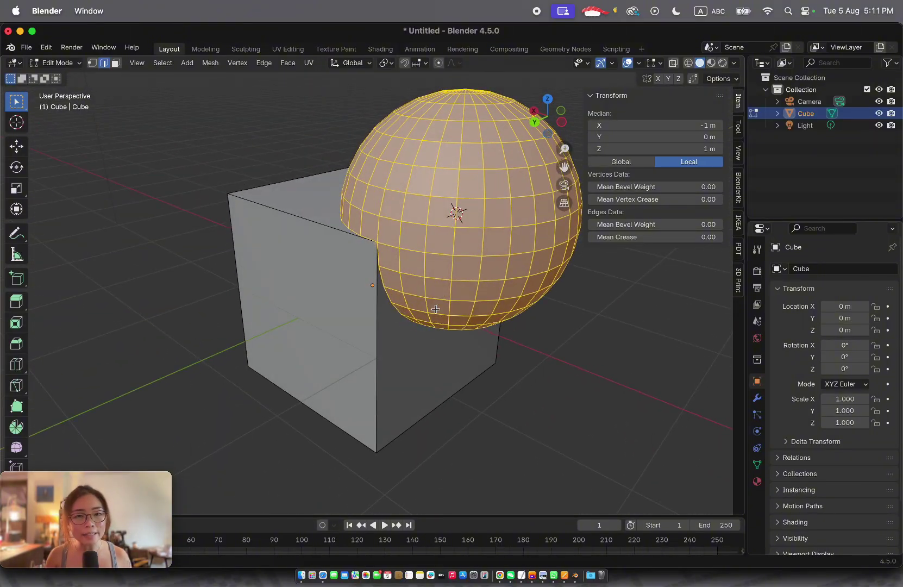
pyautogui.press('x')
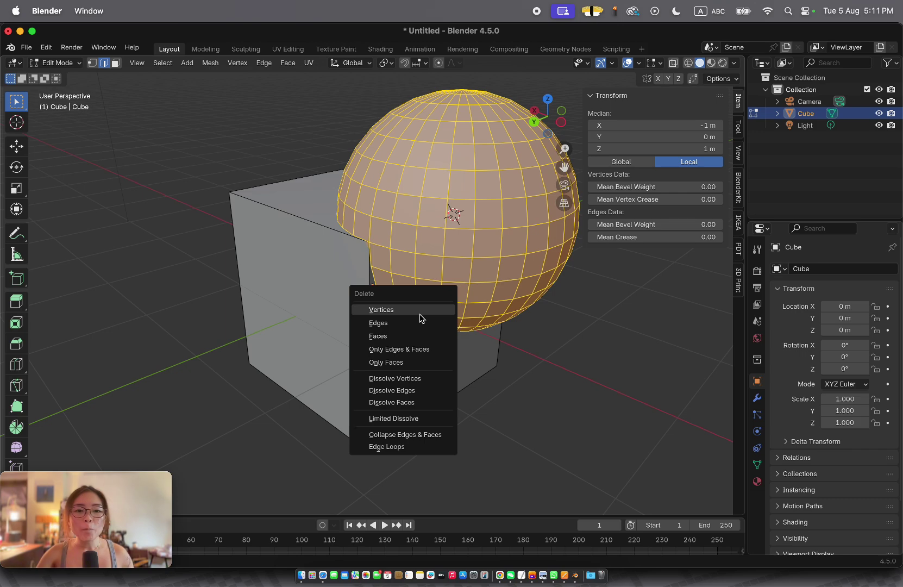
pyautogui.click(417, 342)
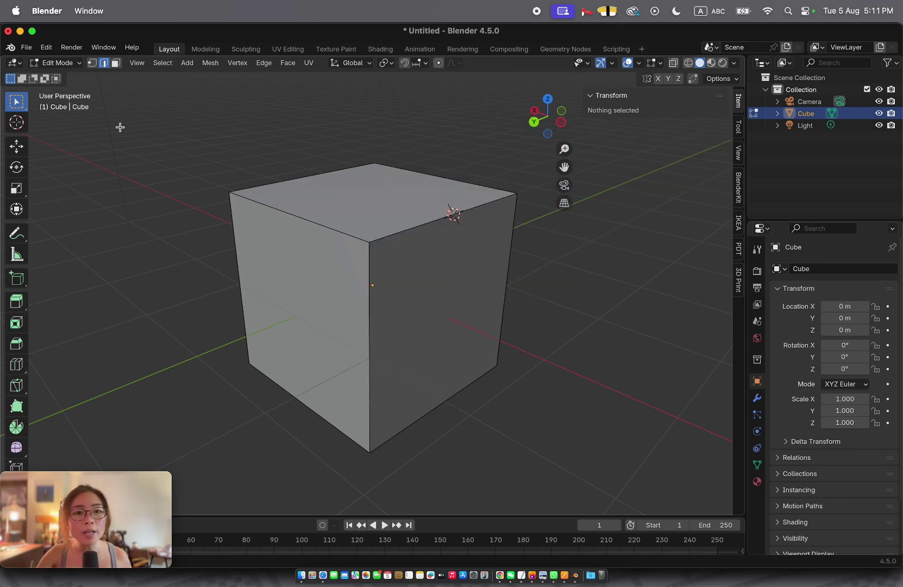
# Switch to face selection, select the cube's top face, and snap the 3D cursor to it with Cursor to Selected.
pyautogui.click(116, 63)
pyautogui.click(359, 192)
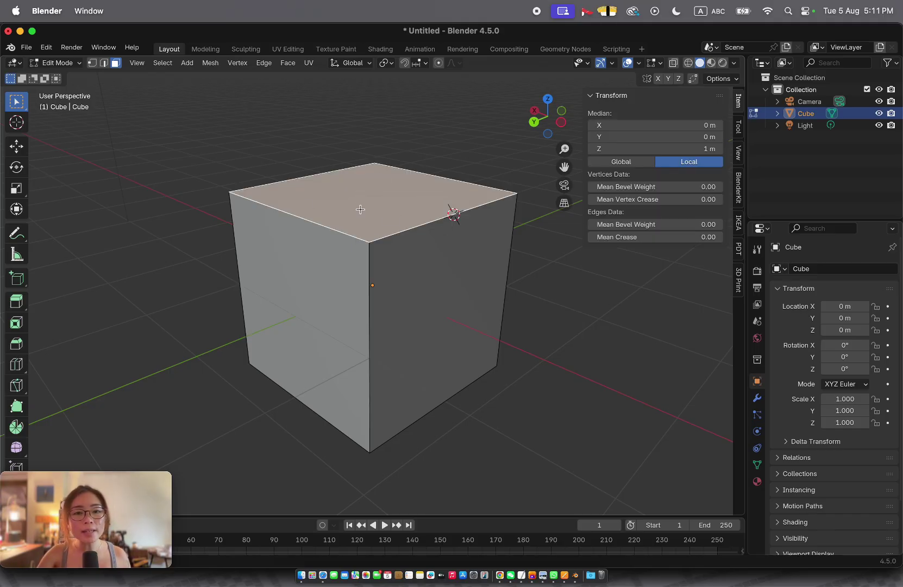
pyautogui.hotkey('shift', 's')
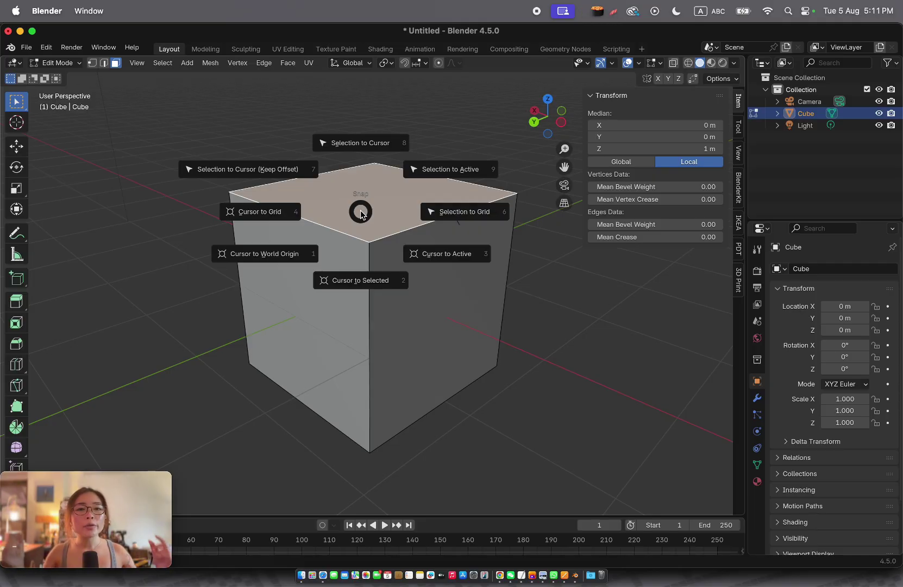
pyautogui.click(361, 273)
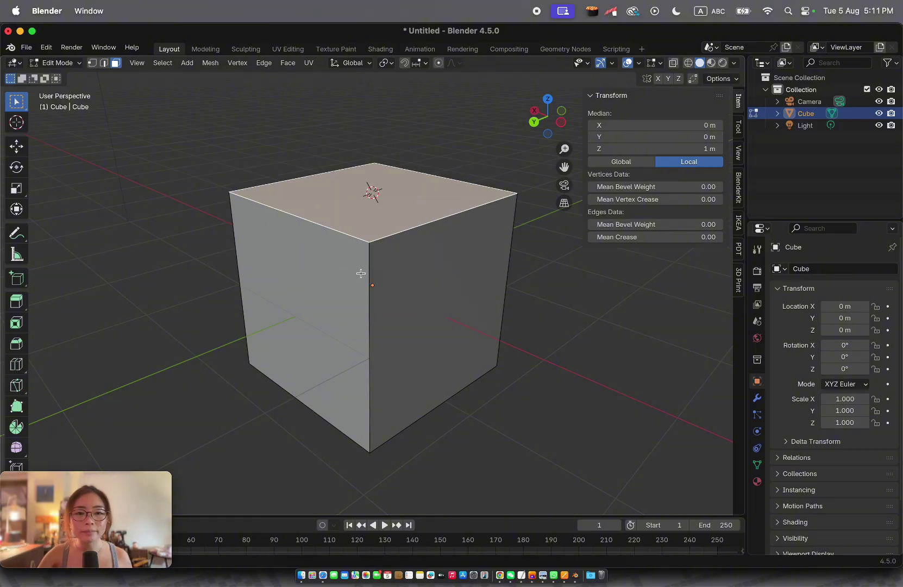
# Add a cone mesh at the 3D cursor in the middle of the cube's top face and check its placement from above.
pyautogui.hotkey('shift', 'a')
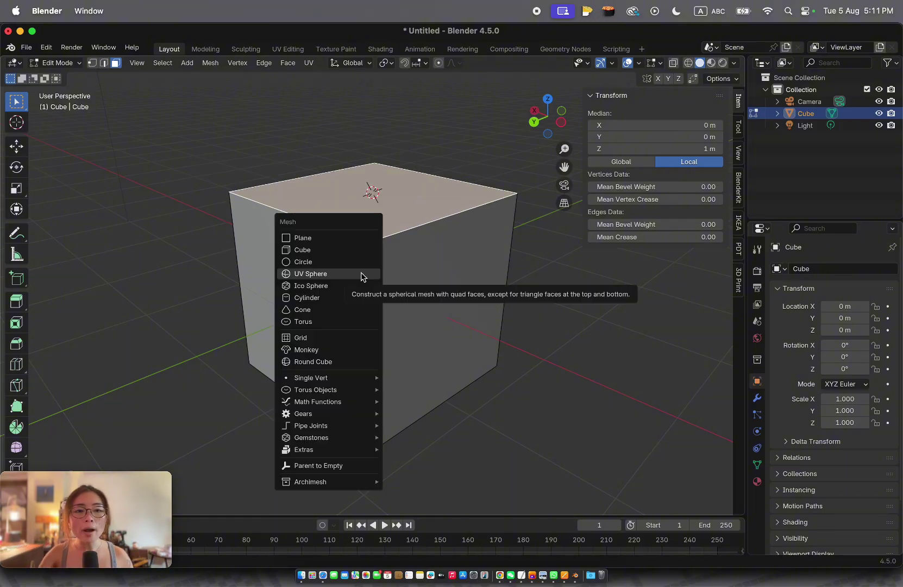
pyautogui.click(360, 308)
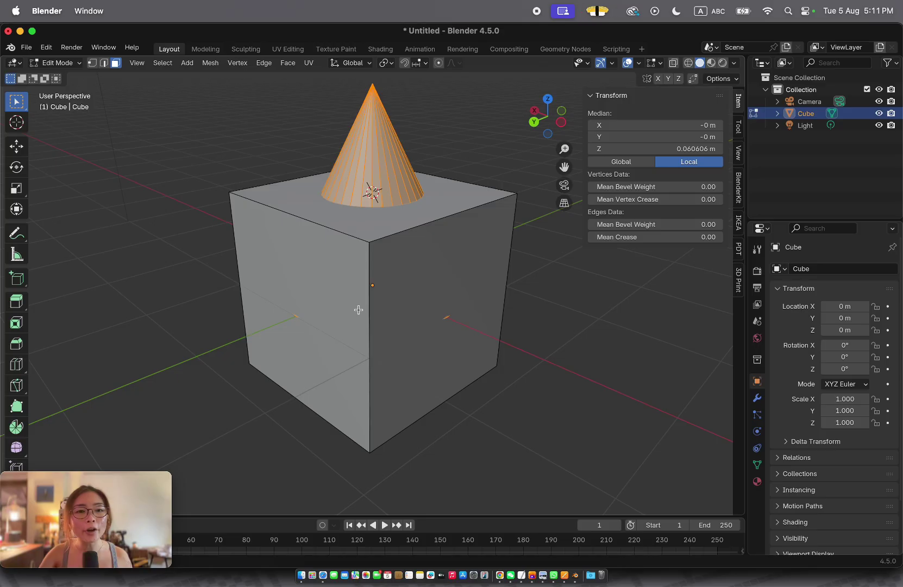
pyautogui.scroll(5, 359, 309)
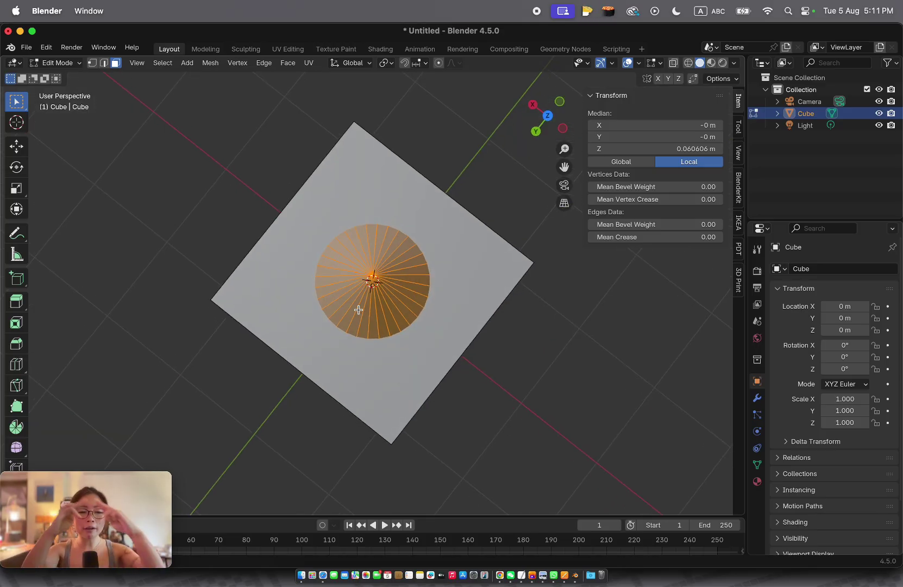
pyautogui.scroll(-5, 358, 309)
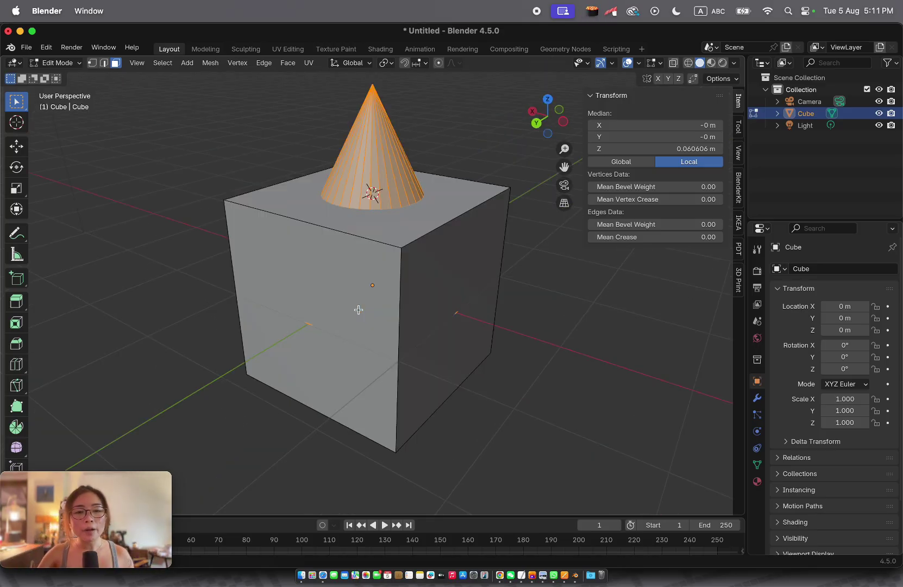
# Lower the cone about 0.98 m along the global Z axis into the cube.
pyautogui.press('g')
pyautogui.press('z')
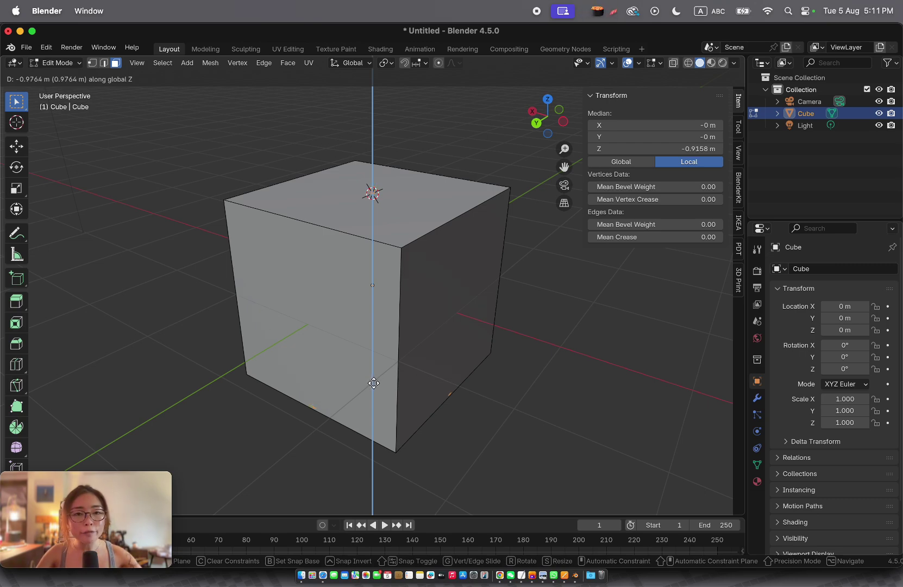
pyautogui.click(374, 383)
# Raise the cone along the Z axis back above the cube's top face and undo that move.
pyautogui.press('g')
pyautogui.press('z')
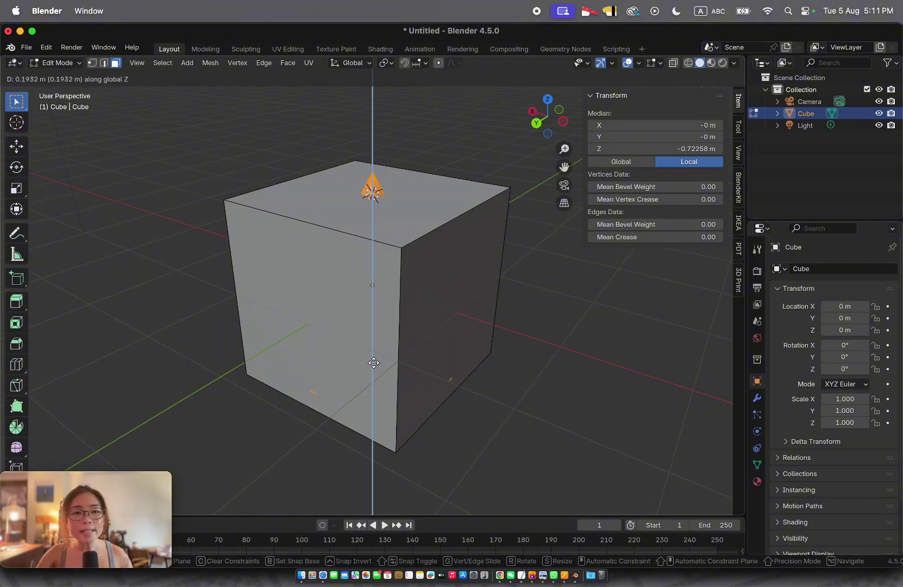
pyautogui.click(378, 292)
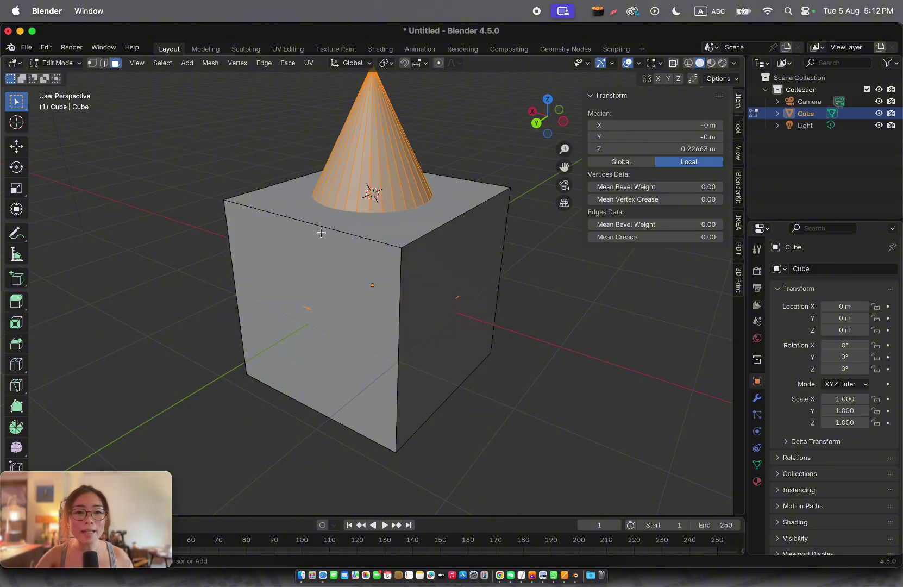
pyautogui.press('super+z')
# Select the cube's top and bottom faces together and snap the 3D cursor midway between them with Cursor to Selected.
pyautogui.hscroll(-5, 303, 315)
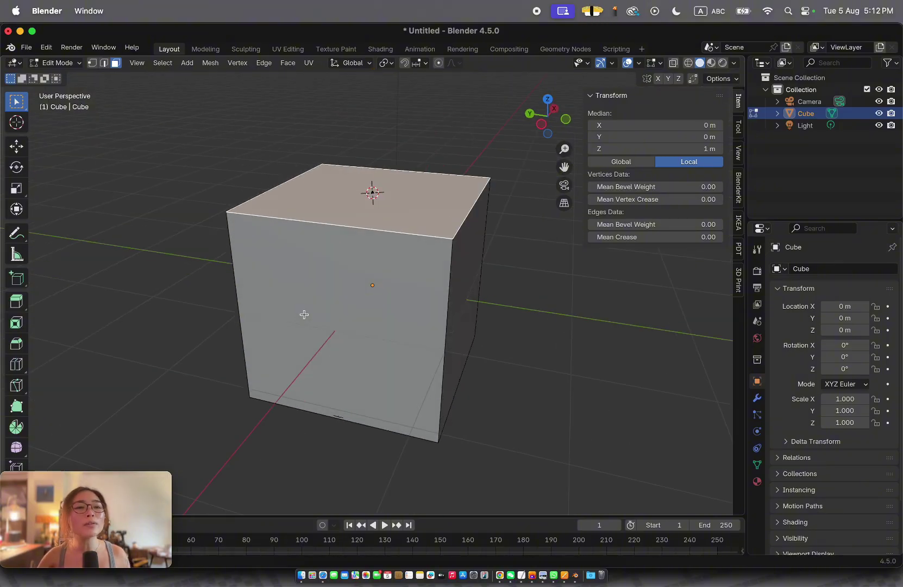
pyautogui.press('a')
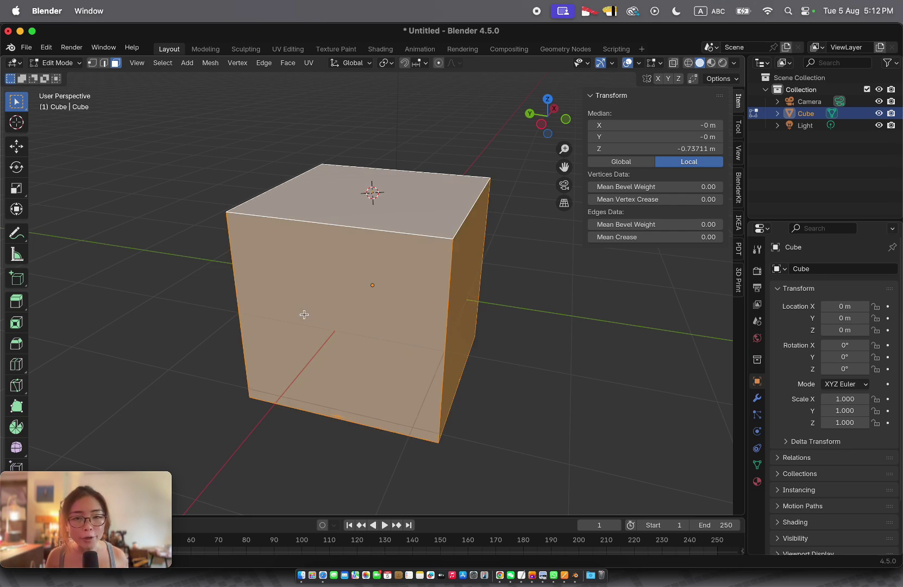
pyautogui.click(324, 194)
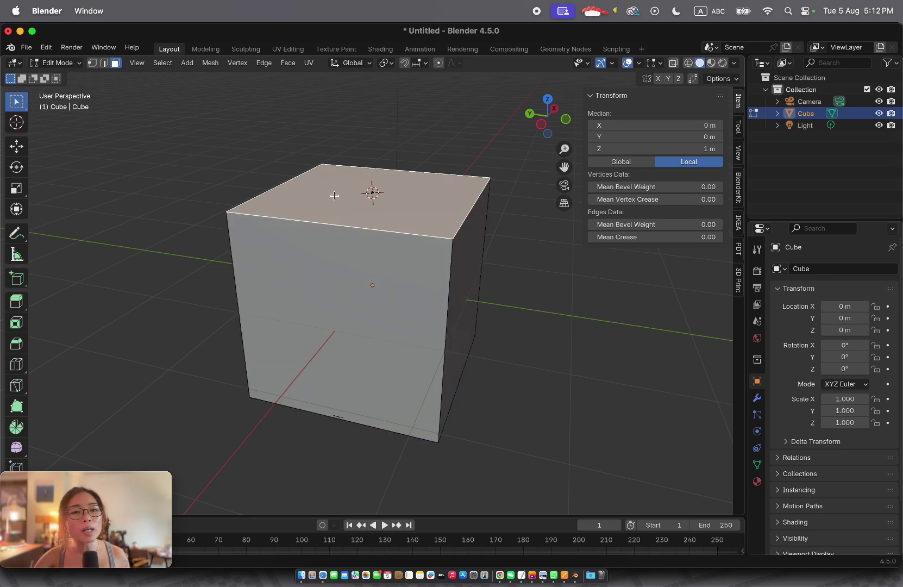
pyautogui.scroll(6, 365, 213)
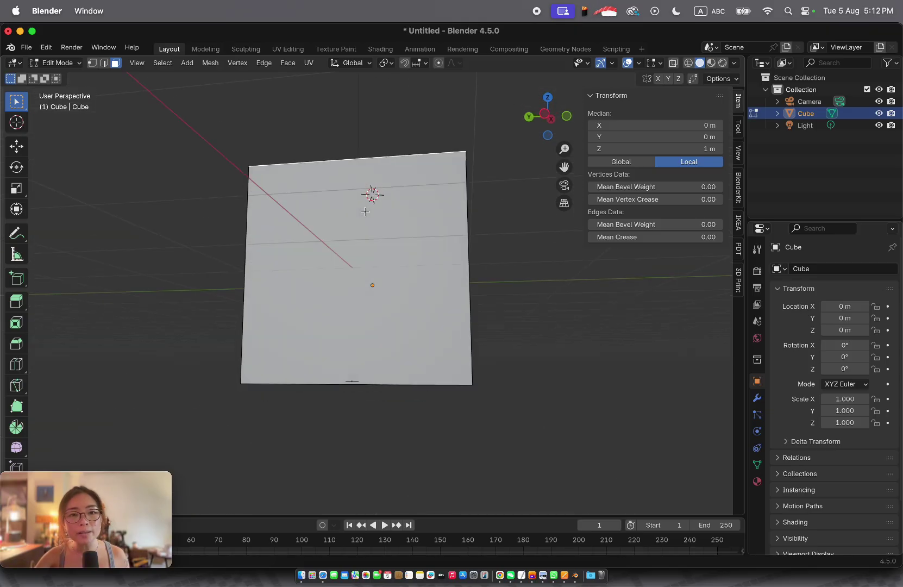
pyautogui.click(369, 352)
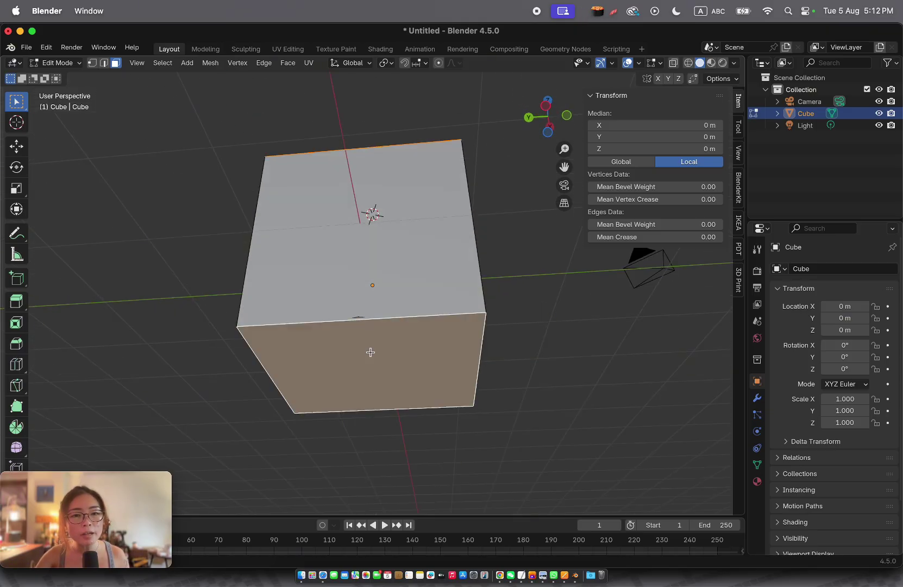
pyautogui.scroll(-5, 370, 353)
pyautogui.scroll(-4, 370, 352)
pyautogui.scroll(4, 370, 352)
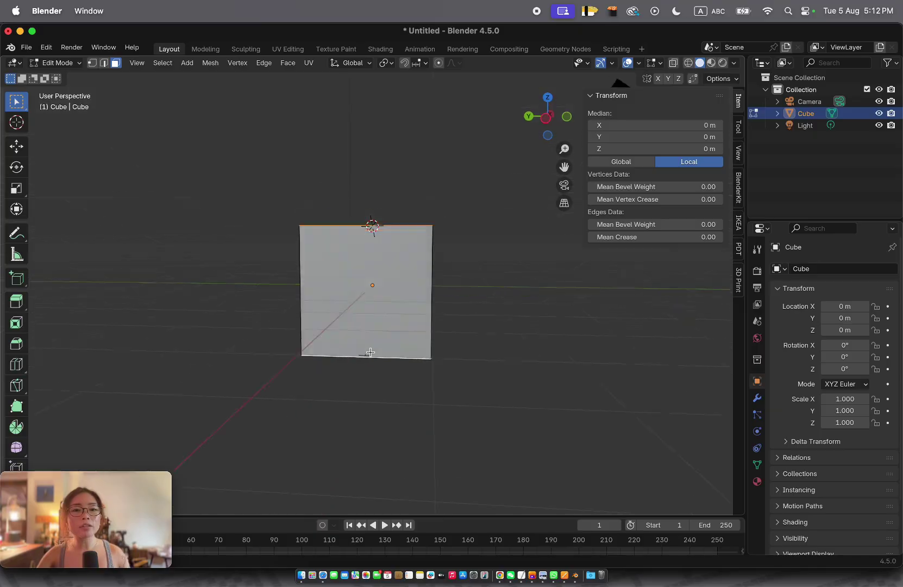
pyautogui.hscroll(-3, 370, 352)
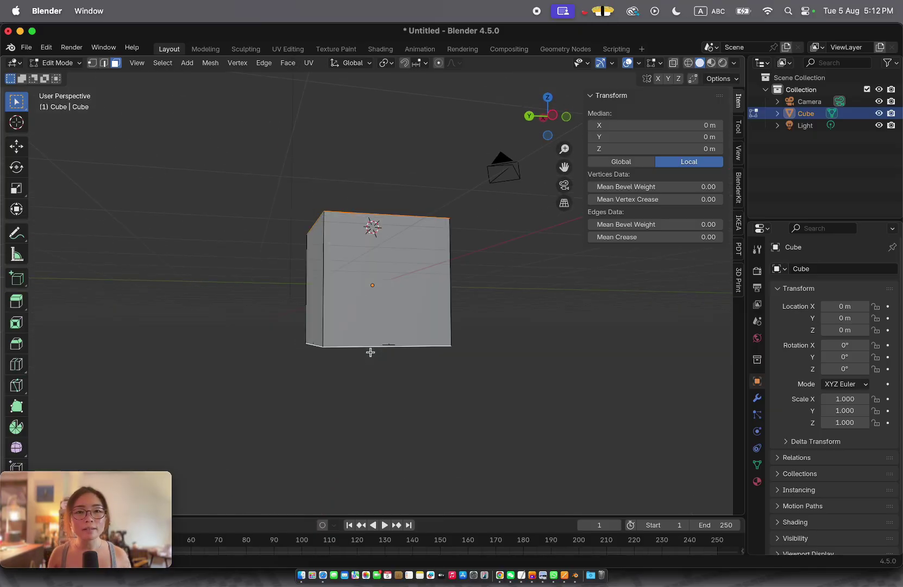
pyautogui.hotkey('shift', 's')
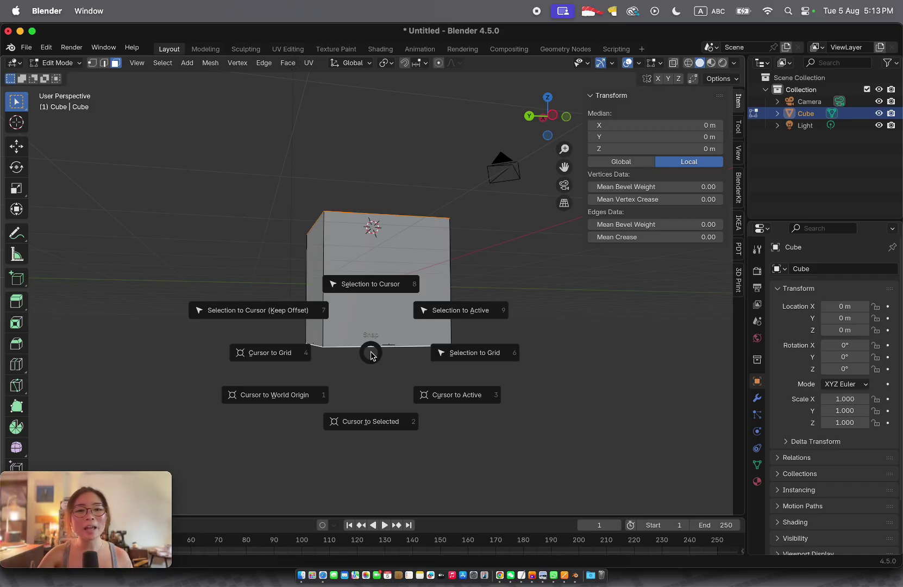
pyautogui.click(375, 422)
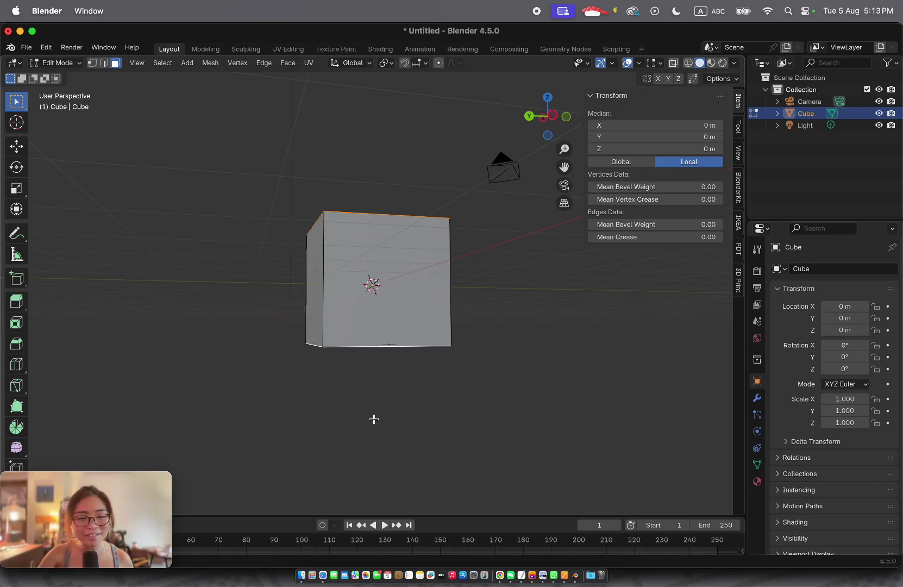
# In edge selection, select both vertical edges of the cube's +Y face and snap the 3D cursor between them with Cursor to Selected.
pyautogui.moveTo(374, 419); pyautogui.dragTo(175, 140, button='middle')
pyautogui.press('2')
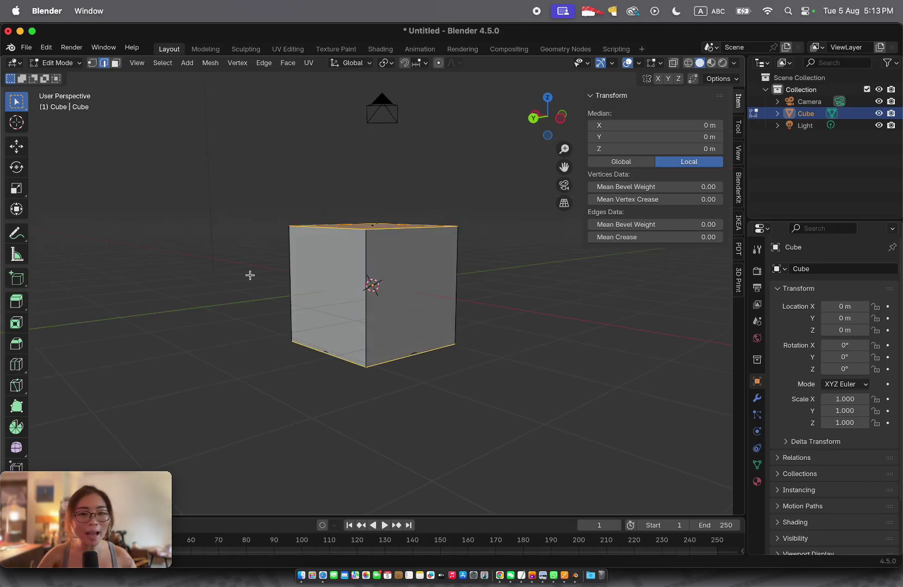
pyautogui.click(338, 271)
pyautogui.moveTo(334, 270); pyautogui.dragTo(314, 276, button='middle')
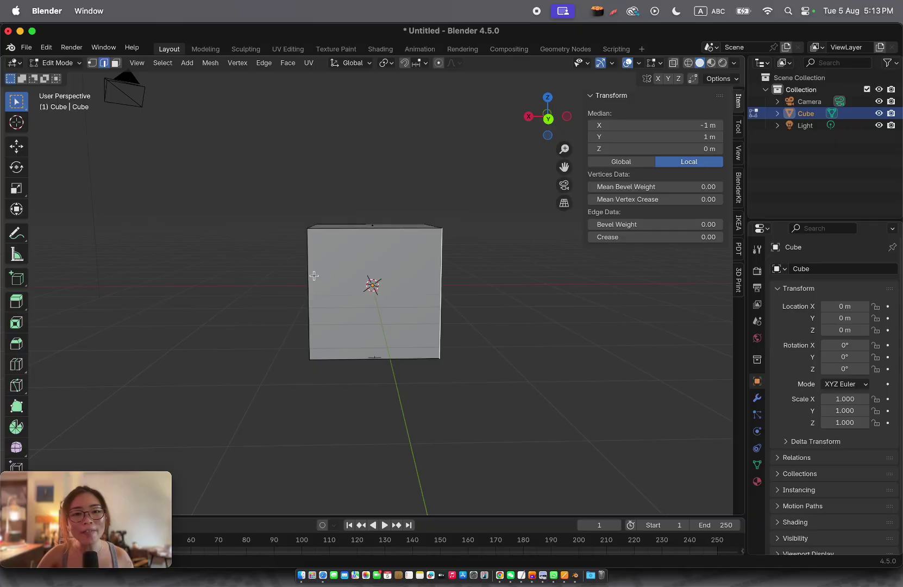
pyautogui.keyDown('shift'); pyautogui.click(314, 276); pyautogui.keyUp('shift')
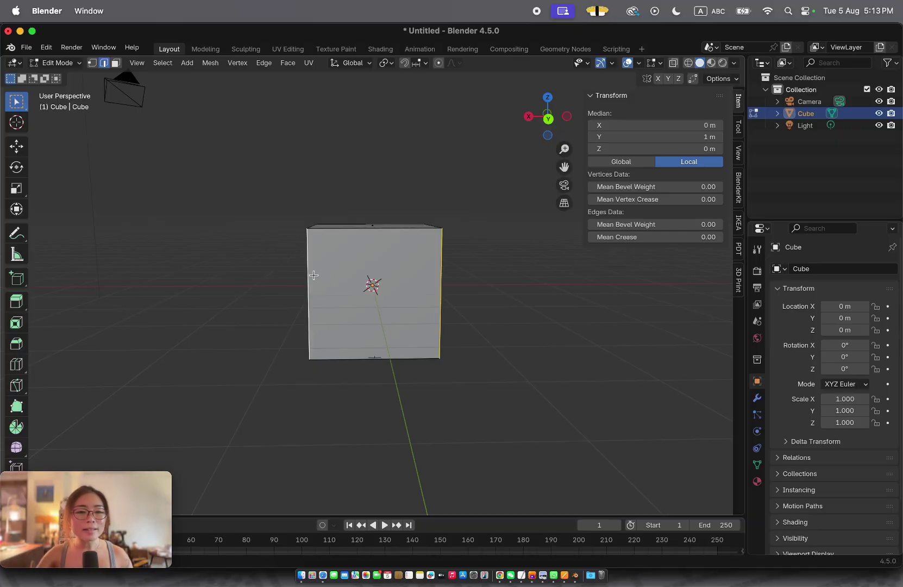
pyautogui.hotkey('shift', 's')
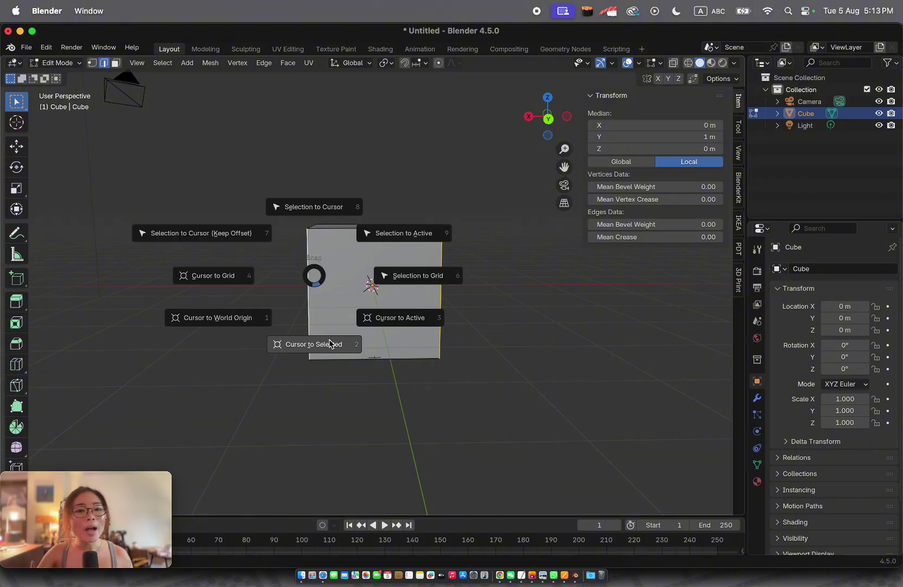
pyautogui.click(329, 343)
pyautogui.press('KP_4')
pyautogui.press('KP_4')
pyautogui.press('KP_4')
pyautogui.press('KP_4')
pyautogui.press('KP_4')
pyautogui.press('KP_4')
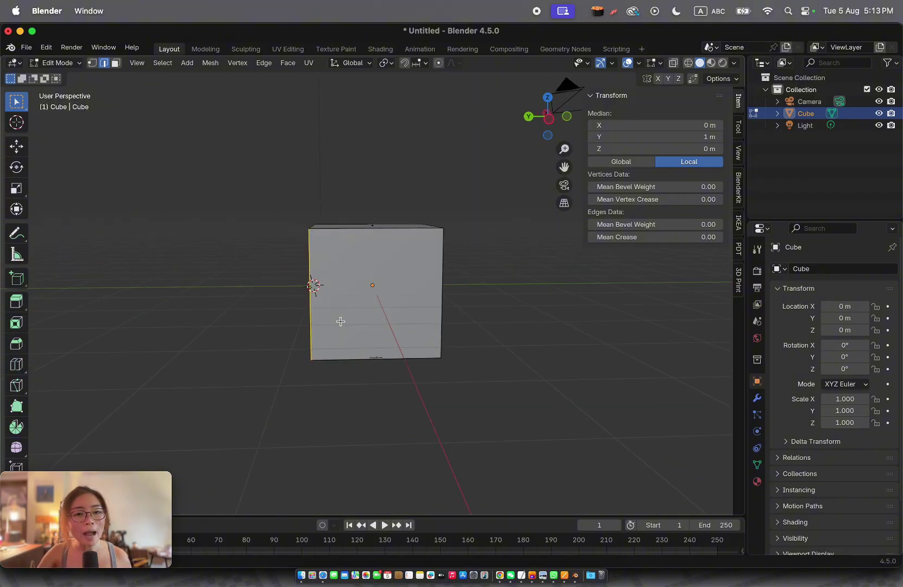
# Delete the cube in Object Mode and add a new cube at the 3D cursor, opened in Edit Mode.
pyautogui.moveTo(339, 319); pyautogui.dragTo(307, 296, button='middle')
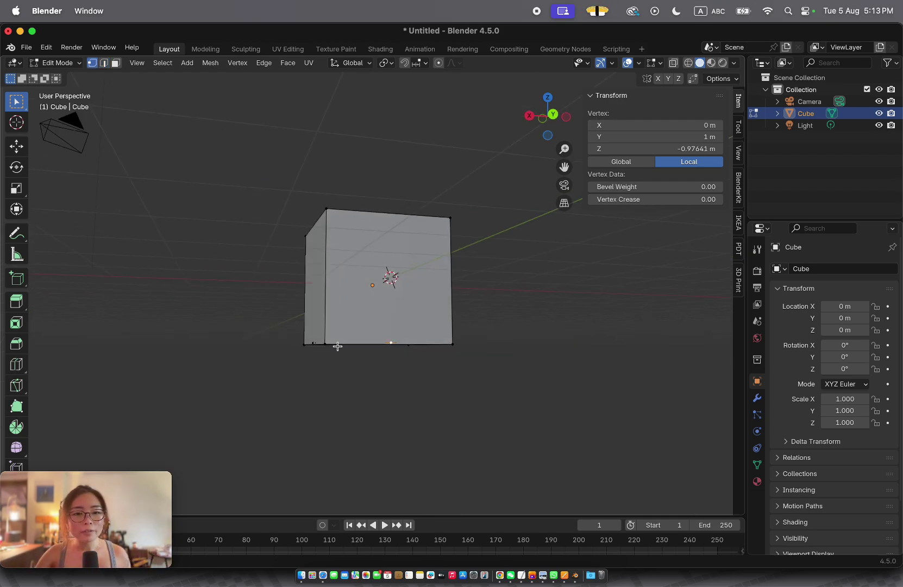
pyautogui.scroll(-10, 338, 346)
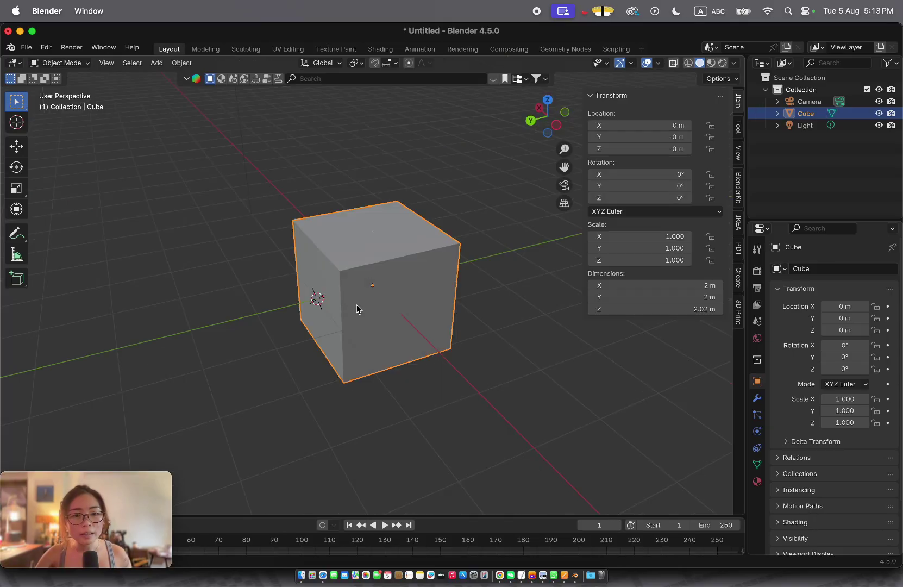
pyautogui.press('x')
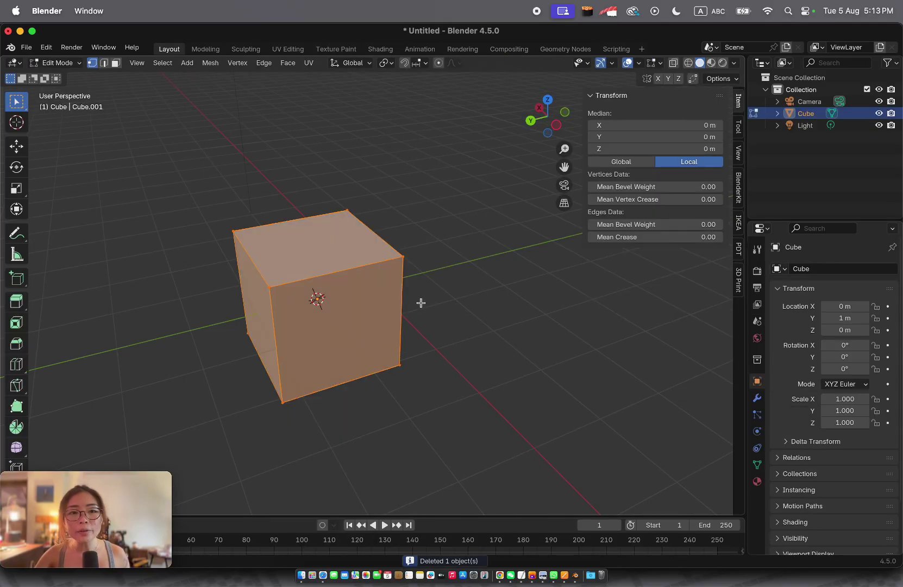
# Select the bottom edge of the cube's -Y face in edge selection and snap the 3D cursor to its midpoint.
pyautogui.scroll(-6, 420, 303)
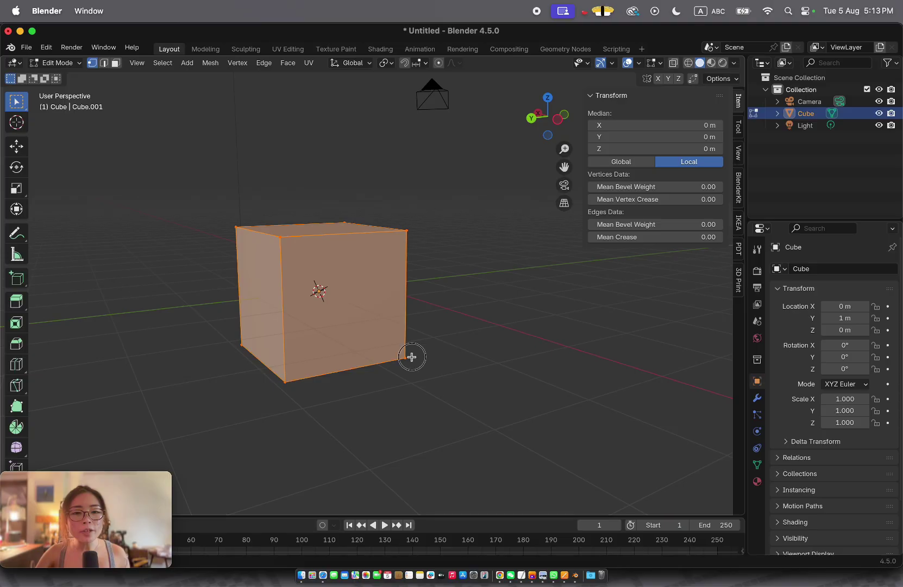
pyautogui.click(406, 357)
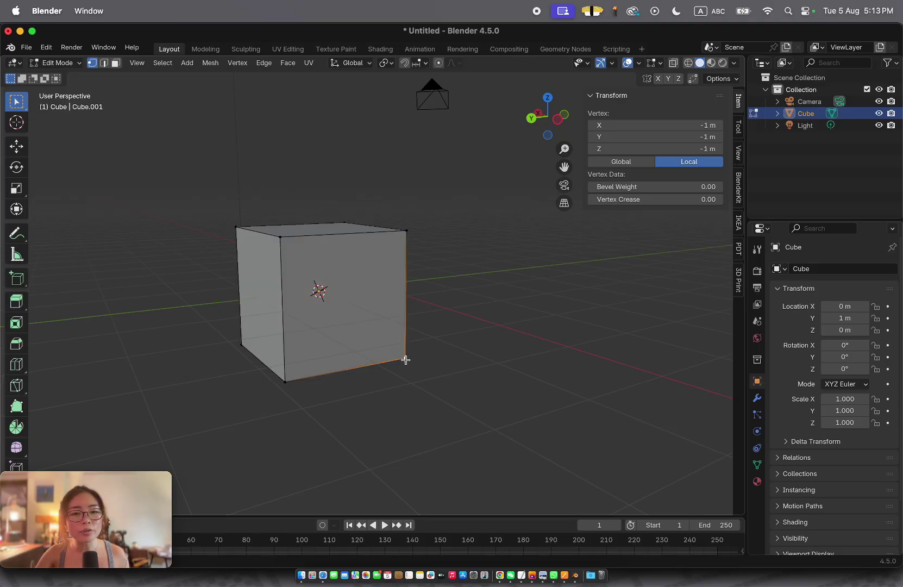
pyautogui.moveTo(407, 360); pyautogui.dragTo(326, 360, button='middle')
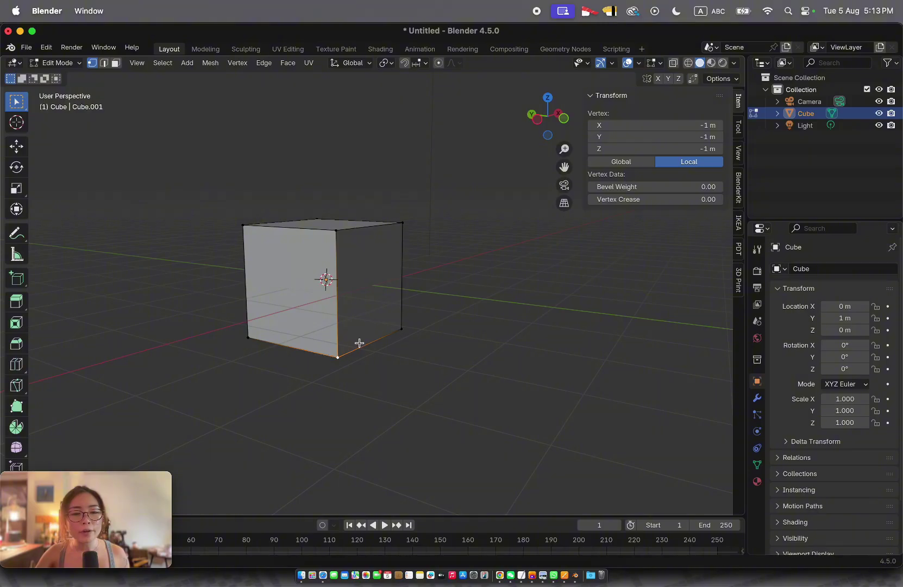
pyautogui.keyDown('shift'); pyautogui.click(401, 328); pyautogui.keyUp('shift')
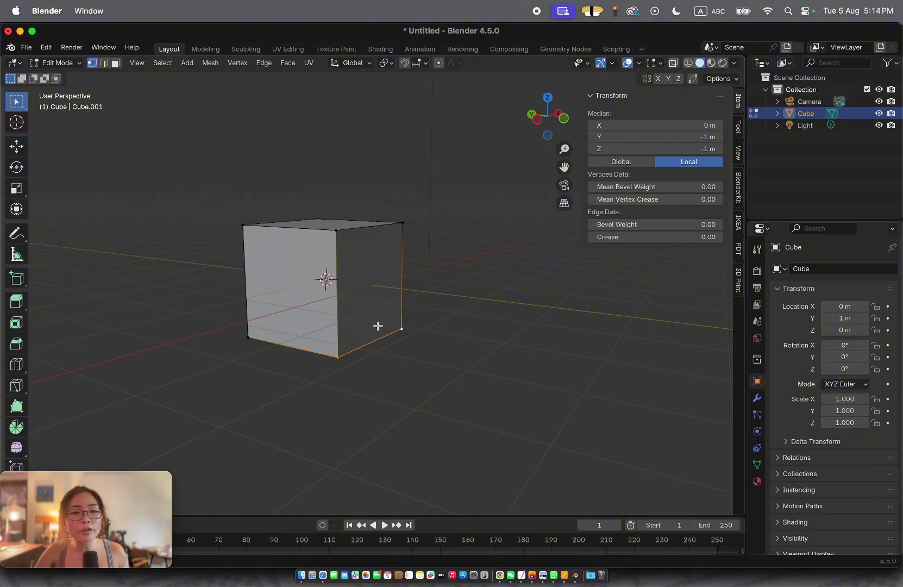
pyautogui.press('2')
pyautogui.click(363, 347)
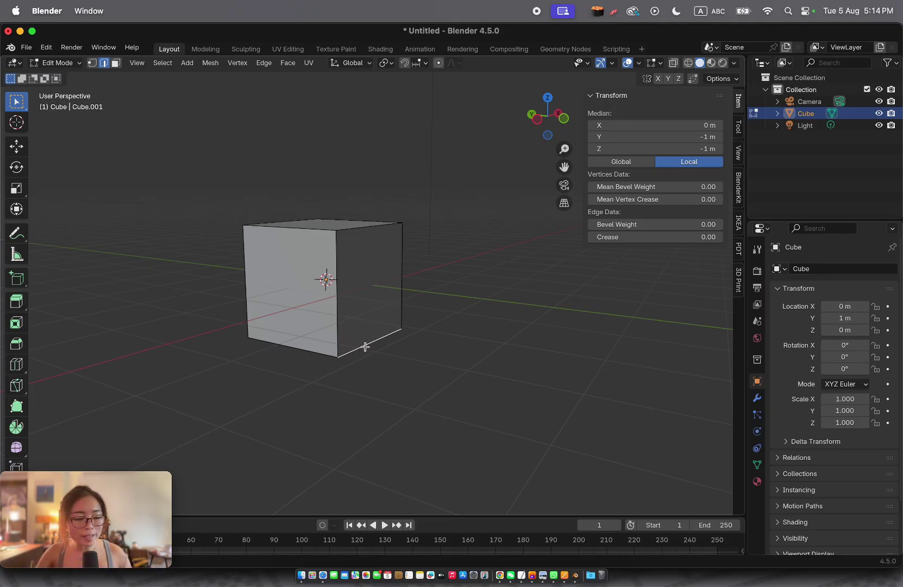
pyautogui.keyDown('shift'); pyautogui.rightClick(371, 341); pyautogui.keyUp('shift')
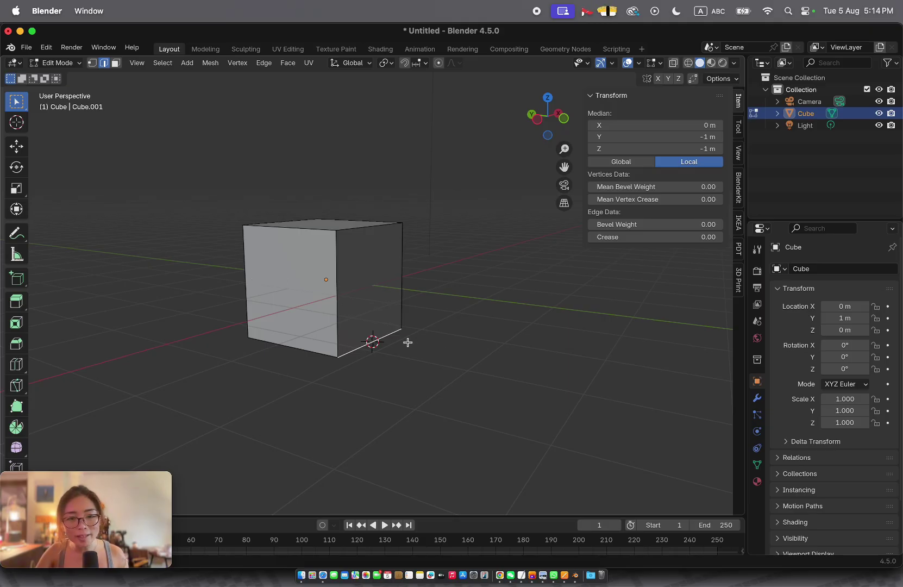
# Look at the Set Origin options available for the cube in Object Mode.
pyautogui.press('Tab')
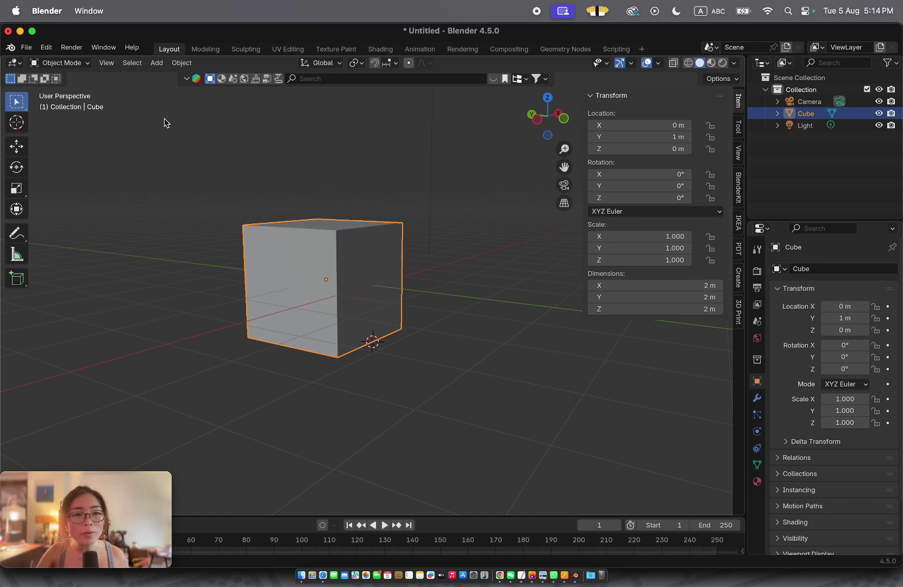
pyautogui.click(181, 62)
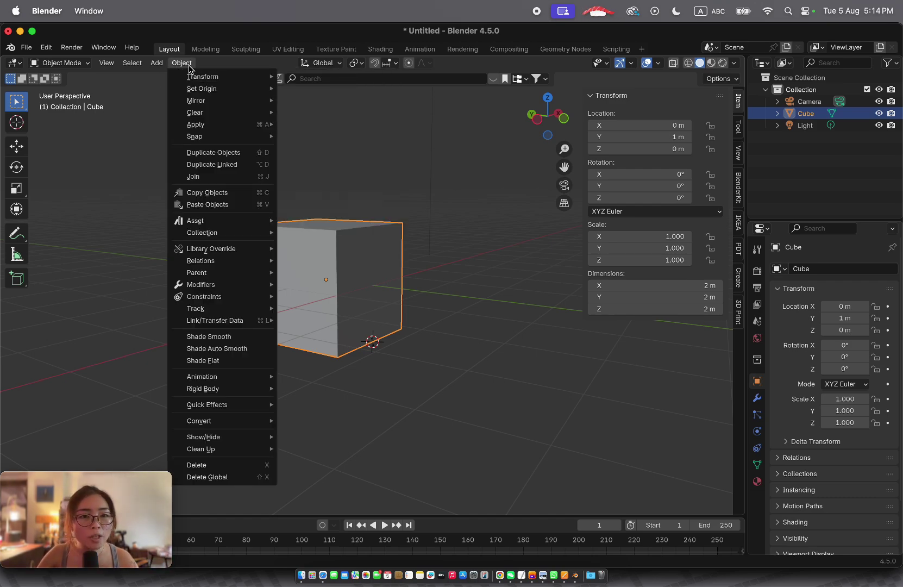
pyautogui.moveTo(213, 93)
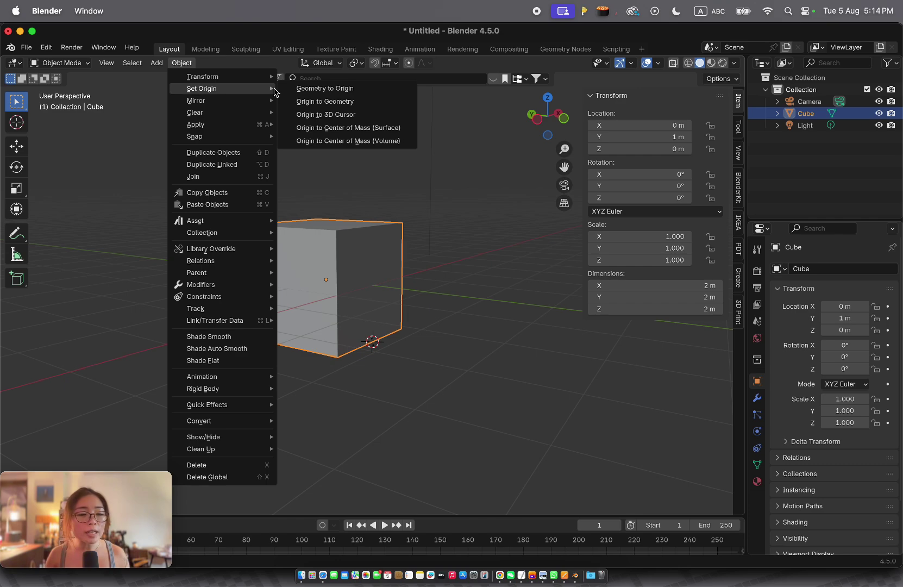
# Move the whole cube mesh about 5.9 m away from its origin in Edit Mode and undo the move.
pyautogui.press('Tab')
pyautogui.press('a')
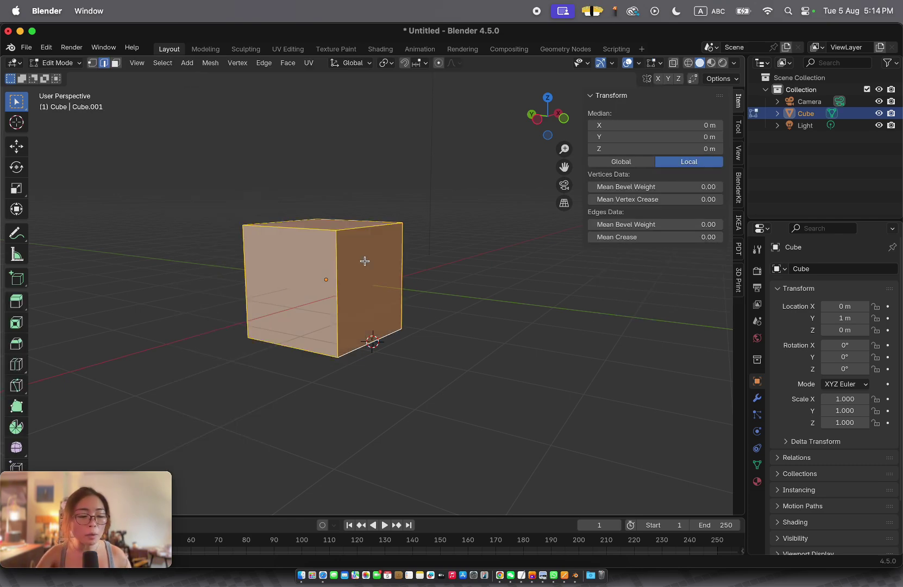
pyautogui.press('g')
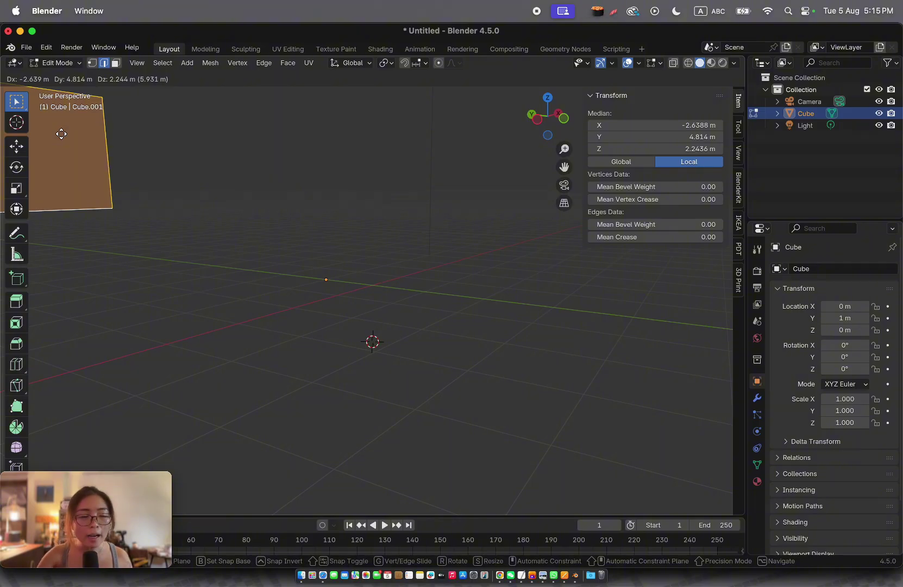
pyautogui.click(61, 134)
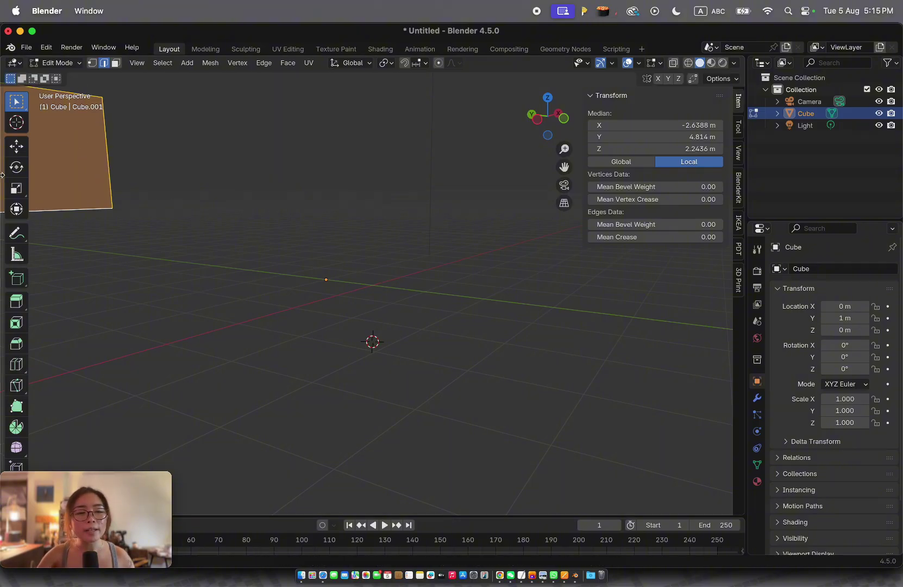
pyautogui.press('Tab')
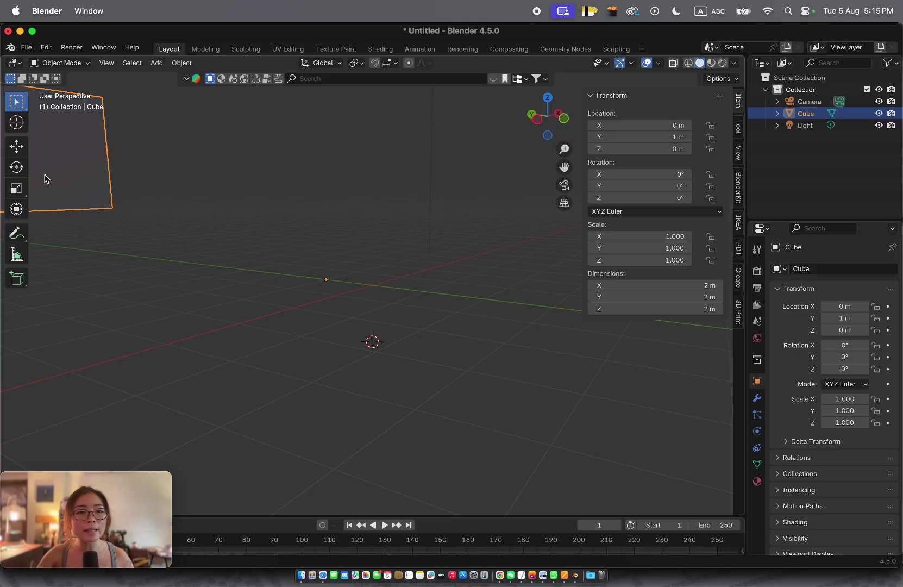
pyautogui.hscroll(-5, 63, 176)
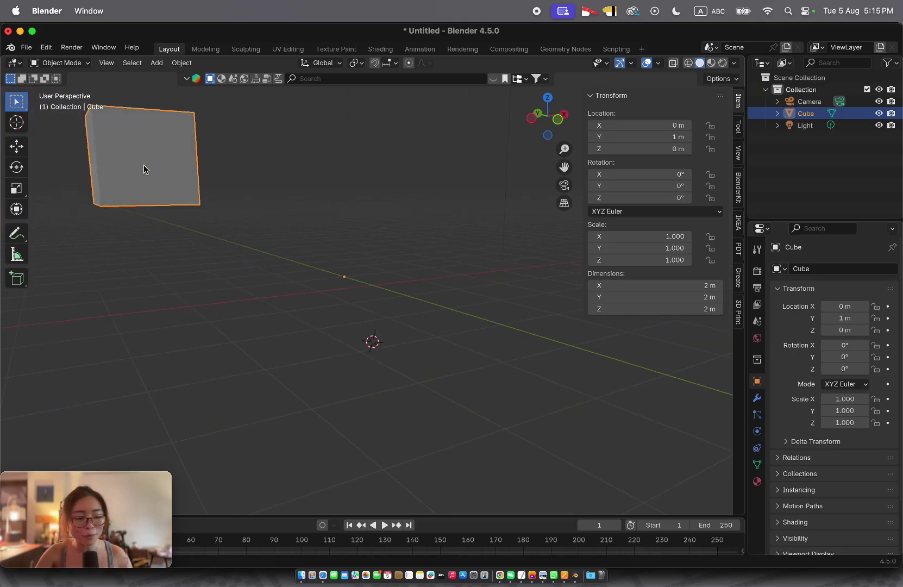
pyautogui.press('Tab')
pyautogui.press('KP_Decimal')
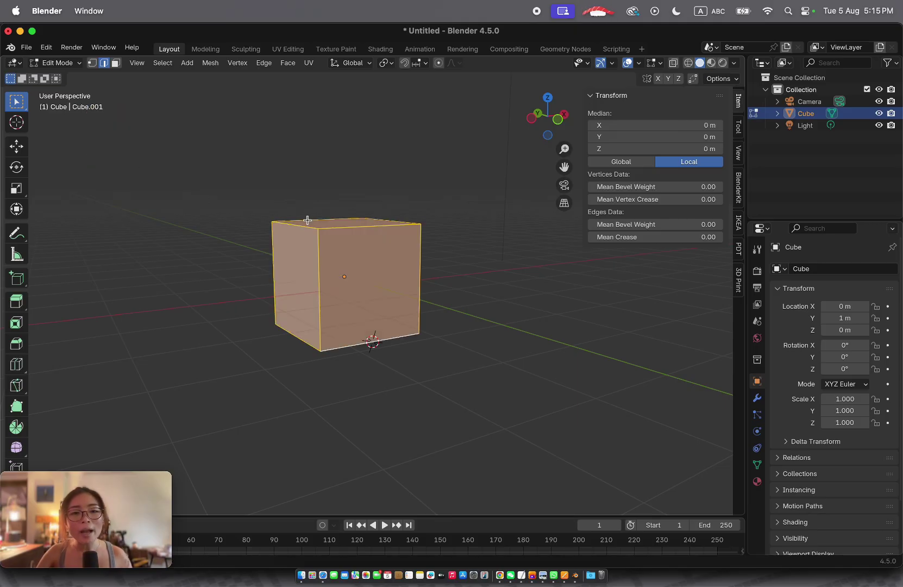
pyautogui.hscroll(-5, 307, 220)
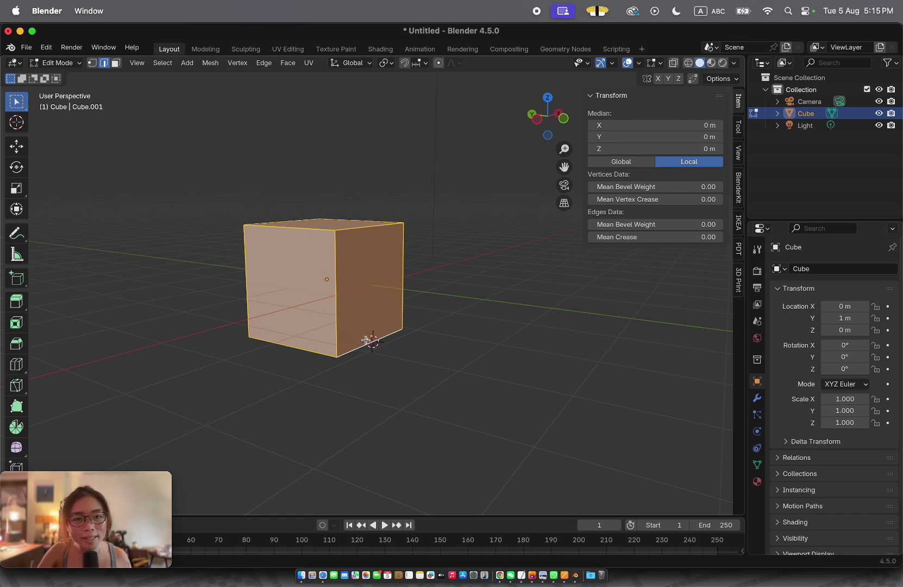
# Set the cube's origin to the 3D cursor in Object Mode with Origin to 3D Cursor.
pyautogui.press('Tab')
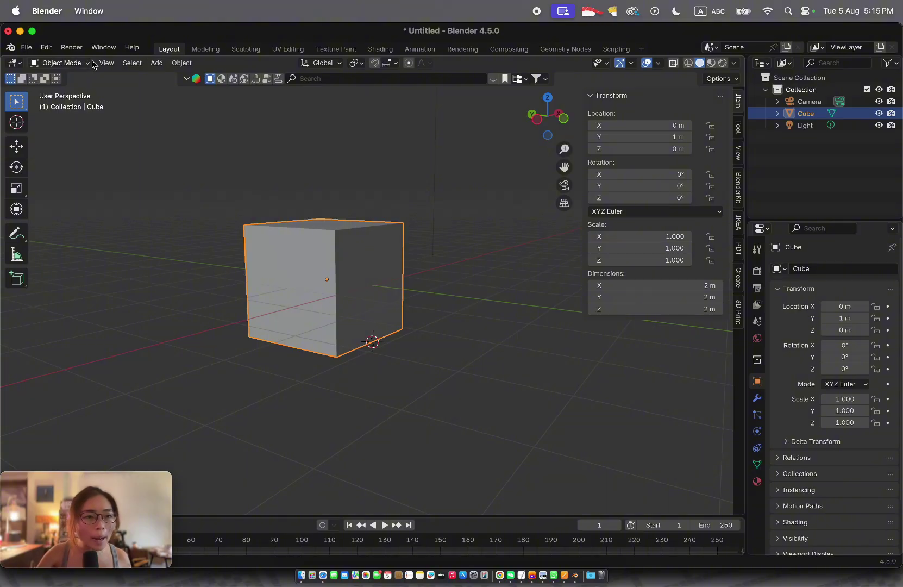
pyautogui.click(181, 62)
pyautogui.moveTo(220, 90)
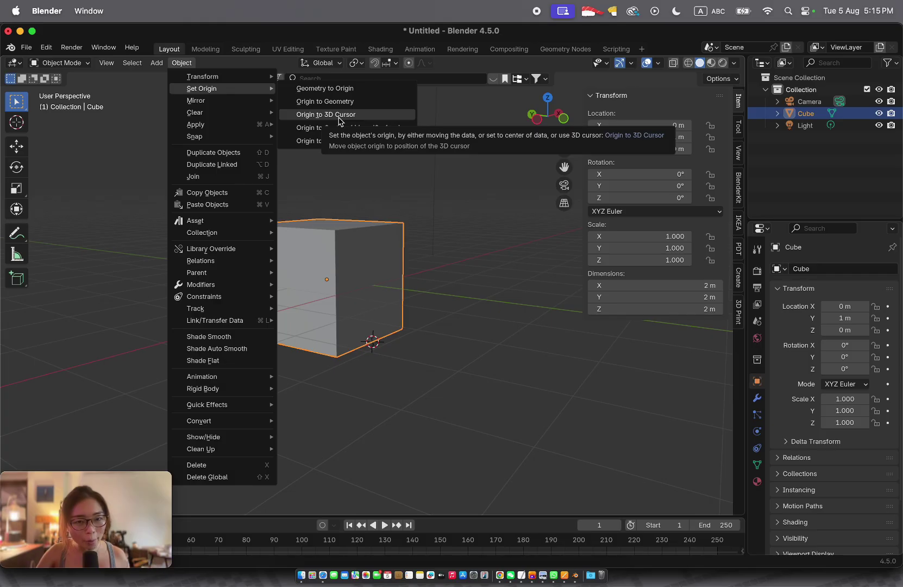
pyautogui.click(338, 116)
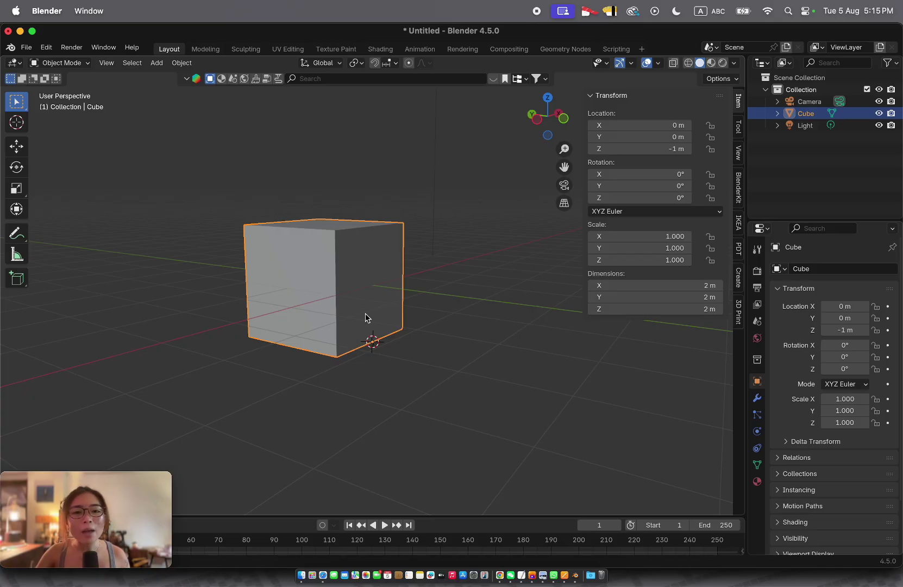
# Deselect the cube and examine its origin on the bottom edge from above, below and the sides.
pyautogui.hscroll(2, 381, 344)
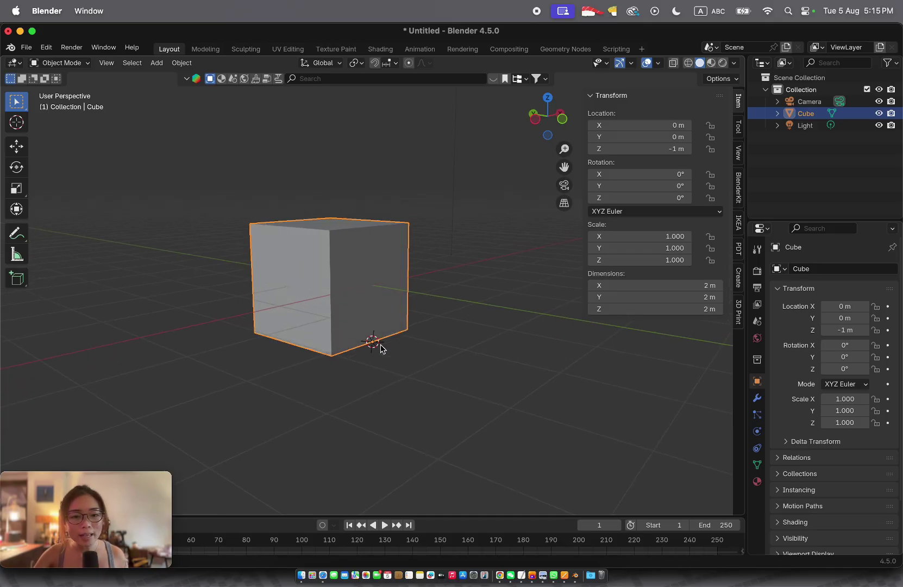
pyautogui.hscroll(2, 381, 348)
pyautogui.click(380, 348)
pyautogui.scroll(4, 378, 358)
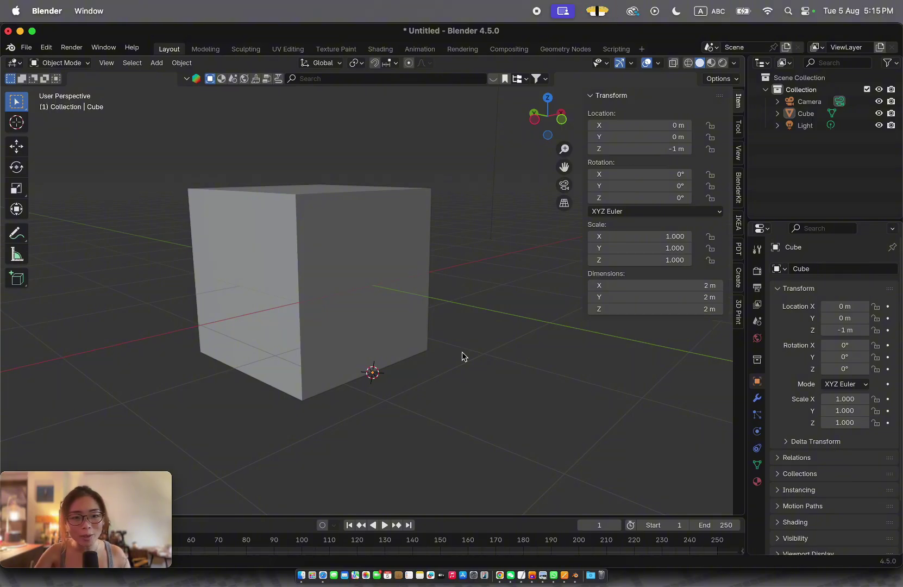
pyautogui.hscroll(-5, 462, 355)
pyautogui.hscroll(5, 462, 356)
pyautogui.scroll(3, 462, 356)
pyautogui.scroll(-8, 462, 356)
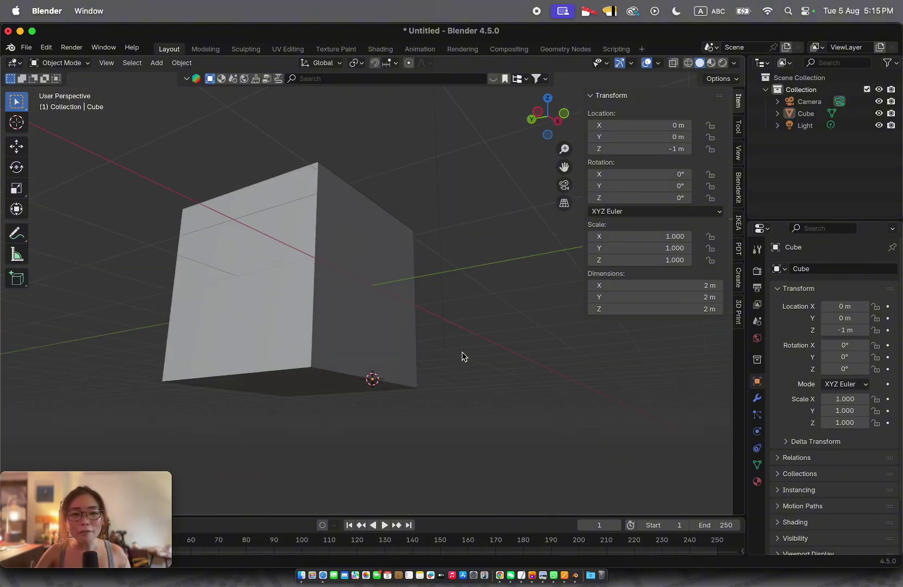
pyautogui.scroll(4, 462, 356)
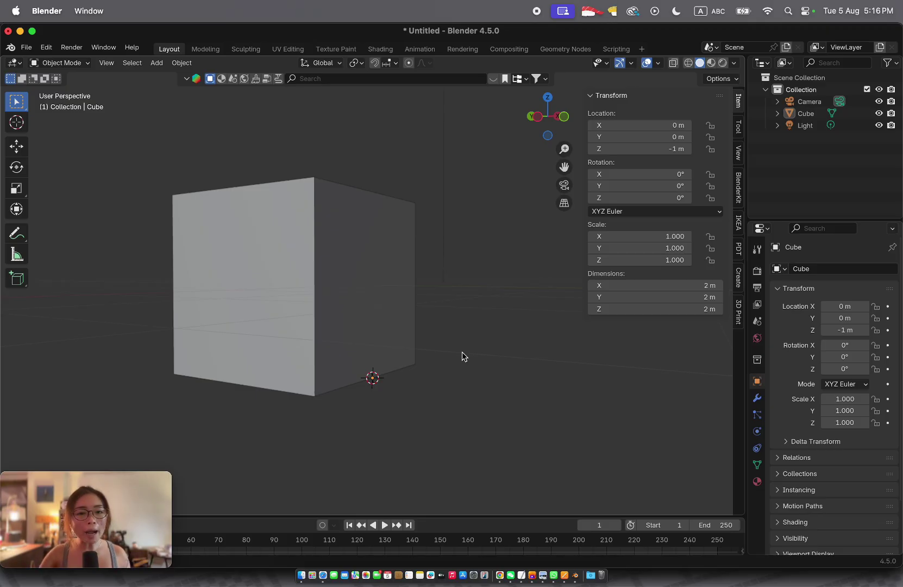
# Try scaling the cube by about 2.7 from its bottom-edge origin and cancel the scaling.
pyautogui.click(356, 329)
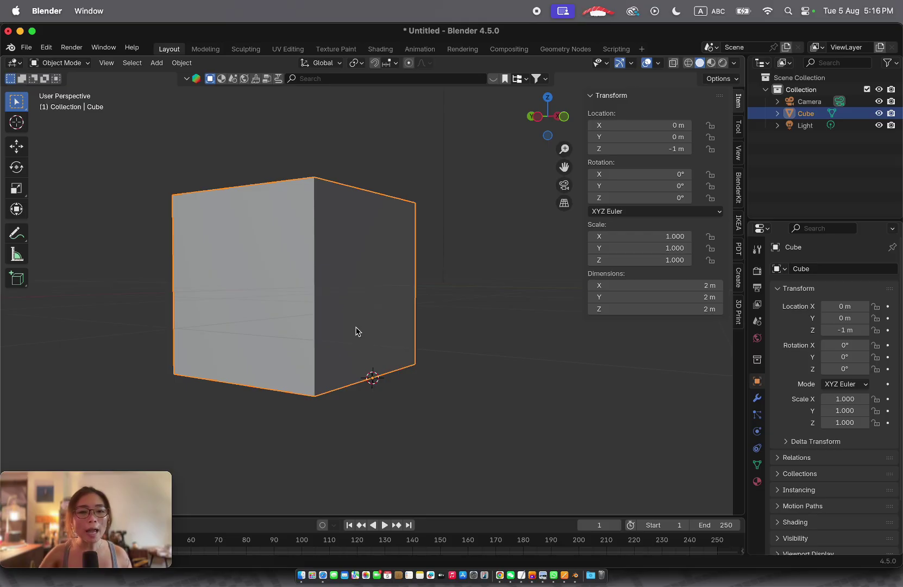
pyautogui.scroll(-4, 356, 330)
pyautogui.hscroll(-3, 356, 331)
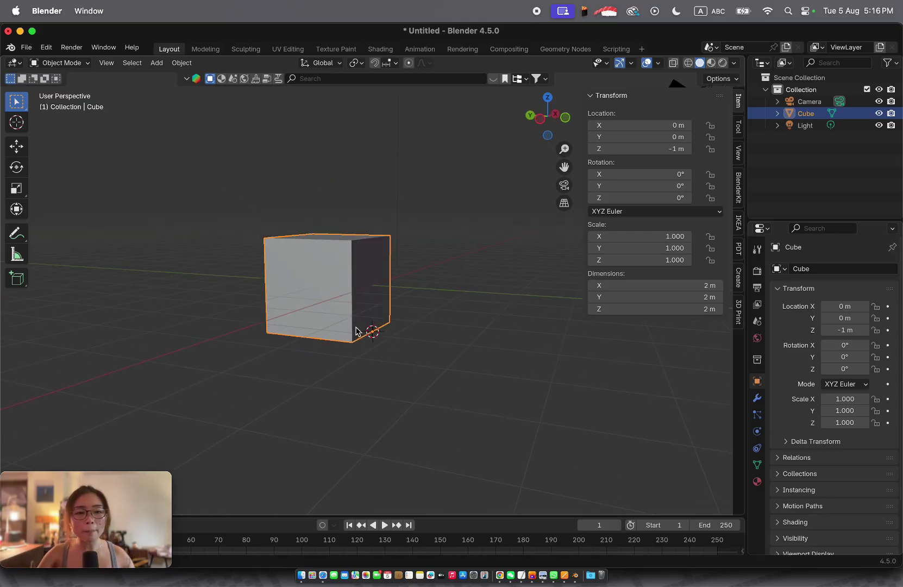
pyautogui.press('s')
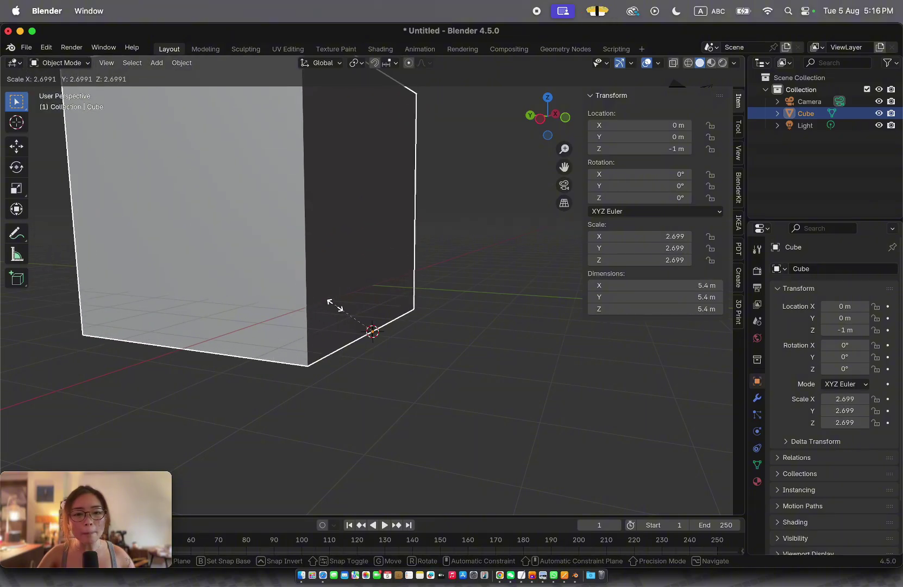
pyautogui.press('Escape')
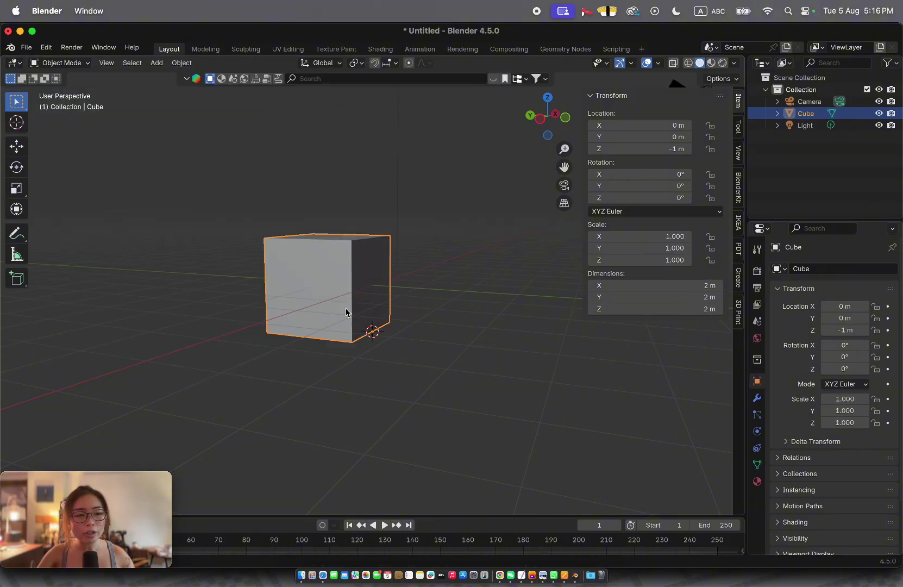
# Add a second cube and move it beside the first, to about X 0.92 m, Y -1.91 m, Z -0.14 m.
pyautogui.hotkey('shift', 'a')
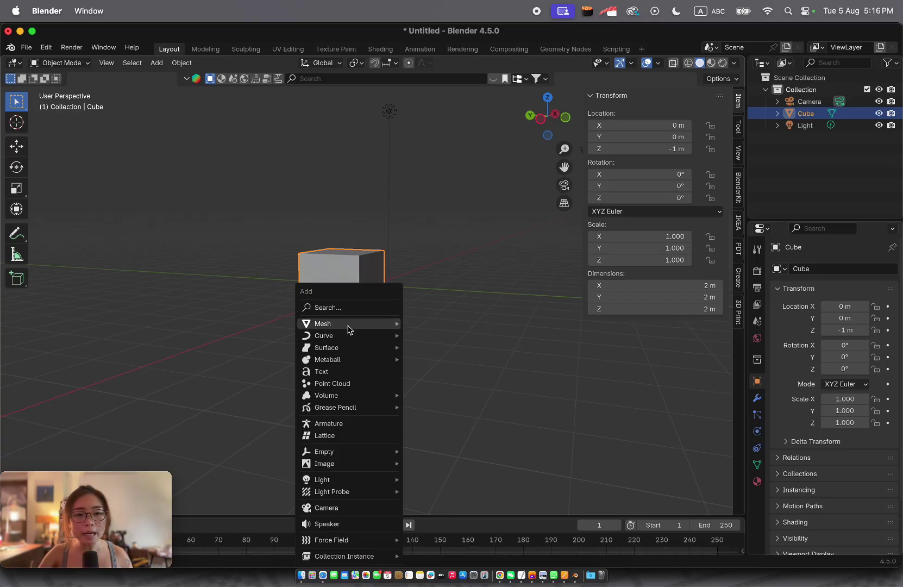
pyautogui.moveTo(343, 325)
pyautogui.click(430, 94)
pyautogui.press('g')
# Try scaling the second cube by about 1.98 from its centered origin, cancel, and select the first cube.
pyautogui.press('s')
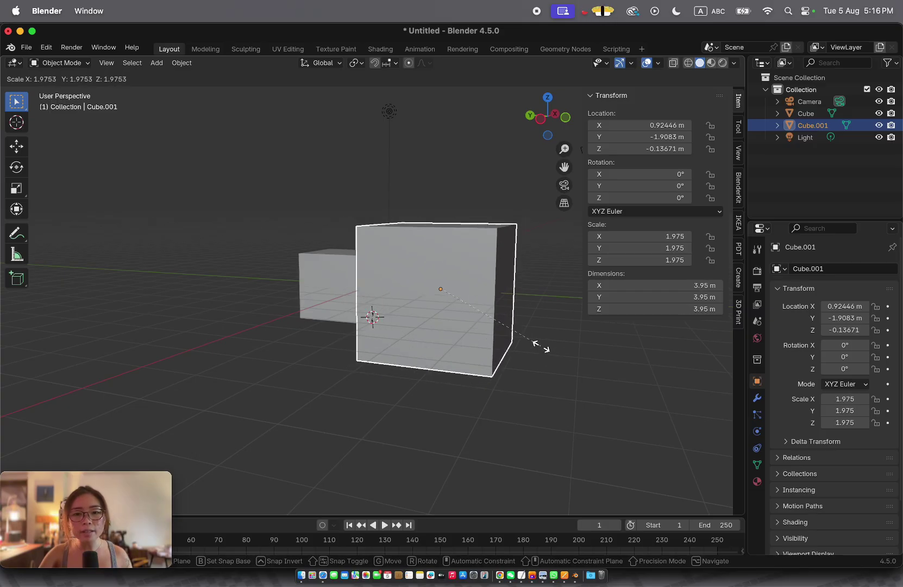
pyautogui.press('Escape')
pyautogui.click(339, 292)
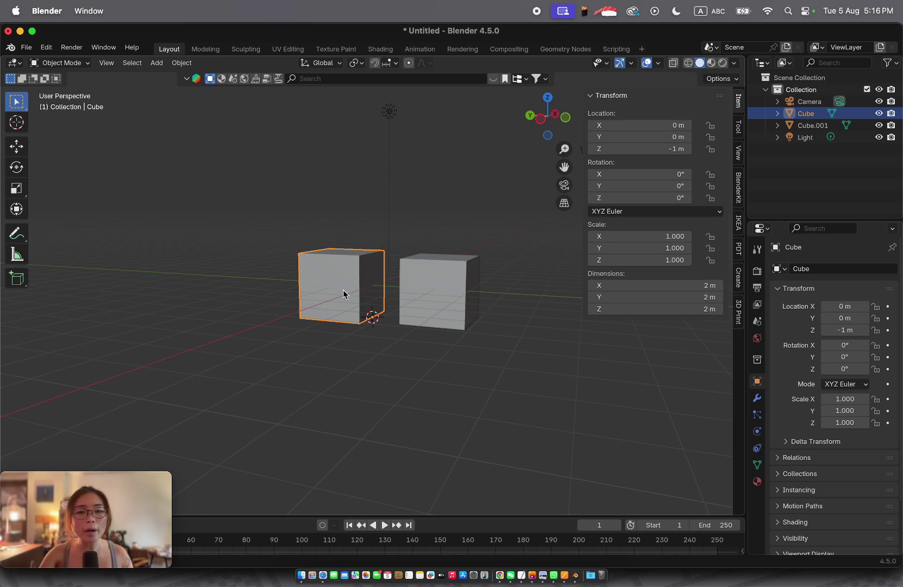
# Try rotating the second cube about 75° around the X axis through its centered origin and cancel the rotation.
pyautogui.click(455, 300)
pyautogui.press('r')
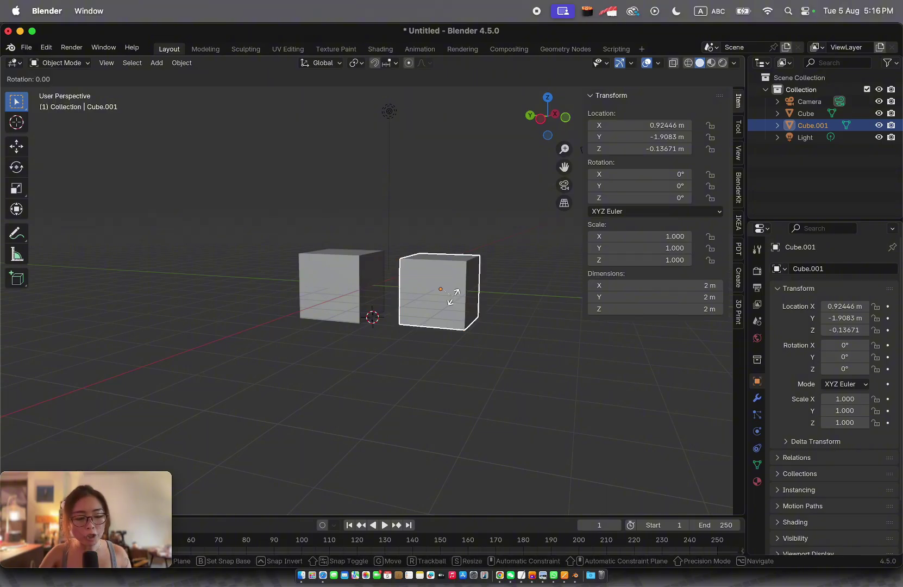
pyautogui.press('x')
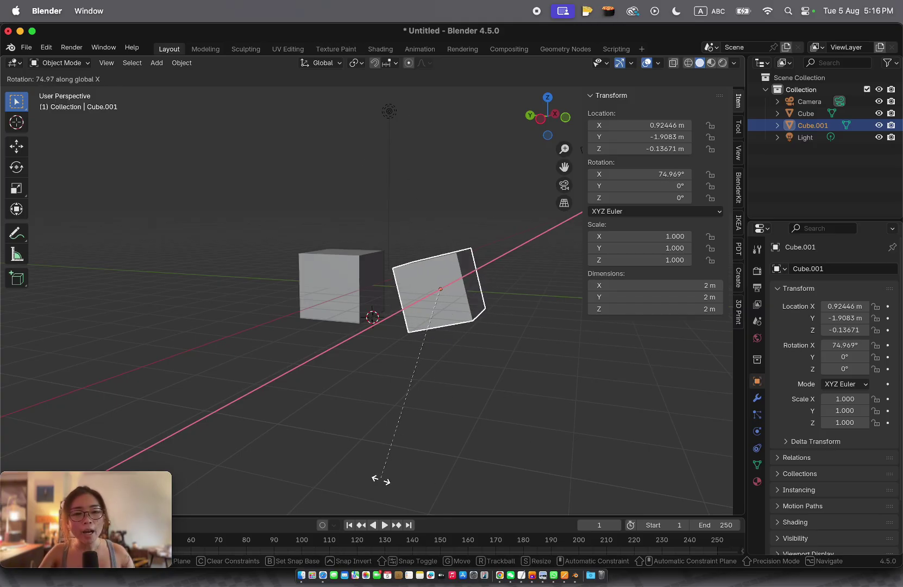
pyautogui.press('Escape')
# Try rotating the first cube about 54° around the X axis through its bottom-edge origin and cancel the rotation.
pyautogui.click(334, 298)
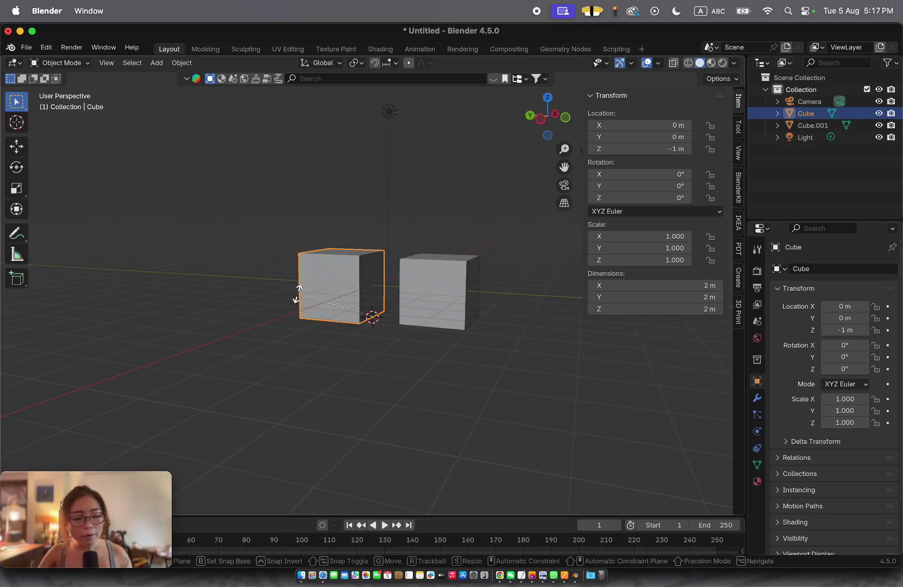
pyautogui.press('r')
pyautogui.press('x')
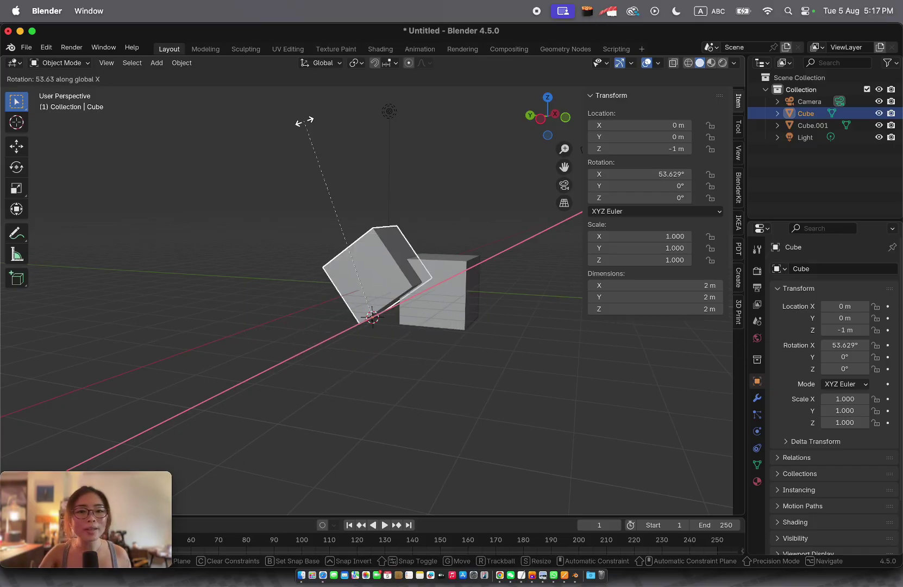
pyautogui.press('Escape')
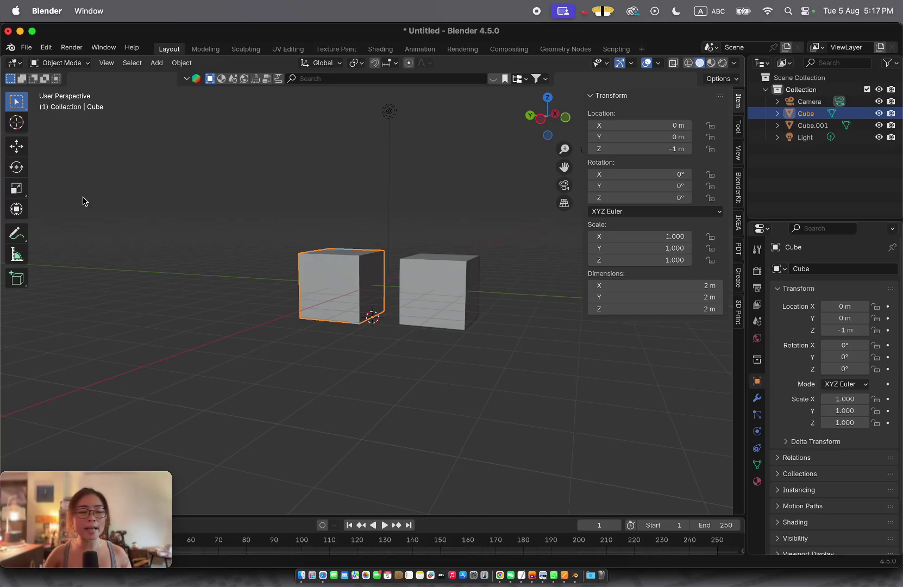
# Delete both cubes from the scene.
pyautogui.press('x')
pyautogui.click(349, 285)
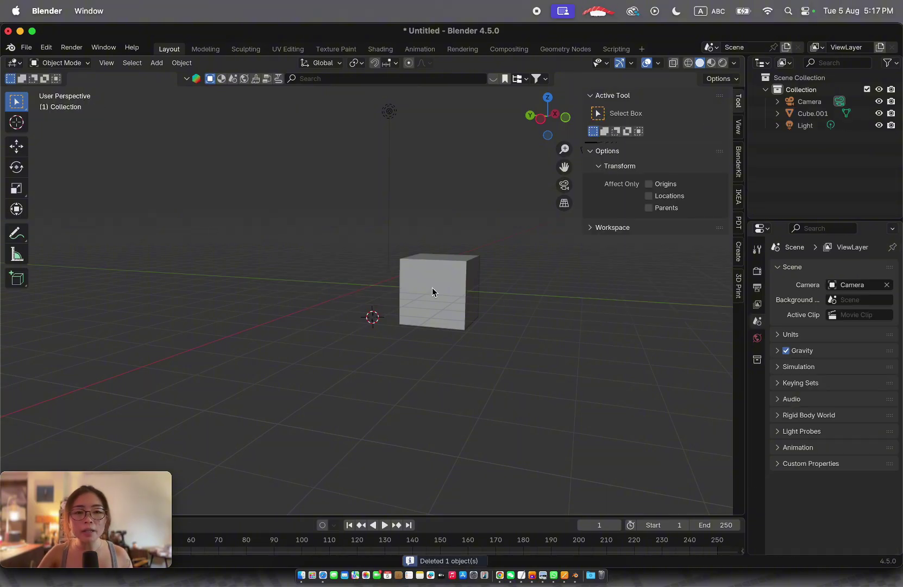
pyautogui.click(432, 292)
pyautogui.press('x')
pyautogui.click(431, 289)
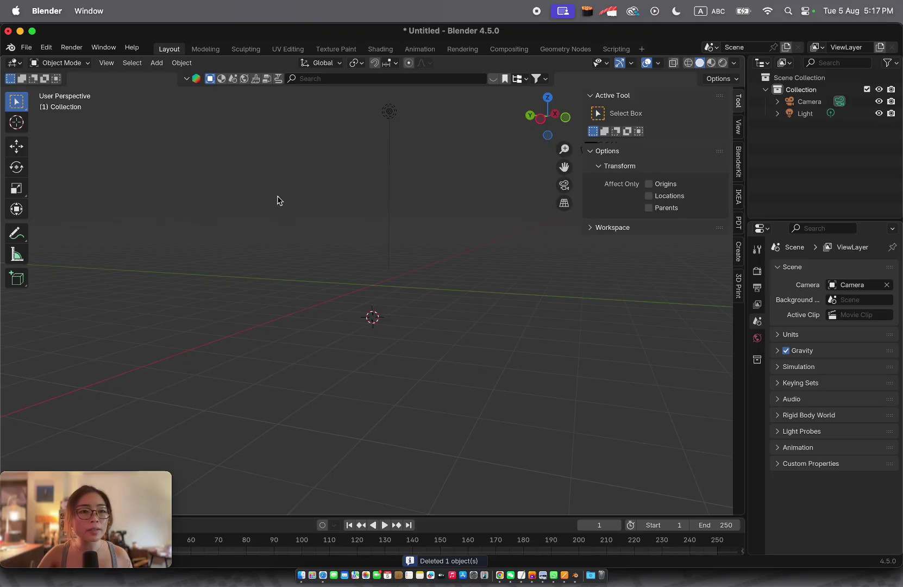
# Snap the 3D cursor to the world origin and add a new mesh cube there.
pyautogui.hotkey('shift', 'a')
pyautogui.press('Escape')
pyautogui.hotkey('shift', 's')
pyautogui.click(369, 334)
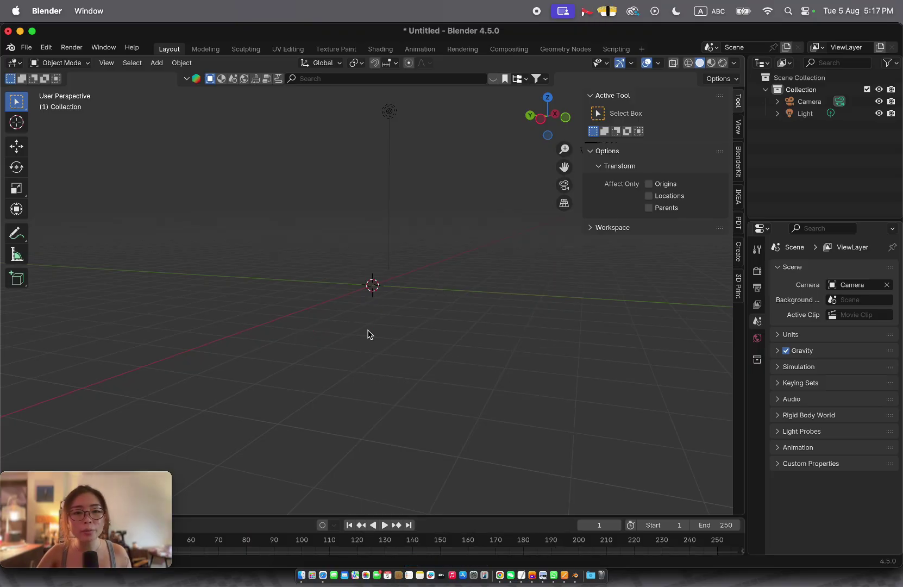
pyautogui.scroll(3, 358, 291)
pyautogui.hotkey('shift', 'a')
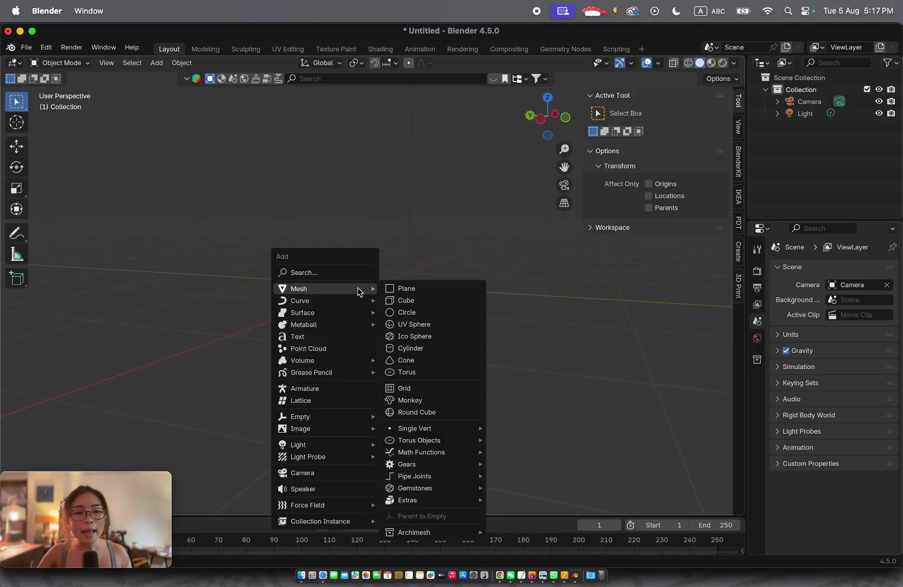
pyautogui.click(420, 302)
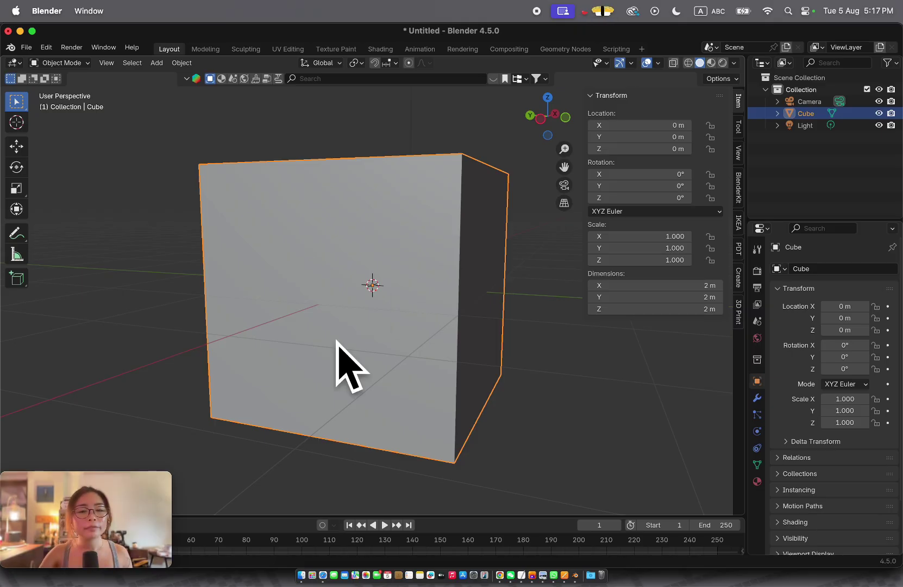
# Separate the cube's face at X -1 m into its own object by selection, and return to Object Mode.
pyautogui.press('Tab')
pyautogui.hotkey('alt', 'a')
pyautogui.press('3')
pyautogui.click(316, 281)
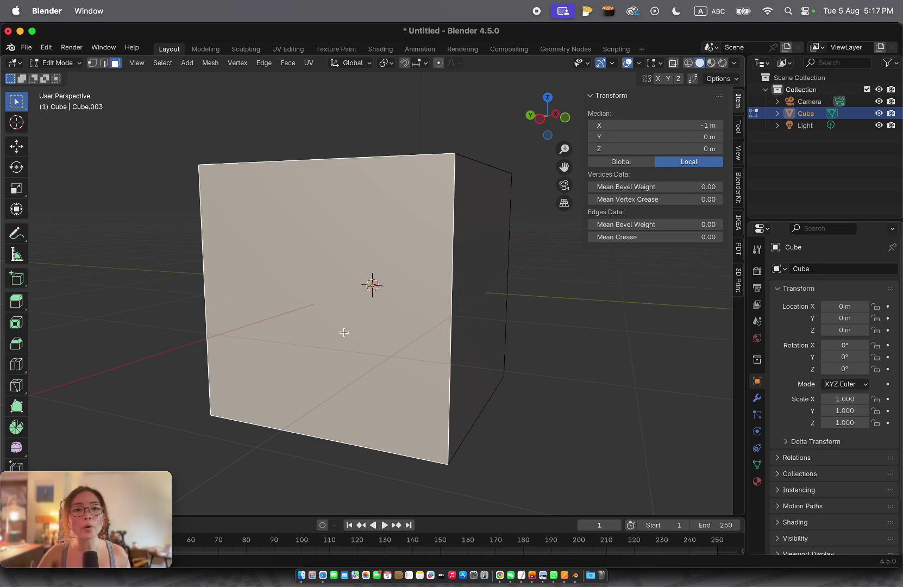
pyautogui.scroll(-5, 333, 290)
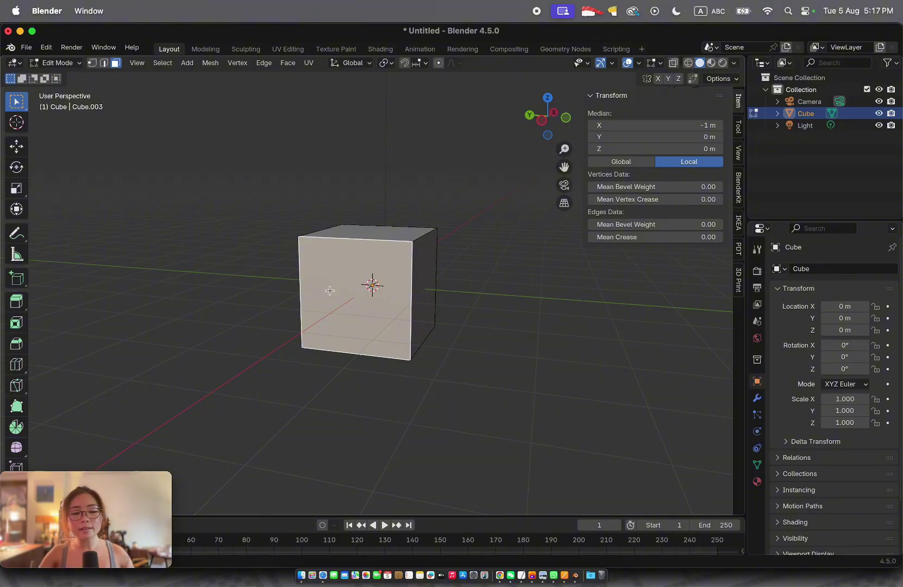
pyautogui.press('p')
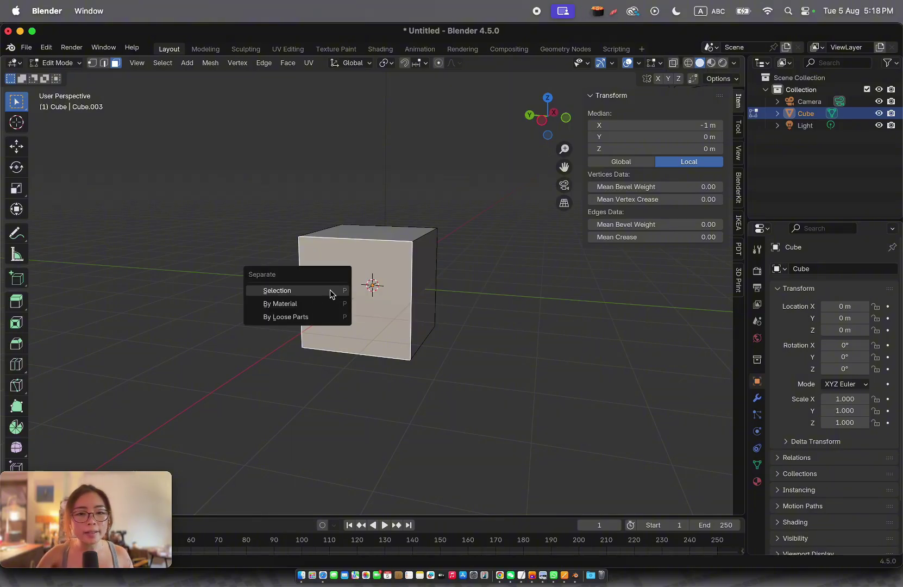
pyautogui.click(330, 290)
pyautogui.press('Tab')
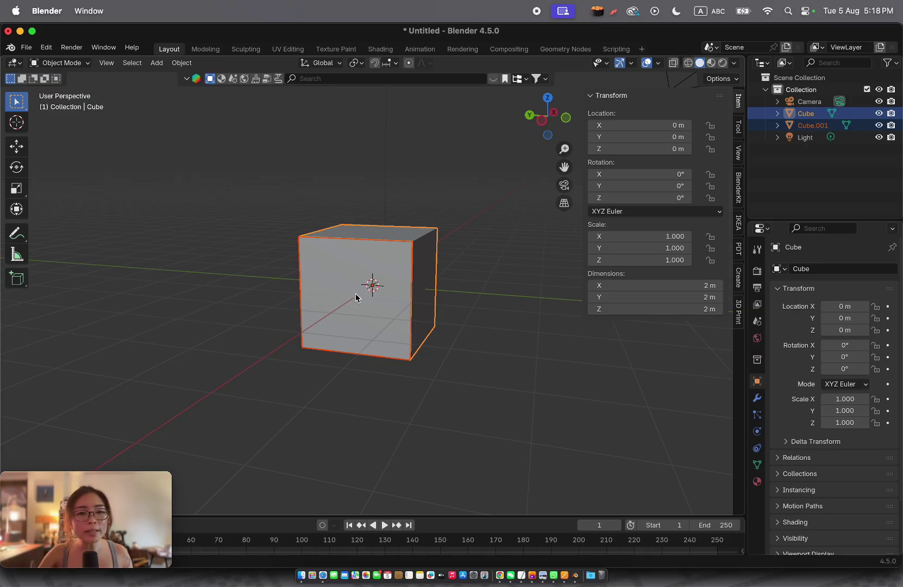
# Select the separated face object, Cube.001, on its own without the rest of the cube.
pyautogui.click(491, 284)
pyautogui.click(358, 283)
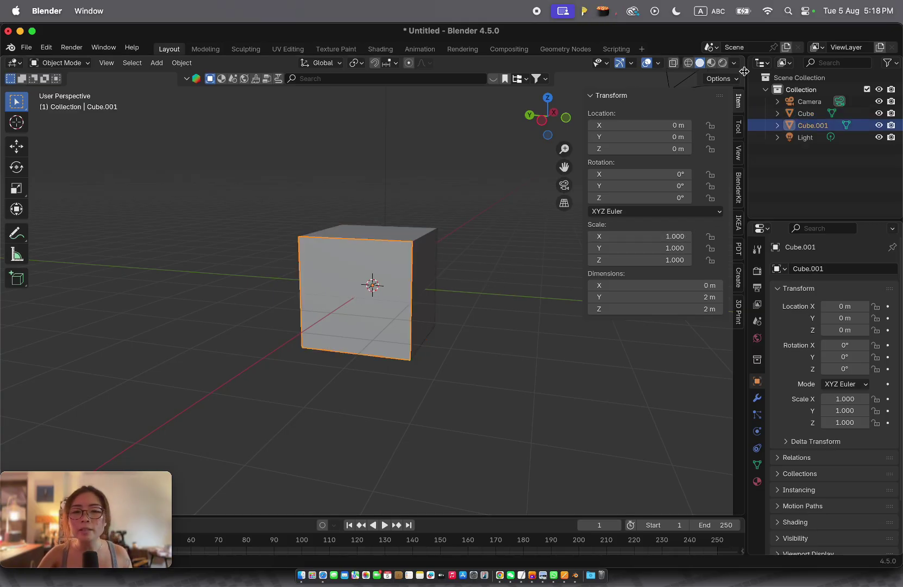
pyautogui.click(812, 114)
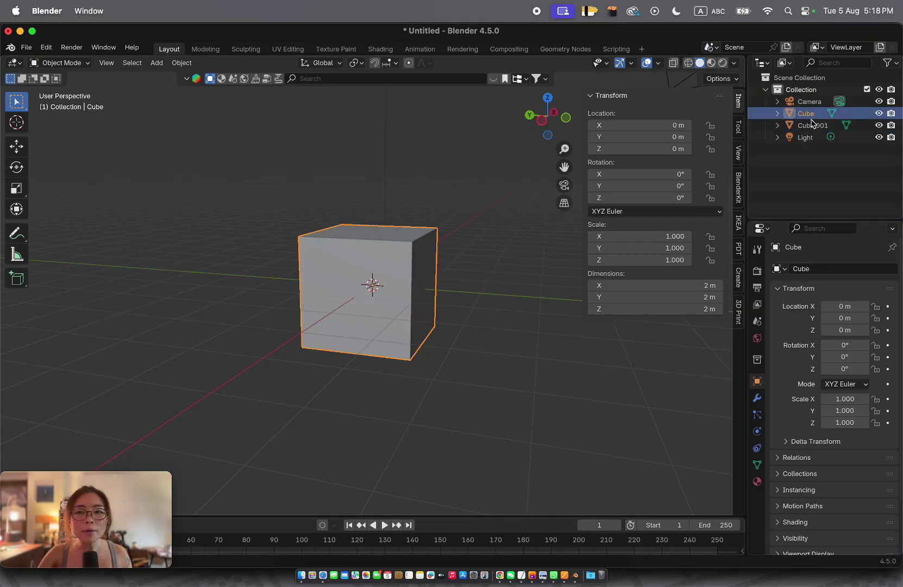
pyautogui.click(811, 127)
# Try moving the separated face away from the cube twice, cancelling each move.
pyautogui.press('g')
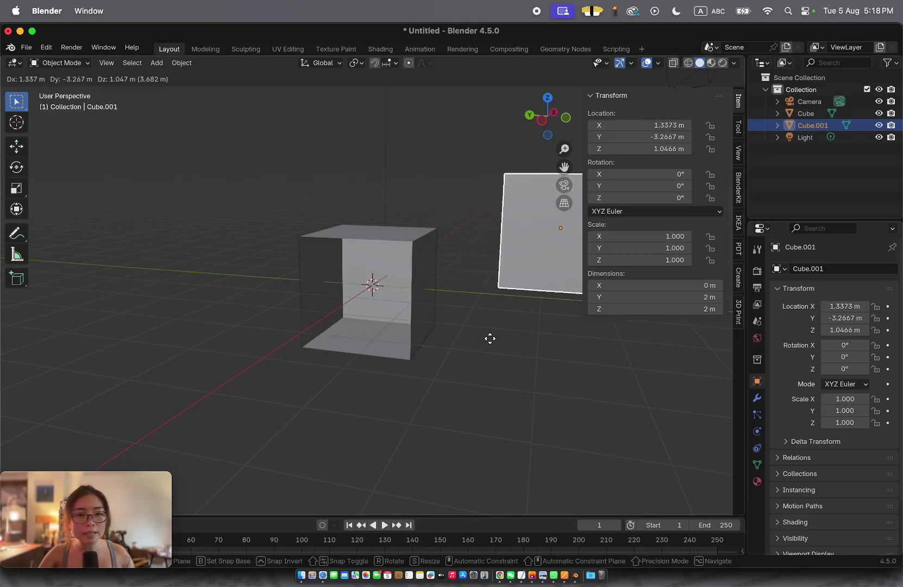
pyautogui.press('Escape')
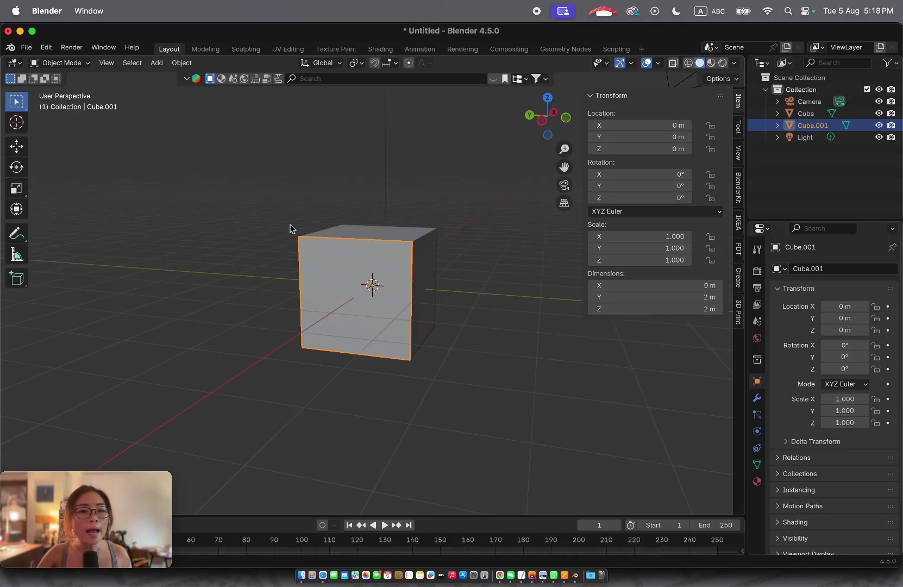
pyautogui.press('g')
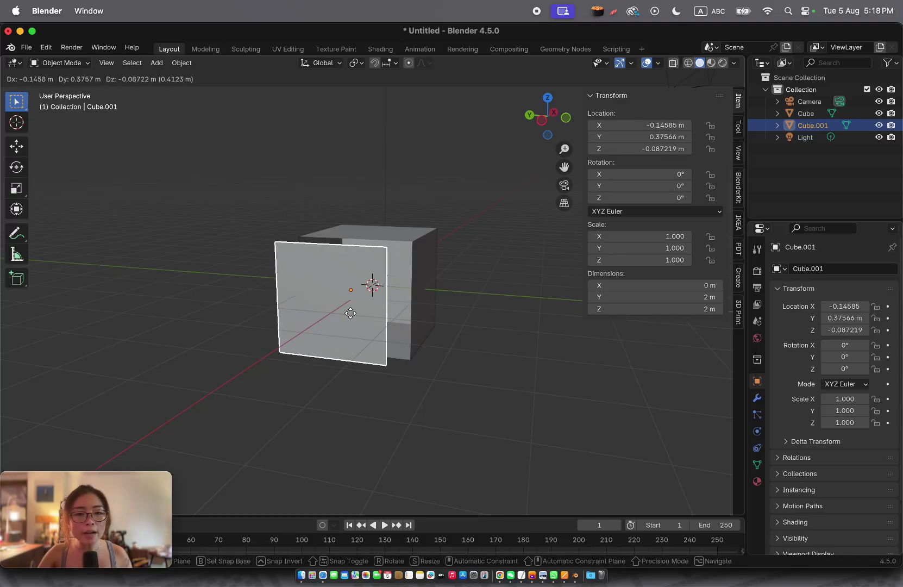
pyautogui.press('Escape')
# Snap the 3D cursor to the separated face's vertical edge at Y -1 m in Edit Mode, and return to Object Mode.
pyautogui.moveTo(350, 315); pyautogui.dragTo(353, 315, button='middle')
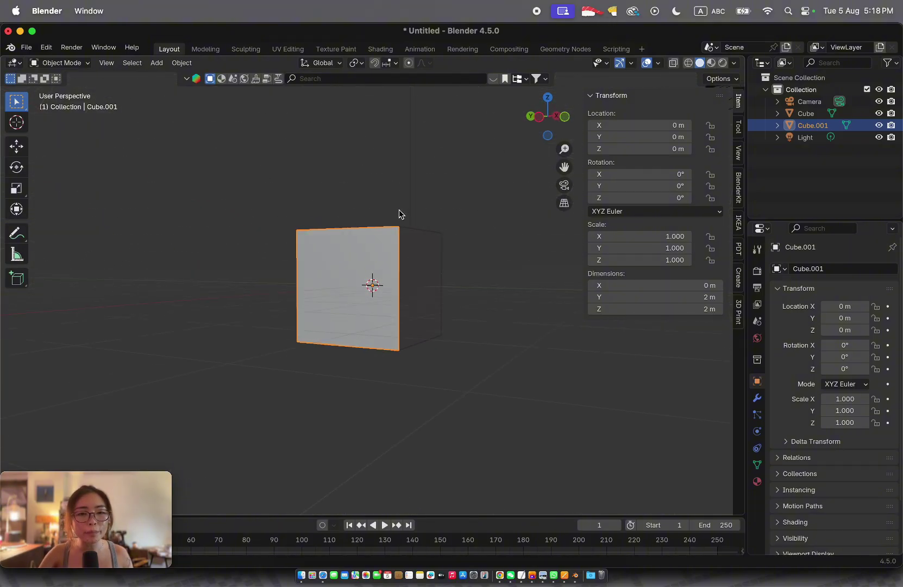
pyautogui.press('Tab')
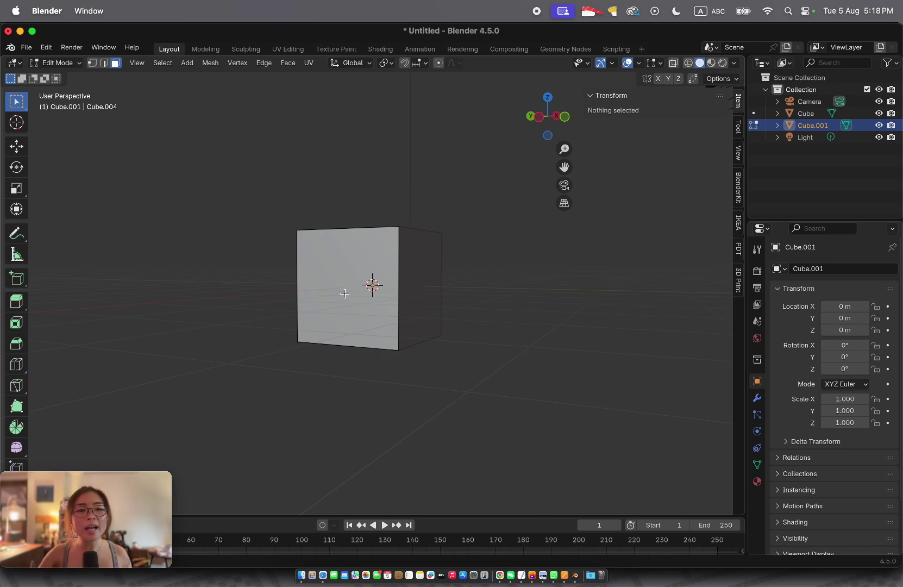
pyautogui.click(395, 273)
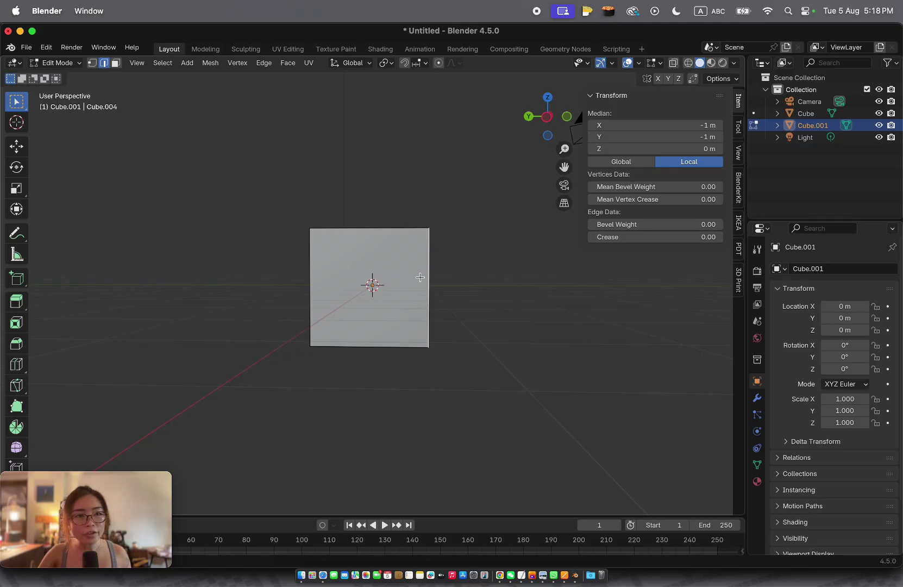
pyautogui.hotkey('shift', 's')
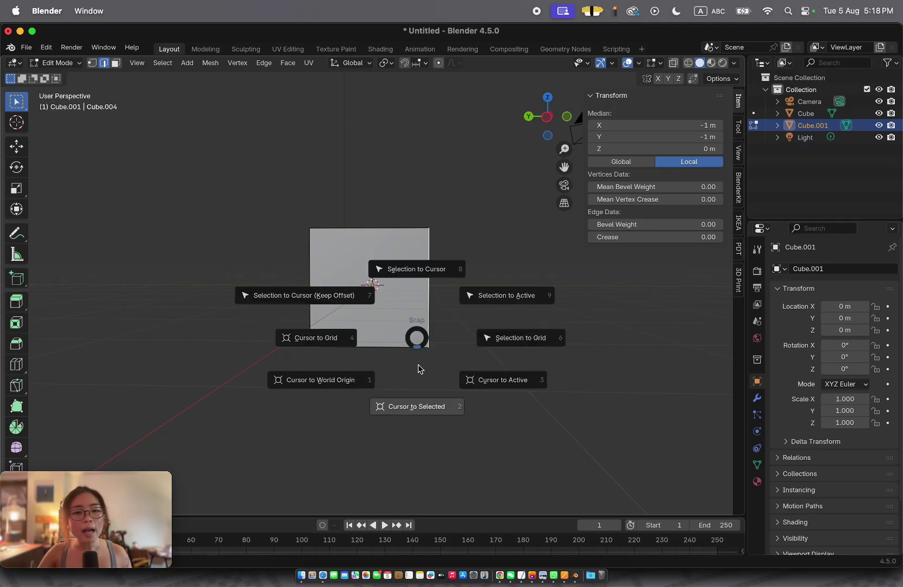
pyautogui.click(407, 405)
pyautogui.press('Tab')
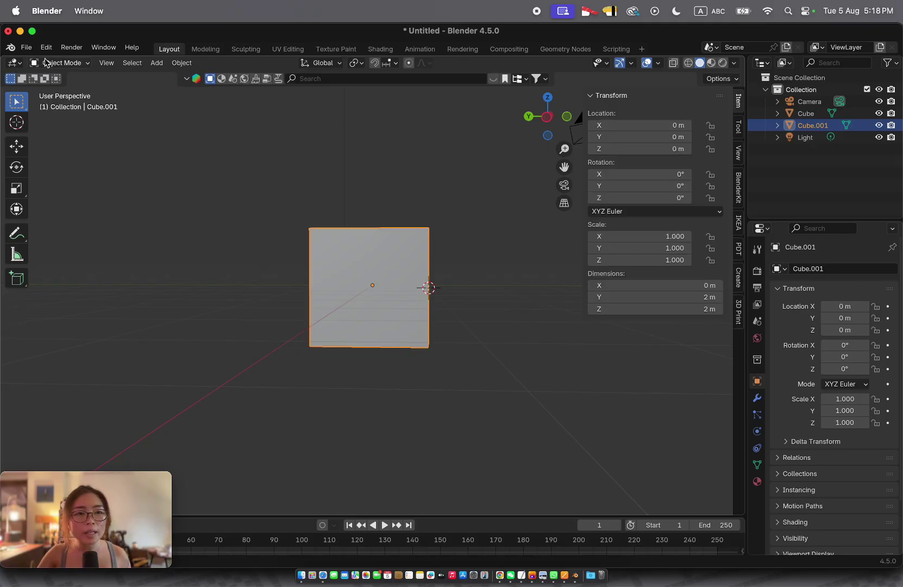
# Set the separated face's origin to the 3D cursor on its vertical edge.
pyautogui.click(182, 62)
pyautogui.moveTo(197, 89)
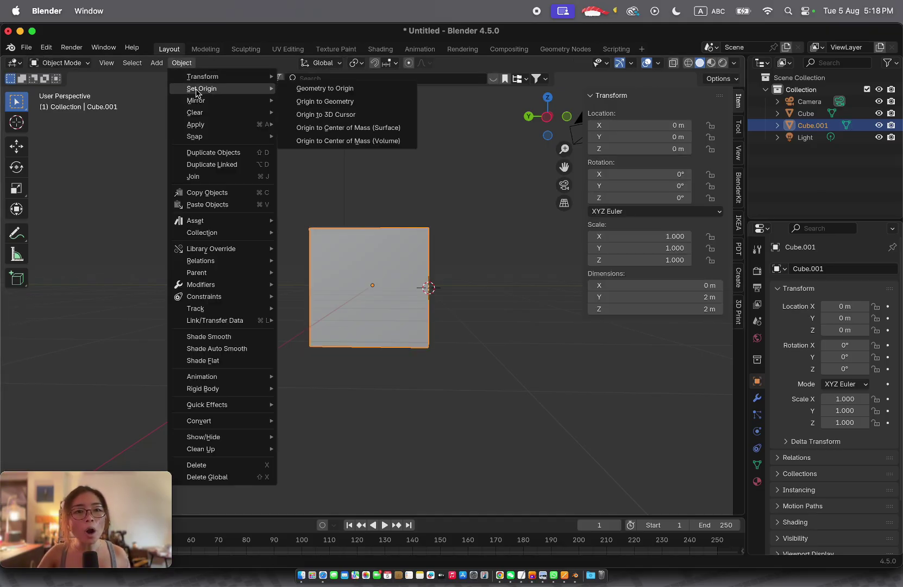
pyautogui.click(328, 114)
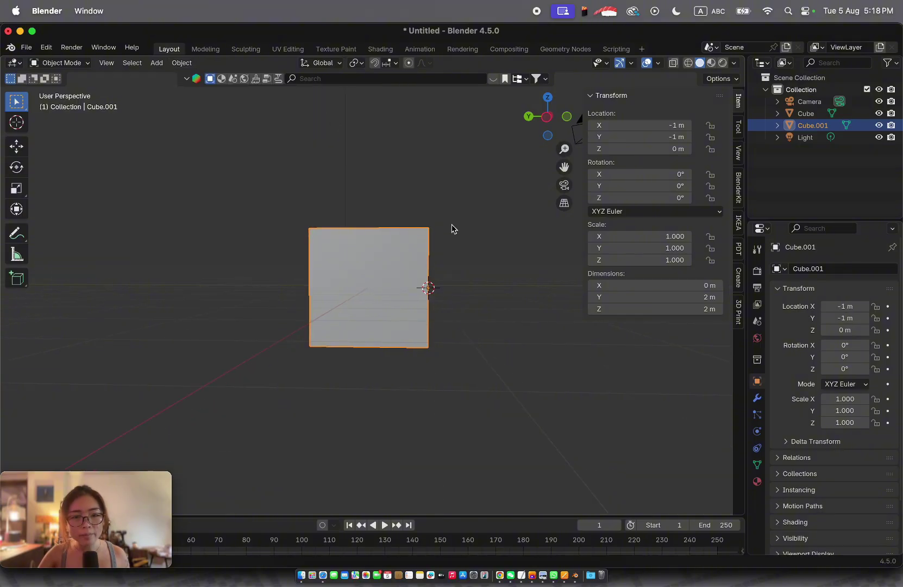
# Lock the separated face's X and Y rotation so that it can turn only around Z.
pyautogui.scroll(5, 451, 228)
pyautogui.hscroll(-5, 451, 227)
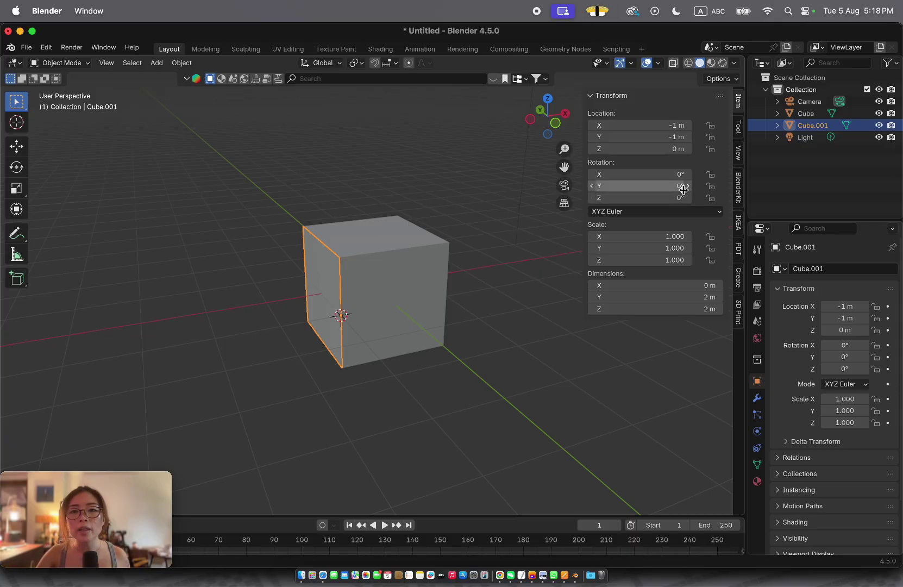
pyautogui.click(711, 174)
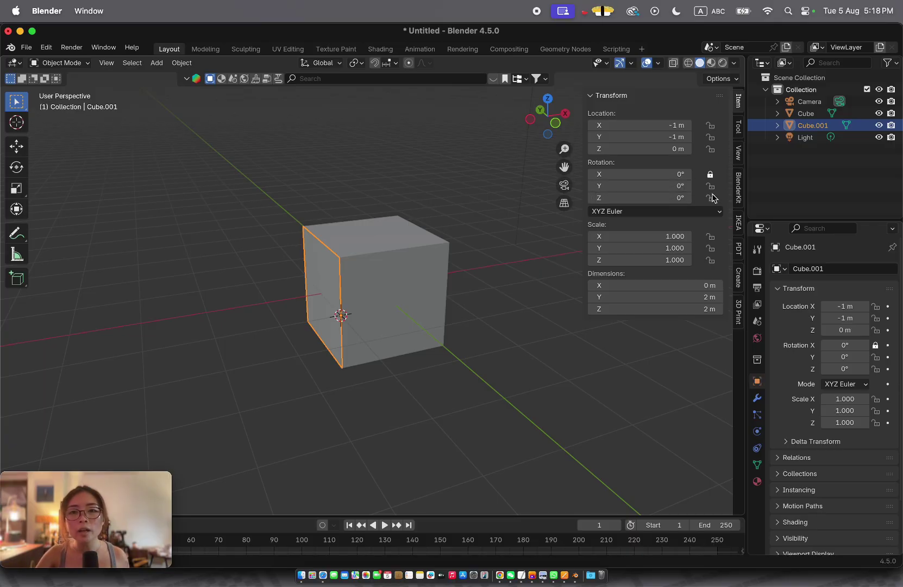
pyautogui.click(711, 187)
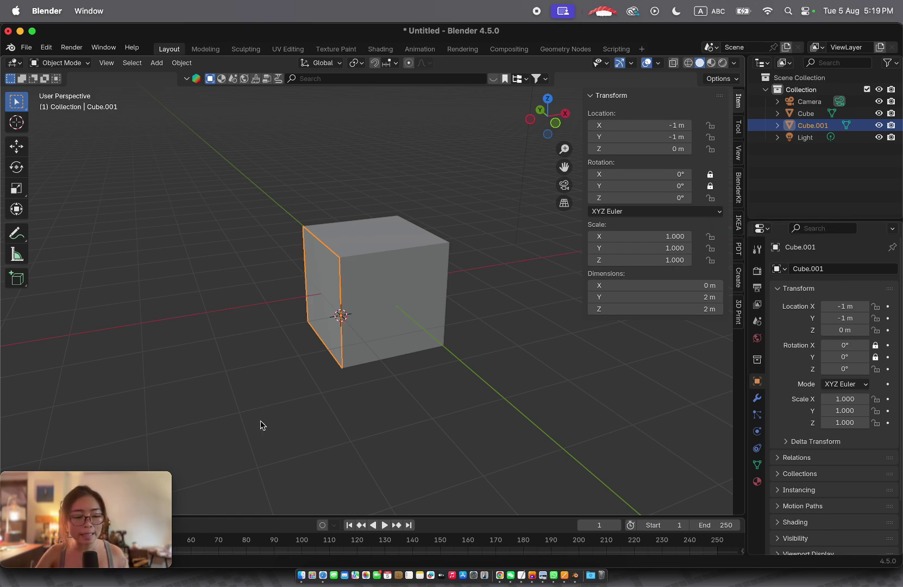
# Swing the face outward like a door around its edge origin, to a Z rotation of about 51.2°.
pyautogui.hscroll(-10, 310, 338)
pyautogui.scroll(5, 310, 342)
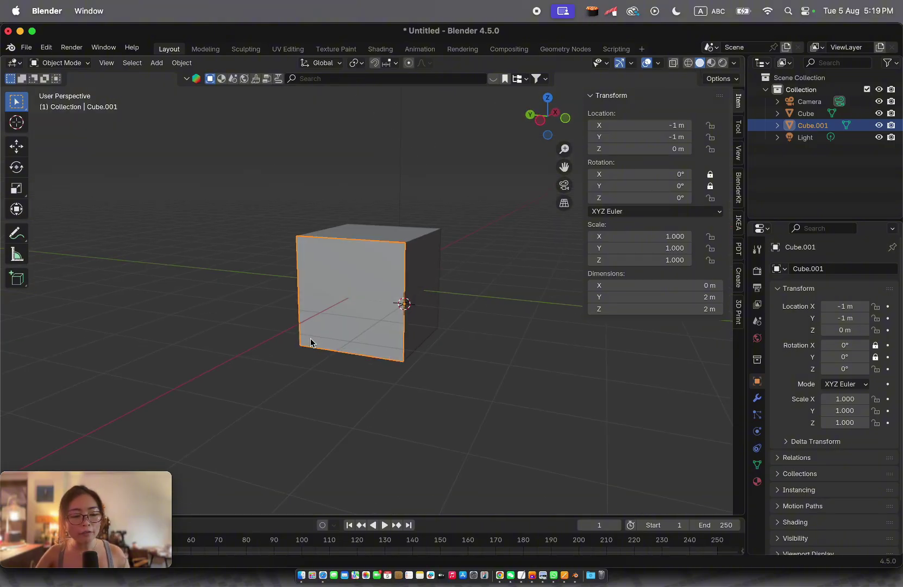
pyautogui.press('r')
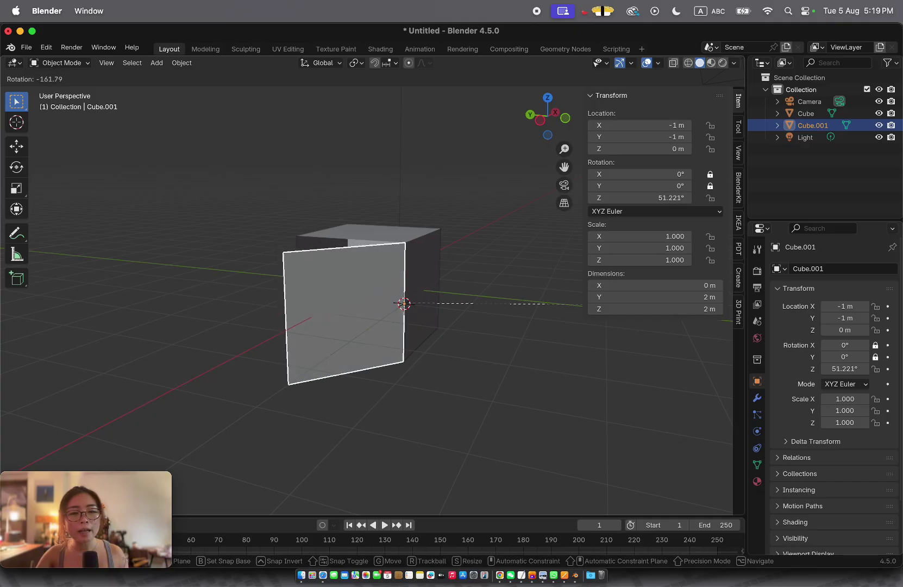
pyautogui.click(614, 418)
pyautogui.hscroll(-10, 413, 353)
pyautogui.hscroll(5, 412, 352)
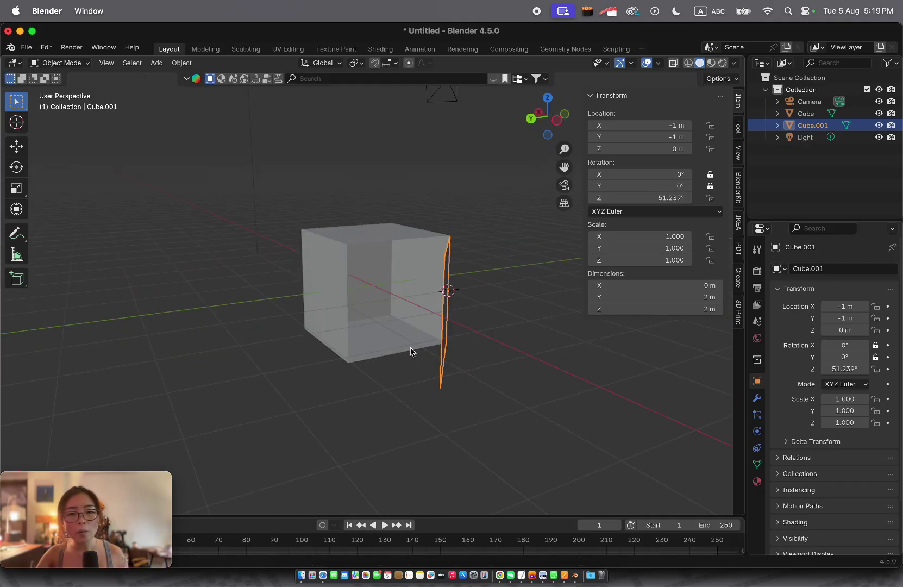
# Swing the face inward into the cube around its edge origin, to a Z rotation of about -49.6°.
pyautogui.press('r')
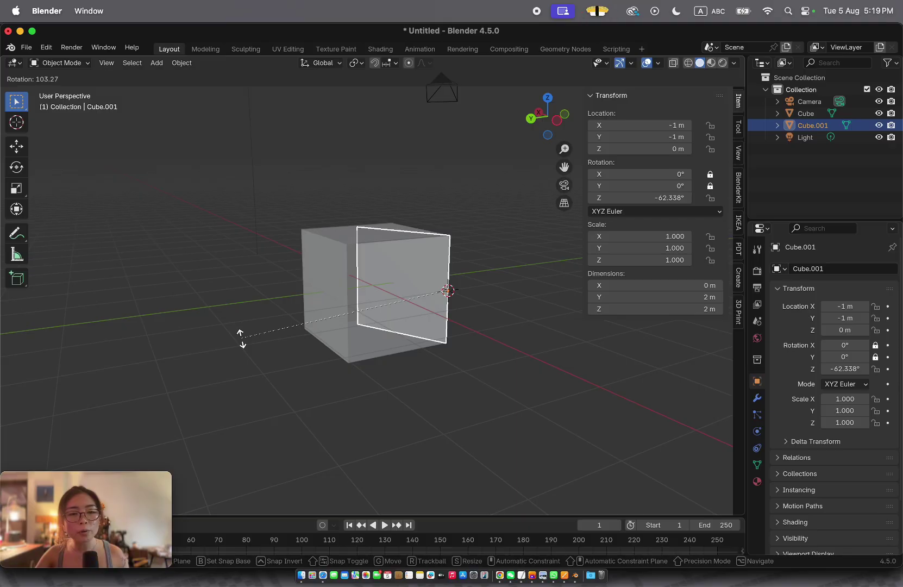
pyautogui.click(271, 358)
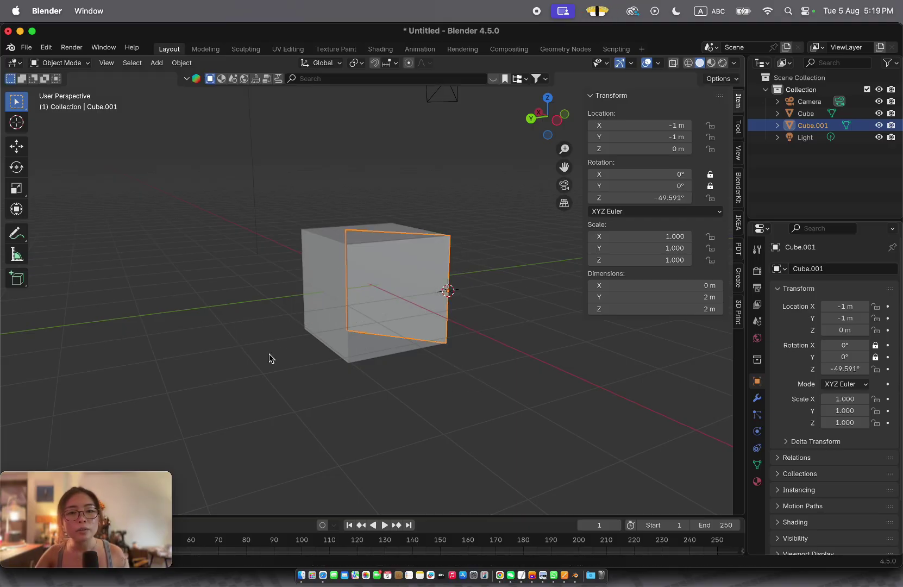
pyautogui.hscroll(8, 357, 372)
pyautogui.hscroll(-6, 356, 371)
pyautogui.hscroll(6, 357, 371)
pyautogui.hscroll(-5, 356, 371)
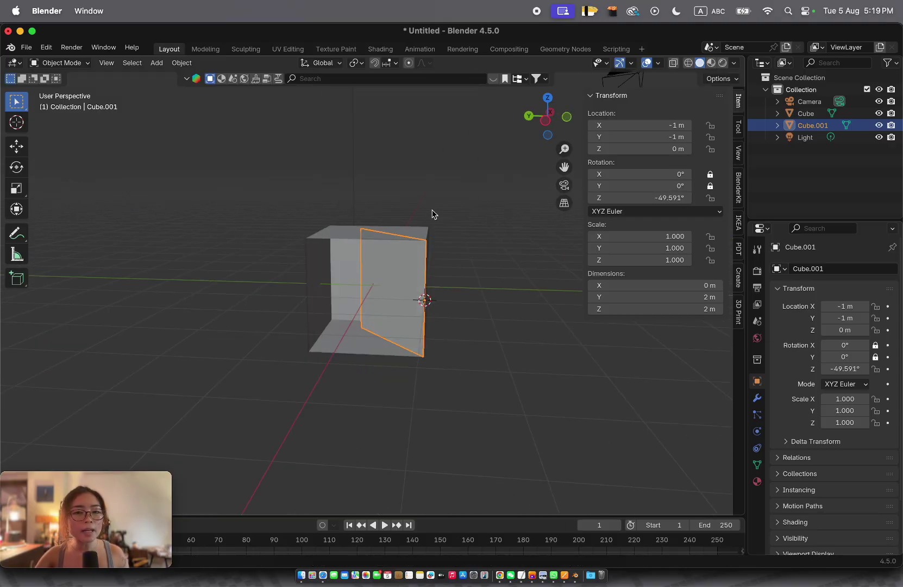